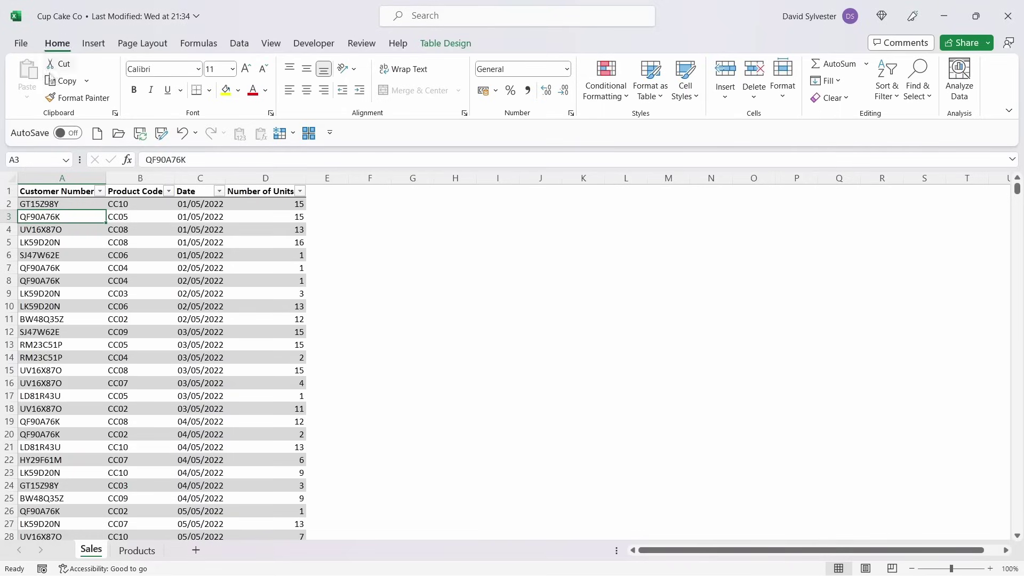
- Enable the Microsoft Power Pivot for Excel COM add-in from Excel Options > Add-ins
click(22, 44)
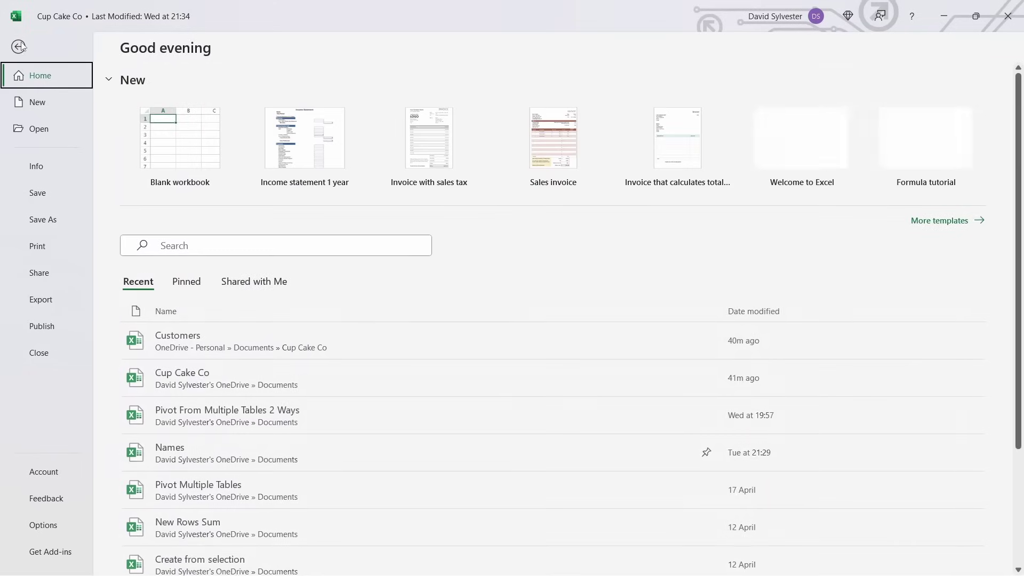
click(74, 527)
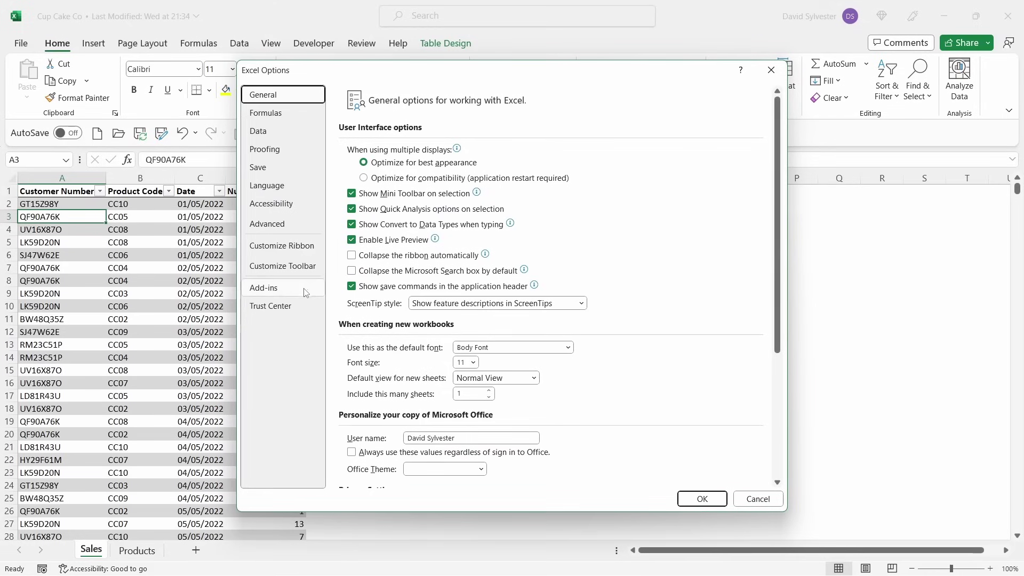
click(308, 293)
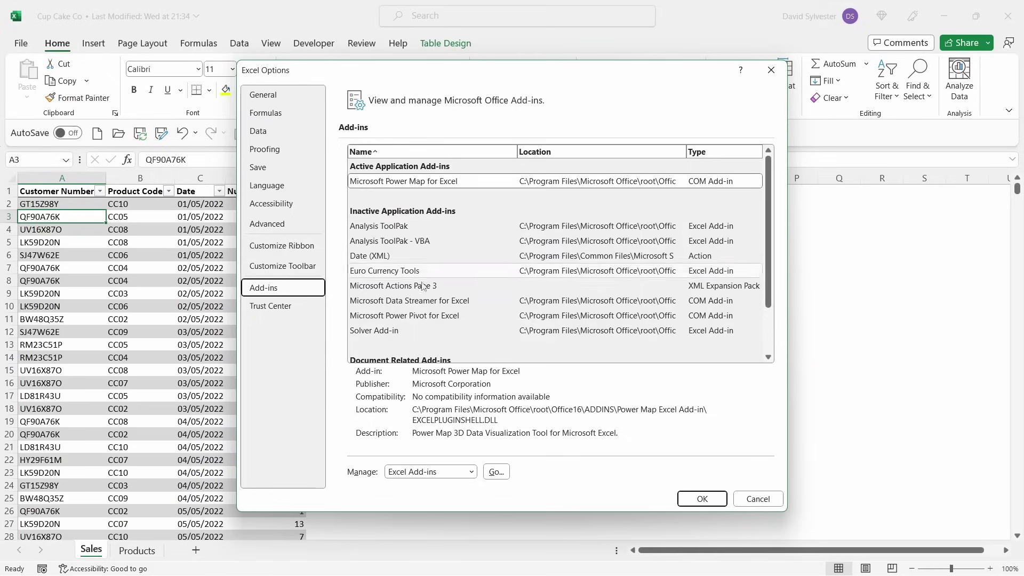
click(439, 317)
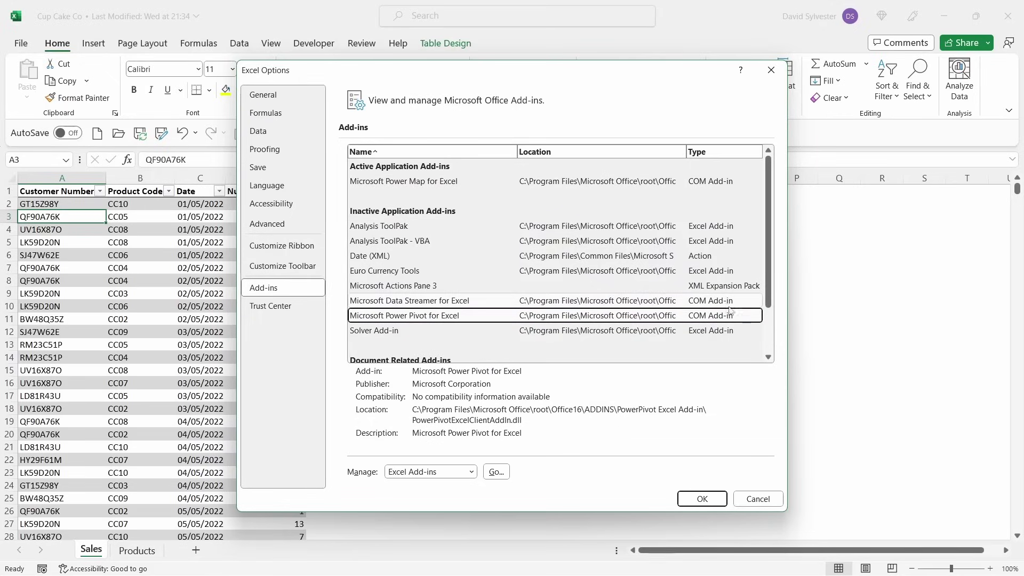
click(472, 472)
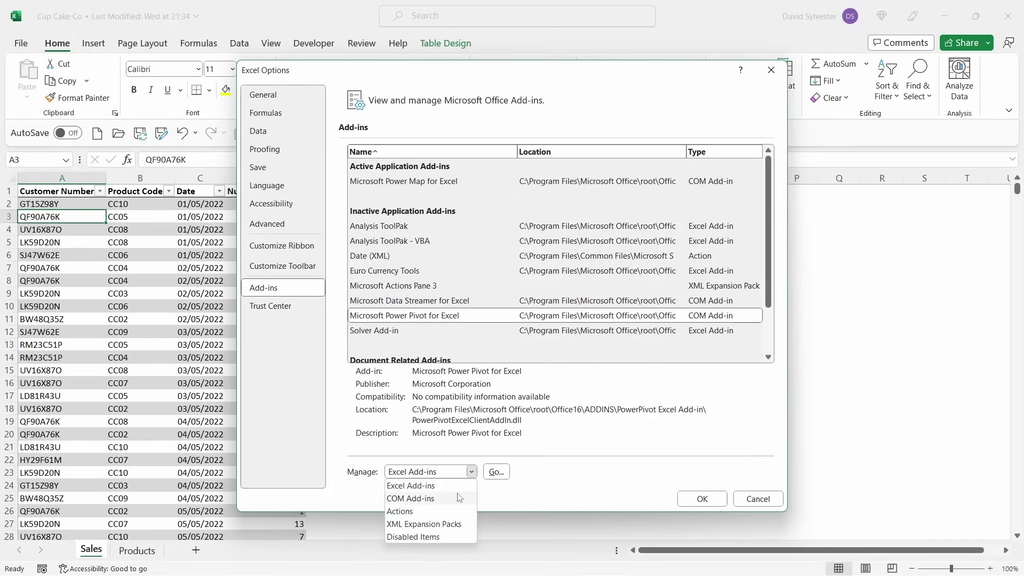
click(421, 498)
click(495, 473)
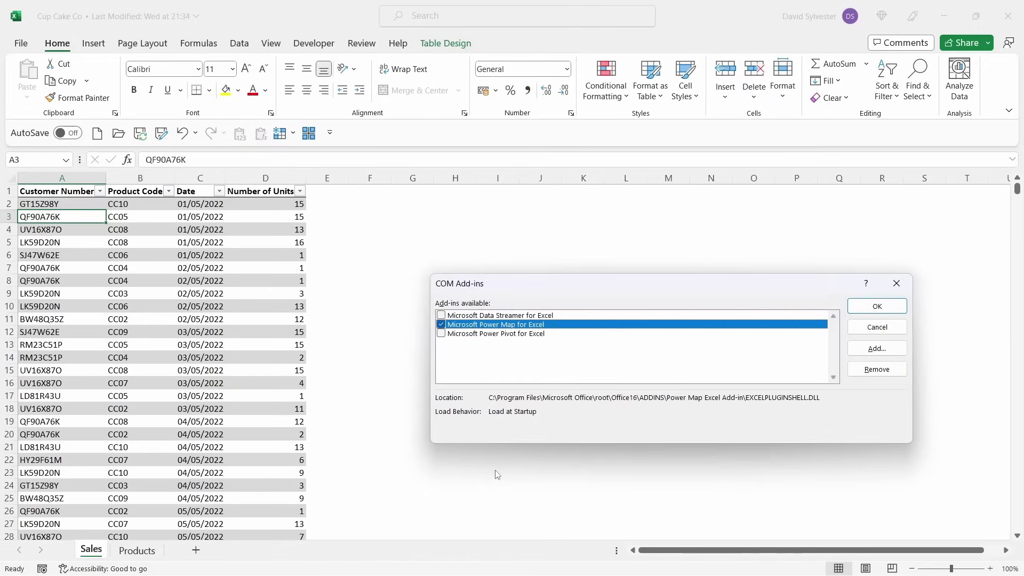
click(441, 334)
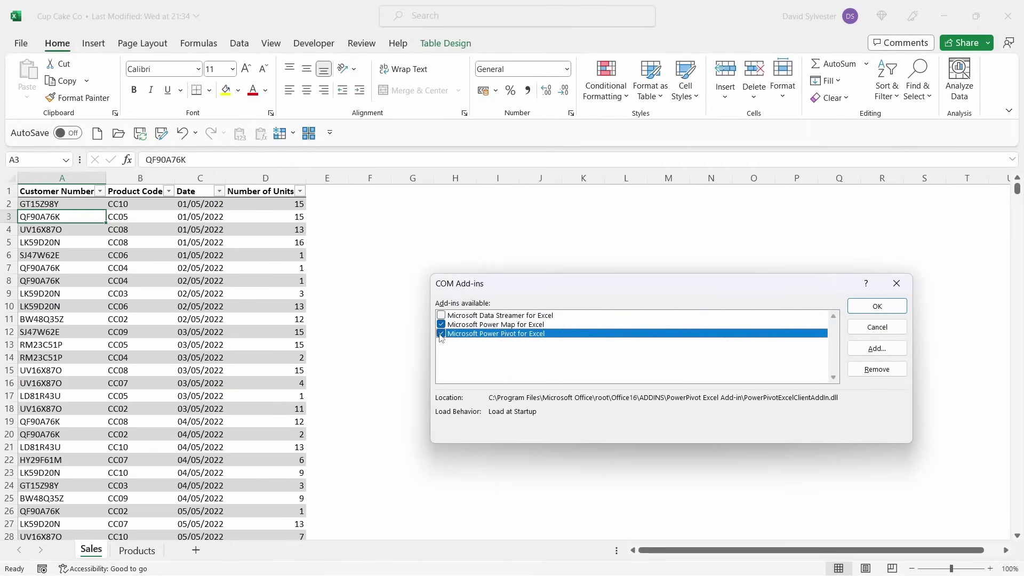
click(894, 305)
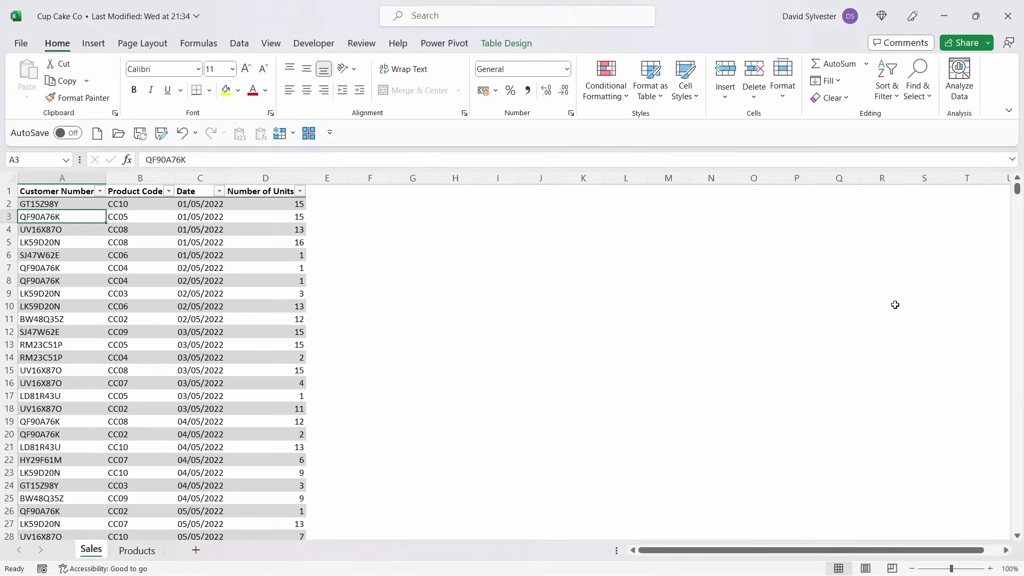
click(448, 45)
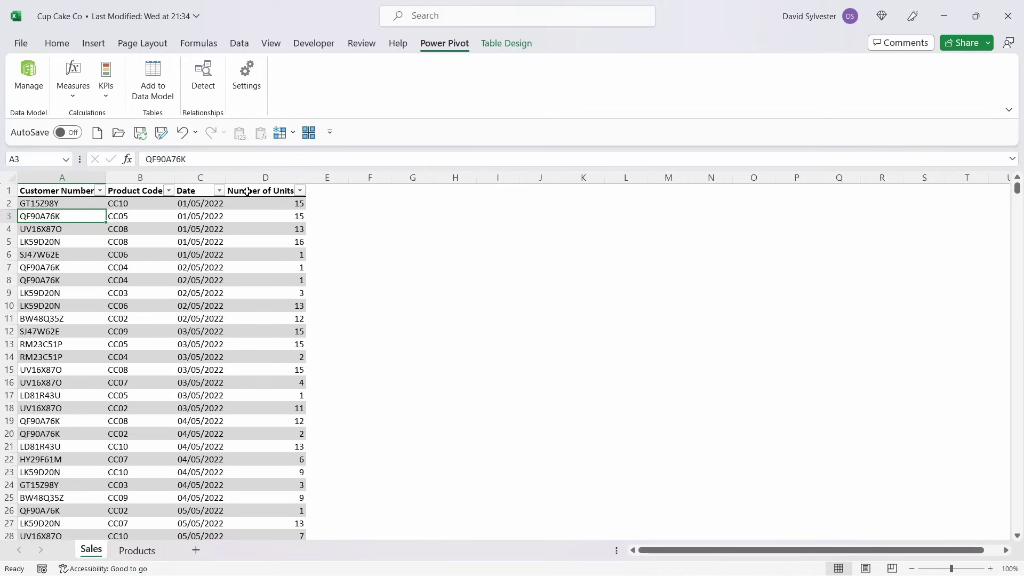
- Show the Products sheet, glance at the Customers workbook, then return to Cup Cake Co
click(142, 551)
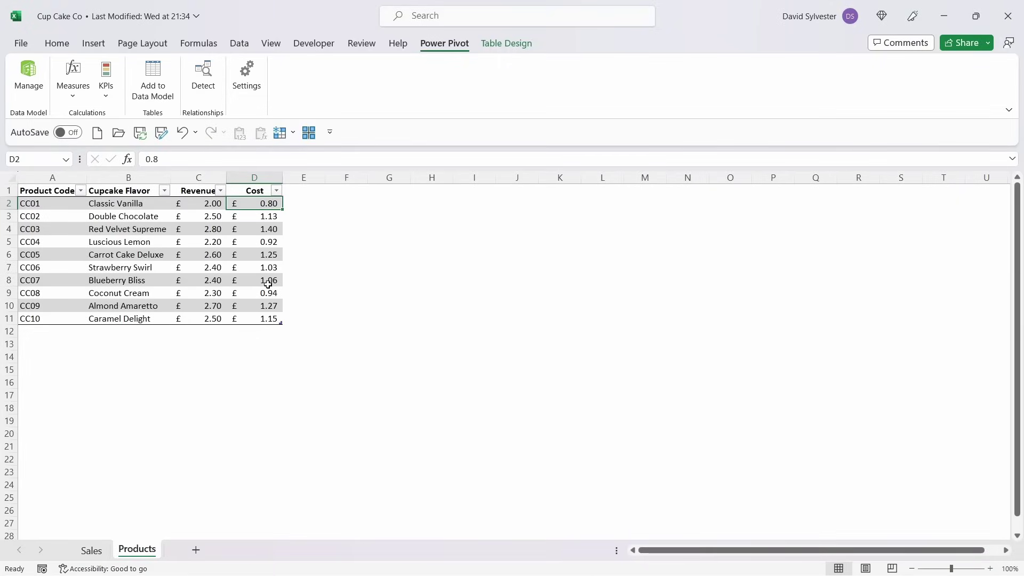
key(alt+Tab)
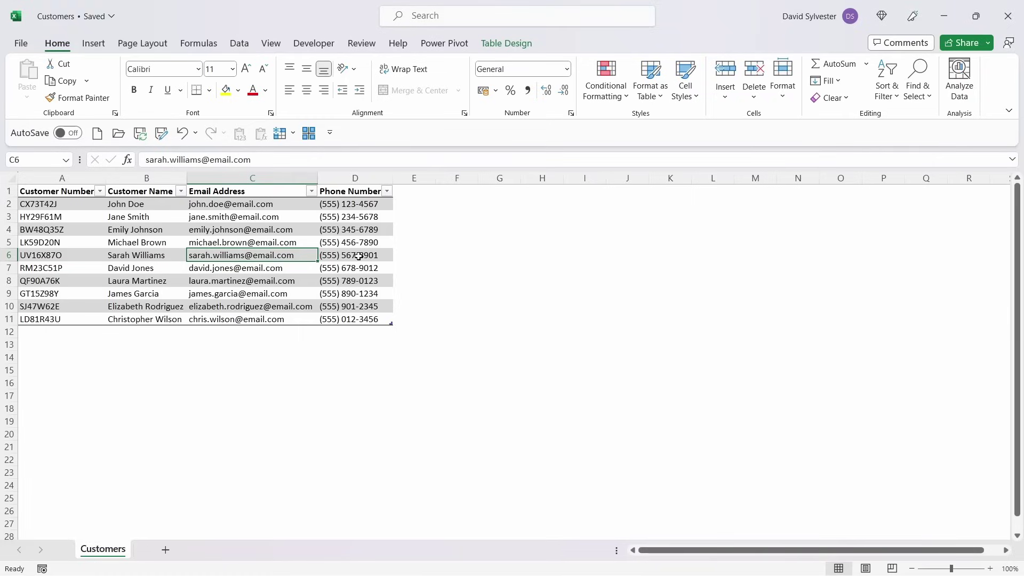
key(alt+Tab)
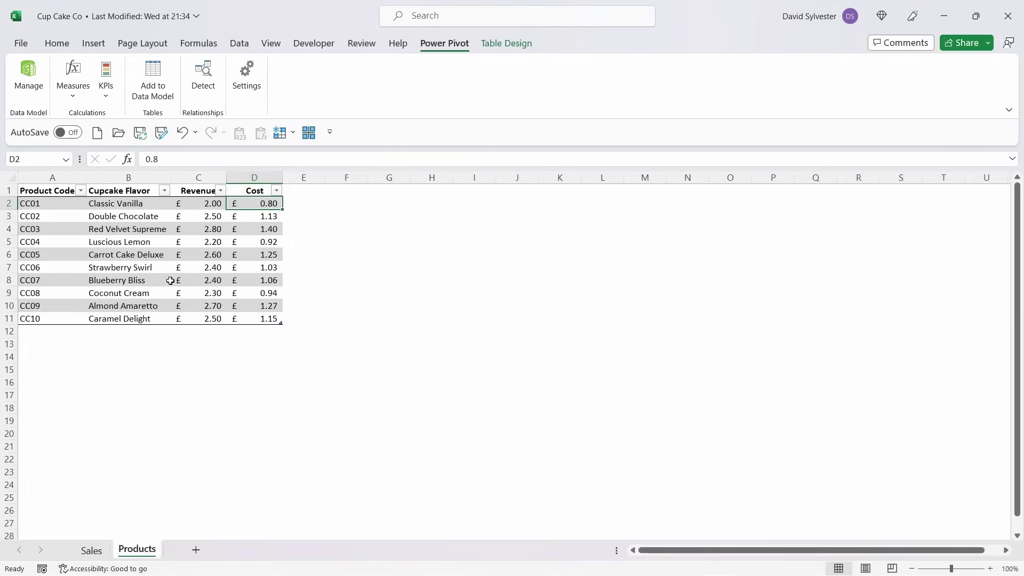
- Add the Products table, then the Sales table, to the Power Pivot data model
click(153, 238)
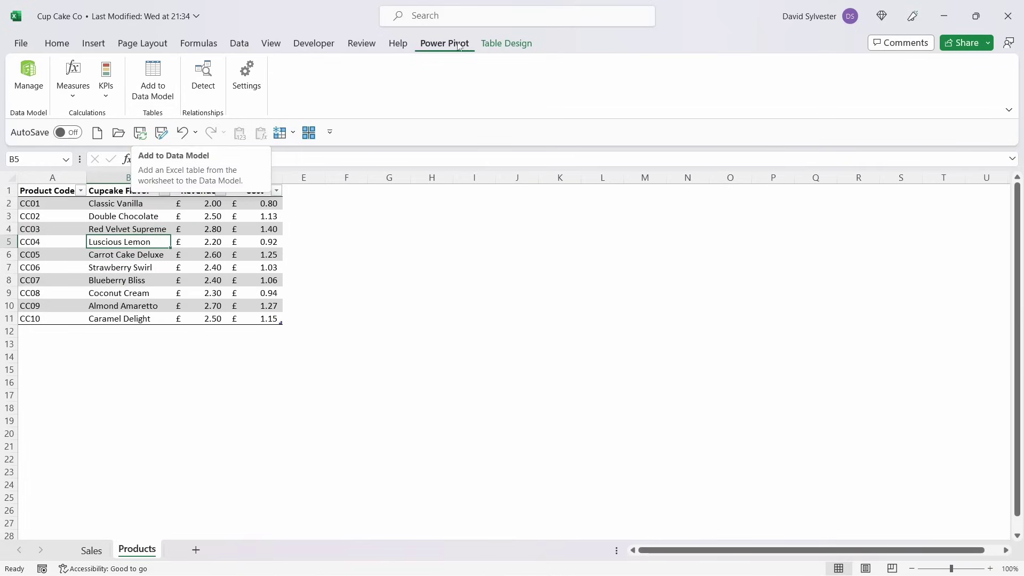
click(157, 91)
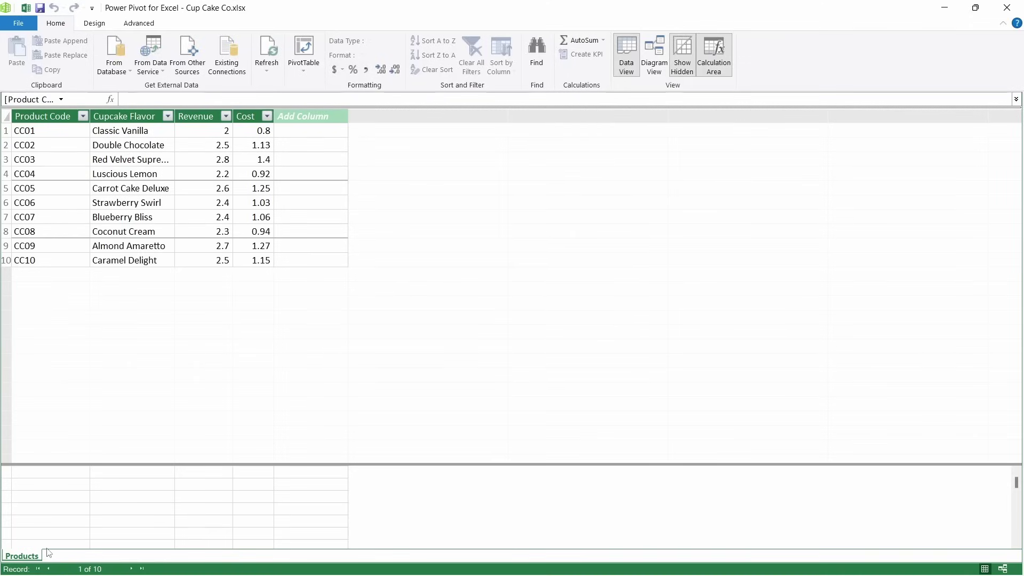
click(25, 8)
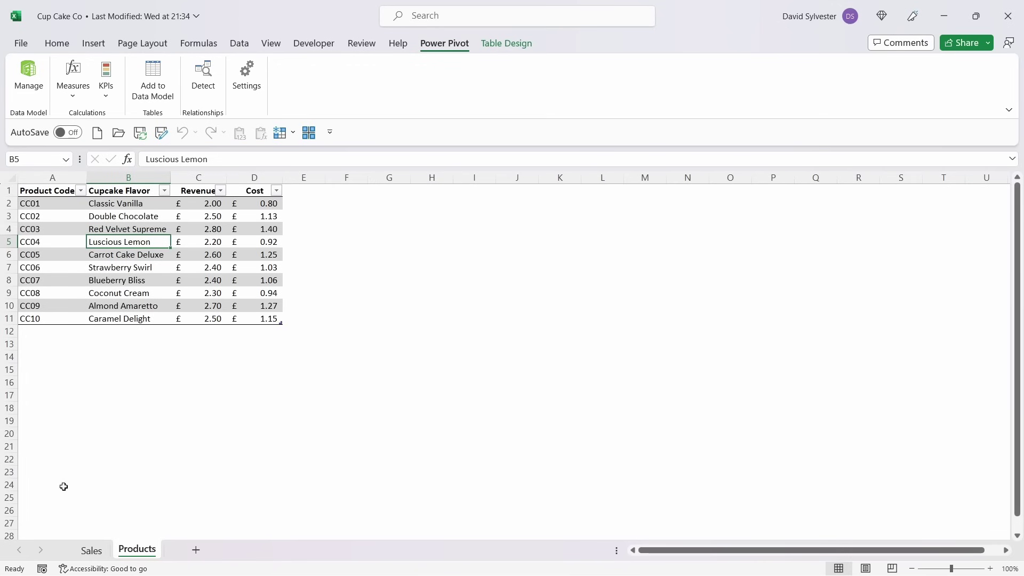
click(89, 550)
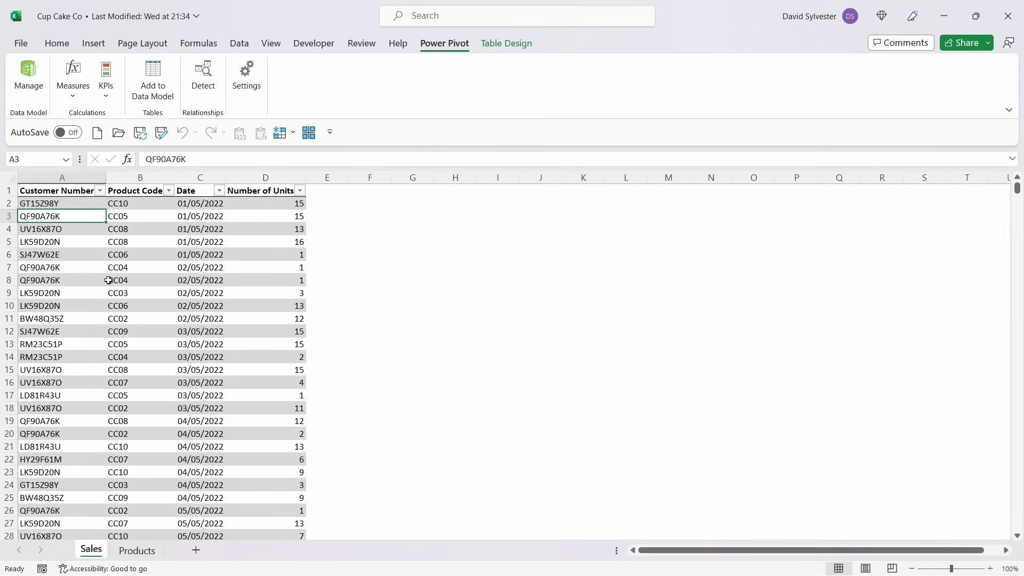
click(160, 78)
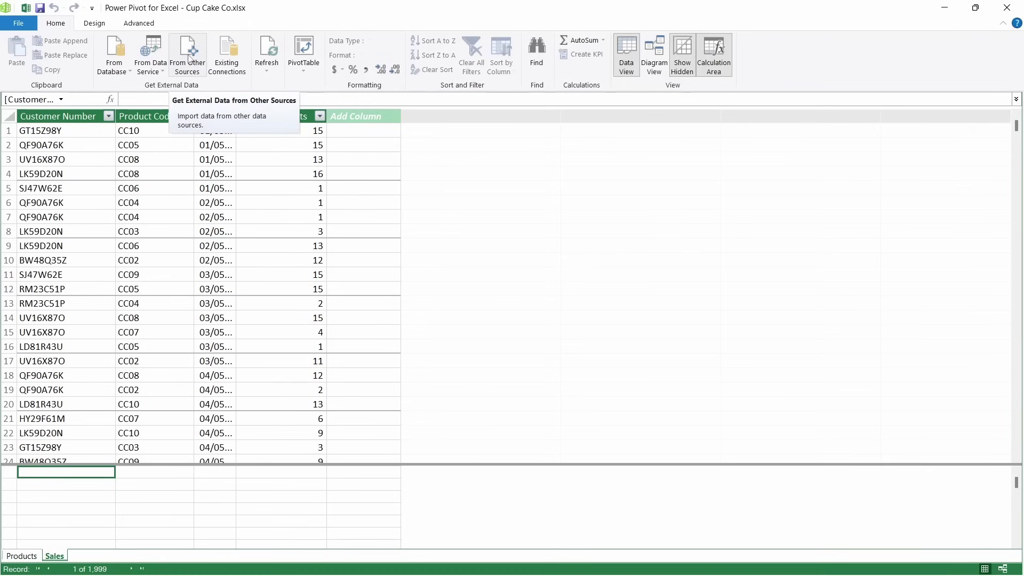
click(197, 71)
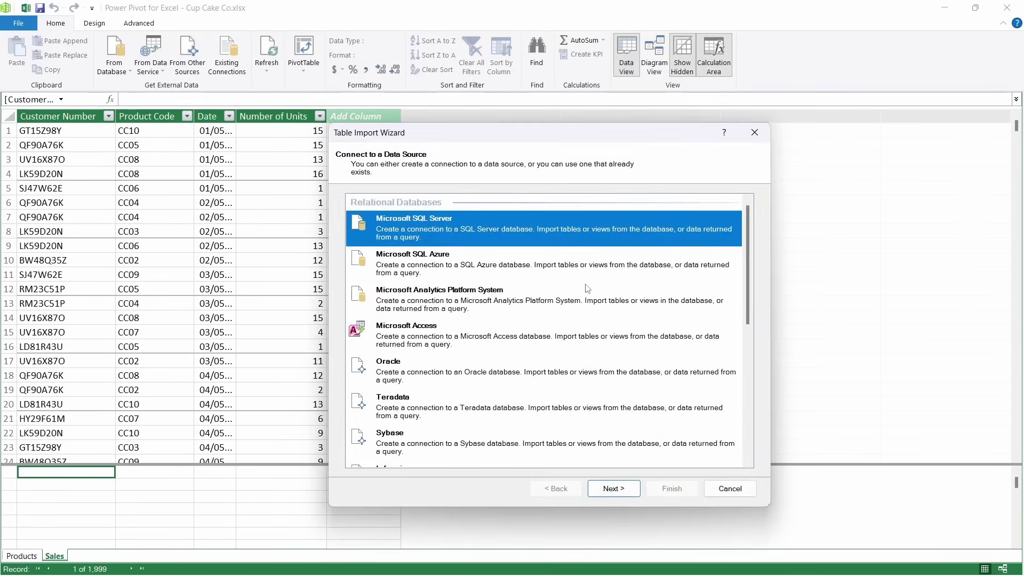
- Import the Customers table from the Customers Excel workbook, using the first row as headers
scroll(565, 261, down, 5)
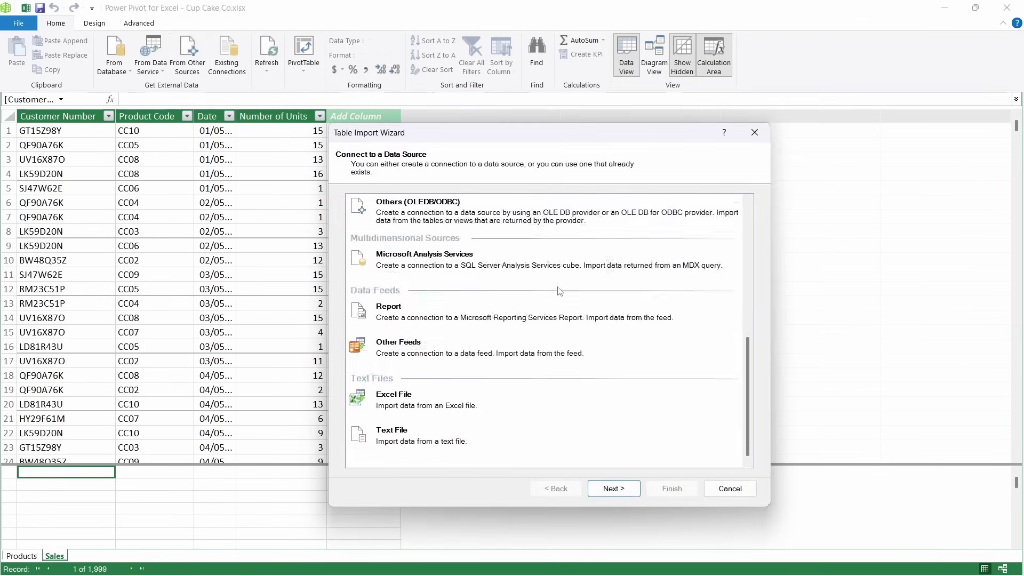
click(436, 404)
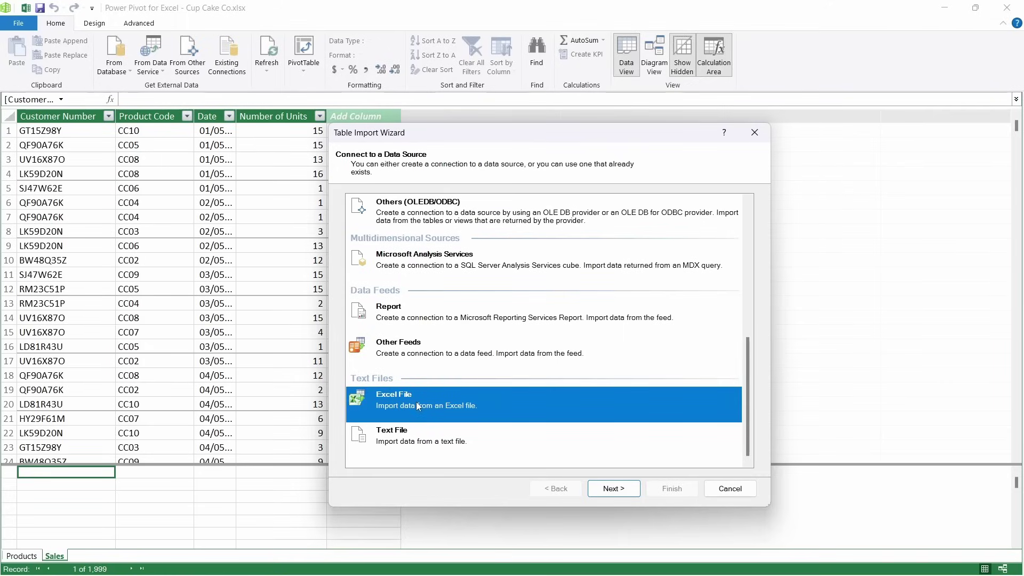
click(614, 488)
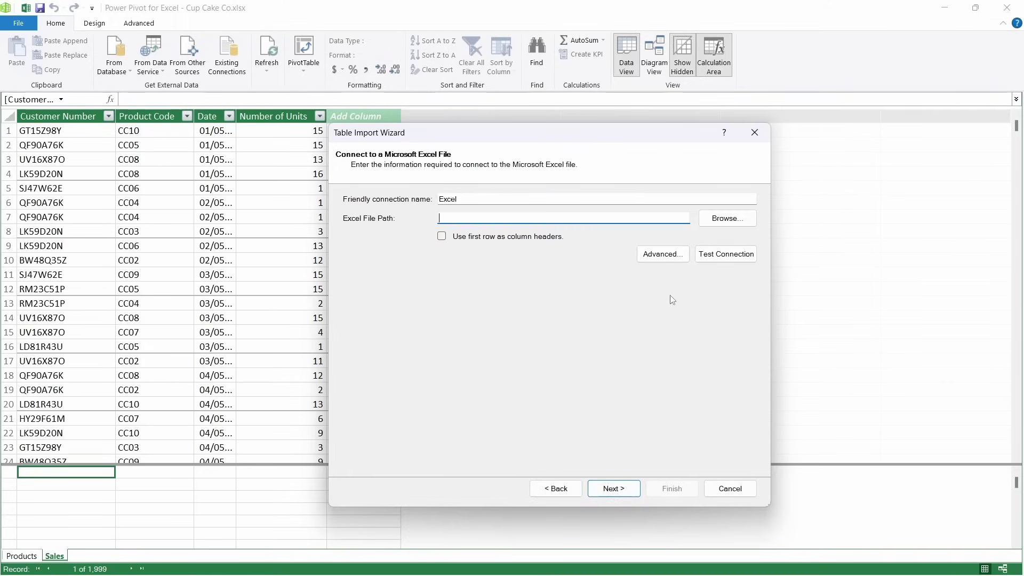
click(720, 223)
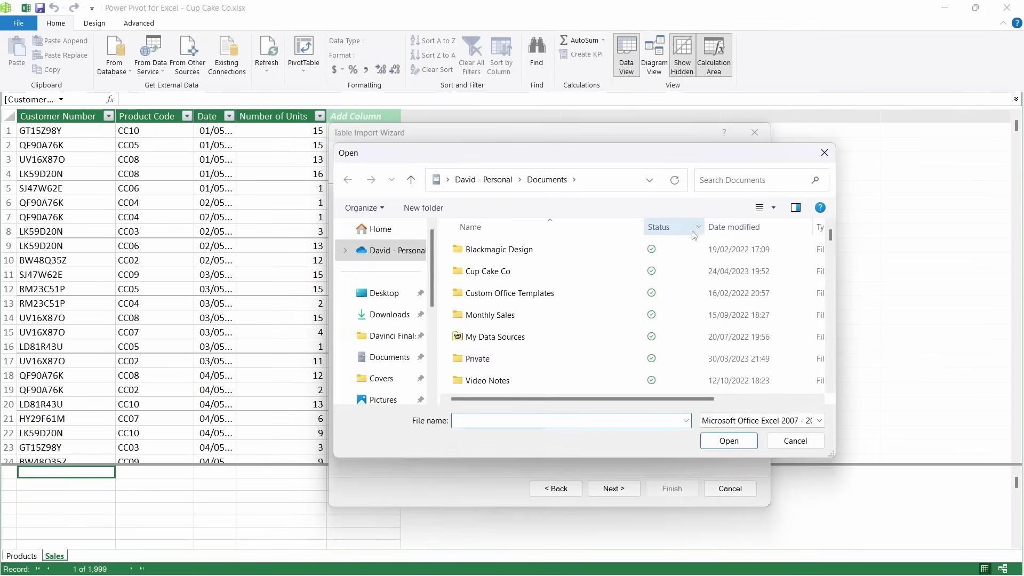
double_click(496, 271)
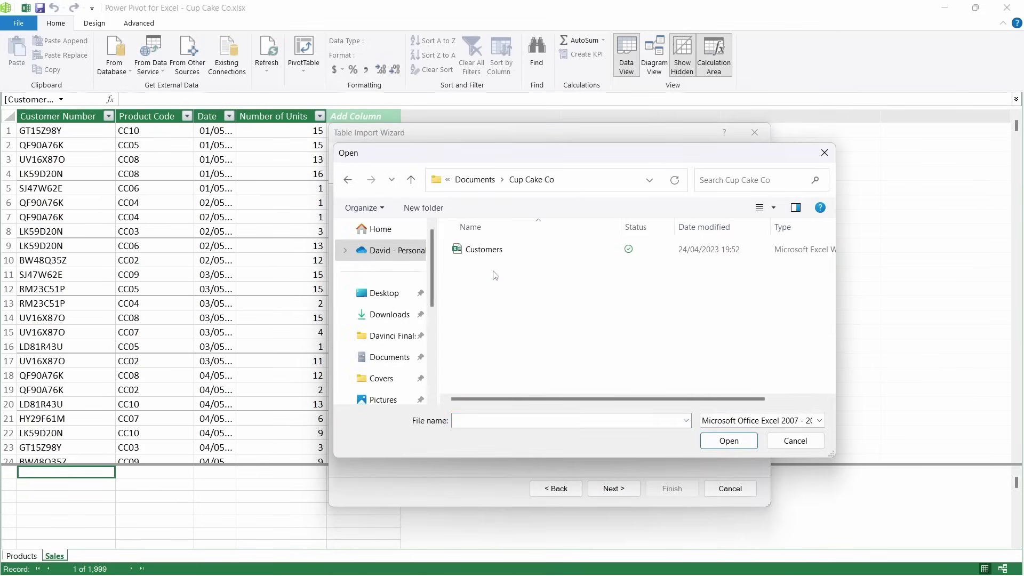
click(496, 254)
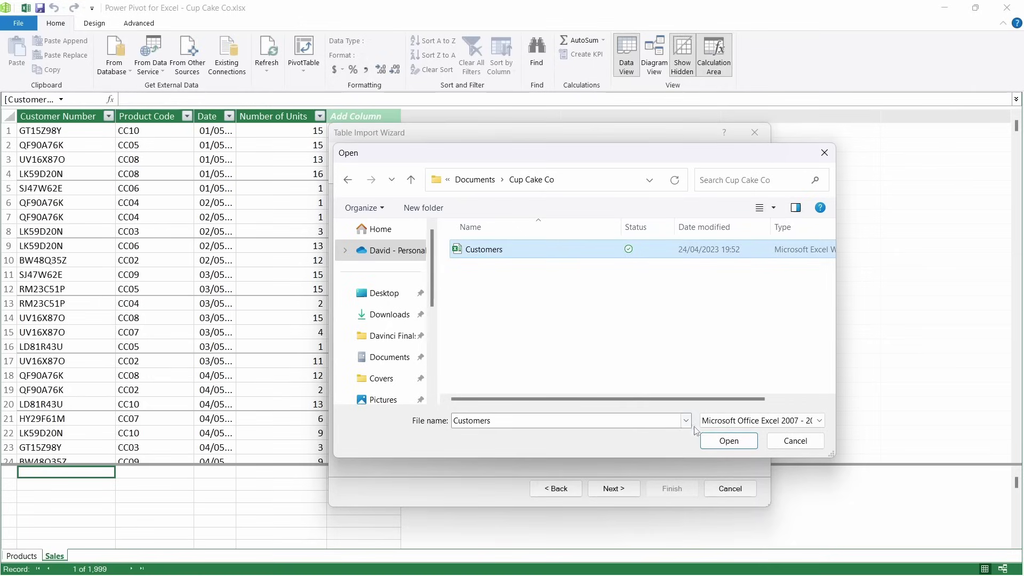
click(729, 440)
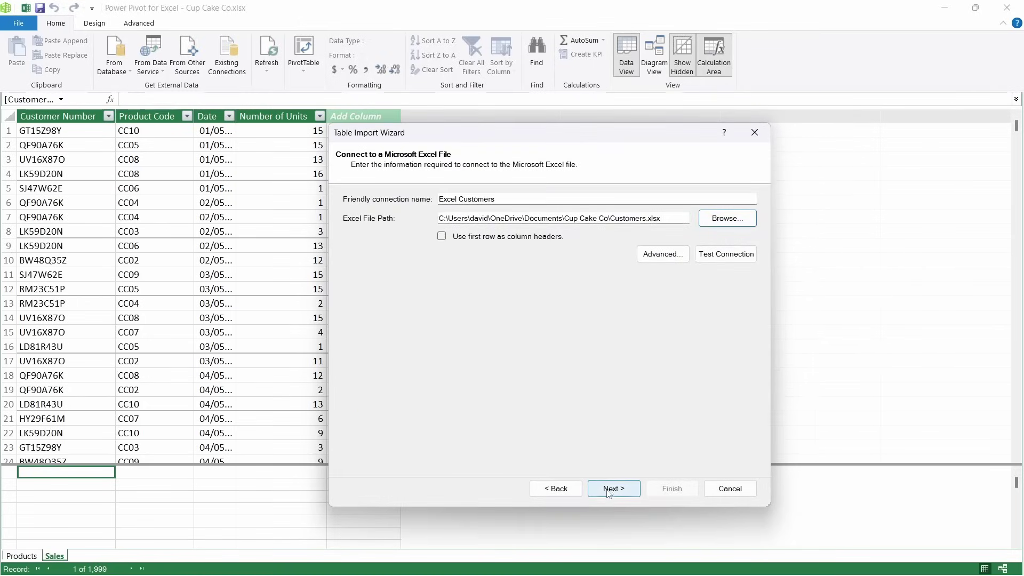
click(442, 236)
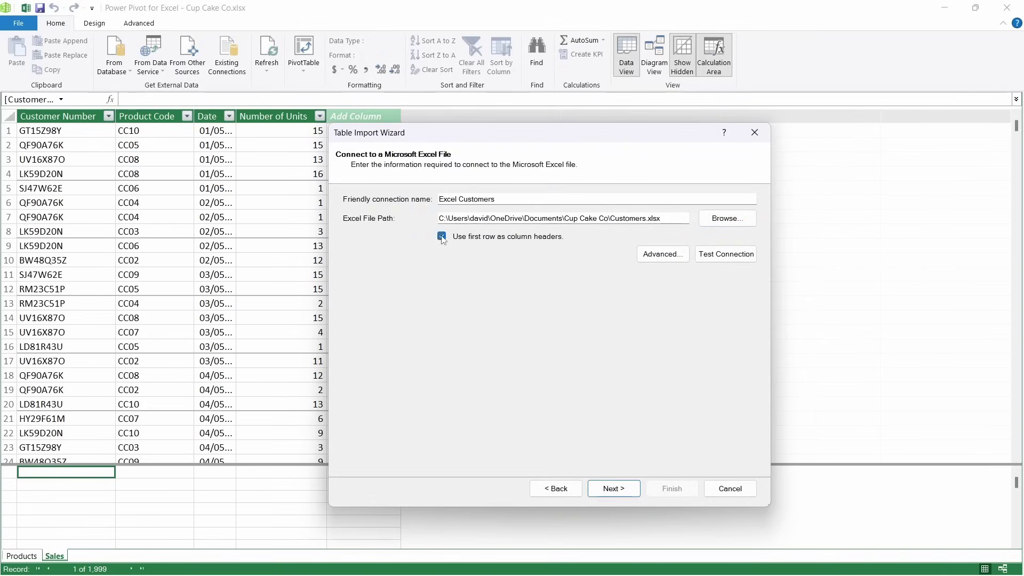
click(617, 491)
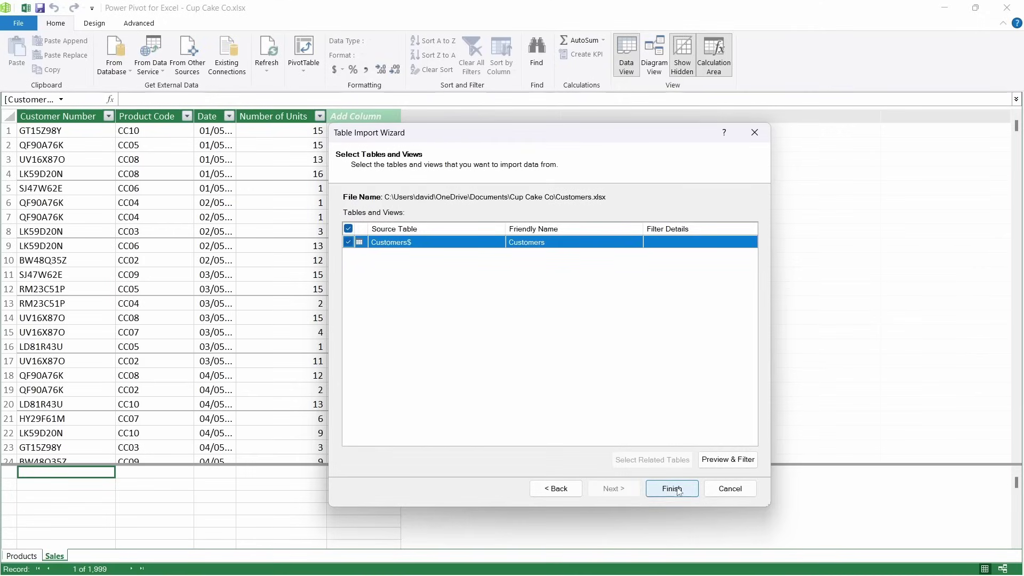
click(671, 489)
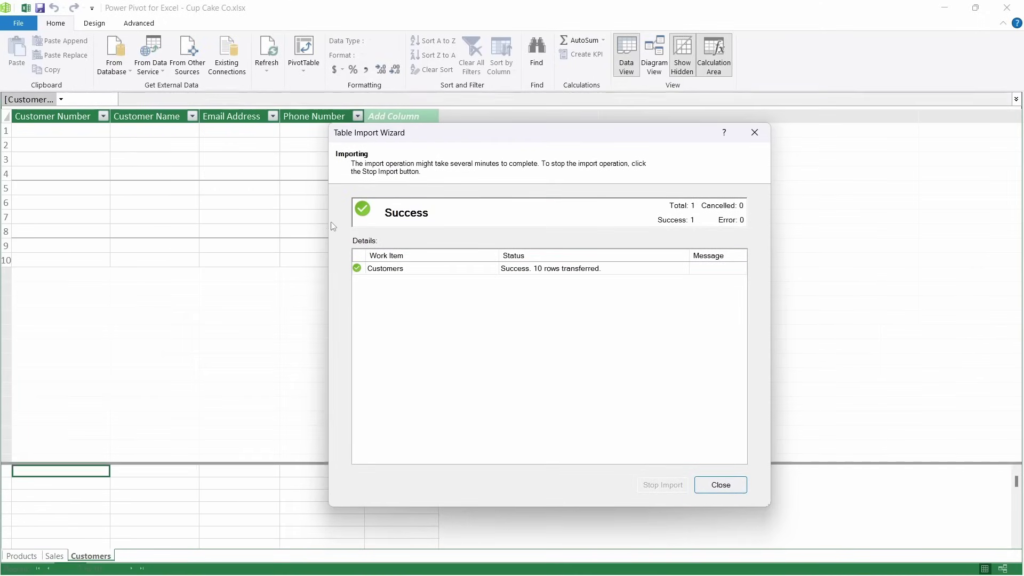
key(Return)
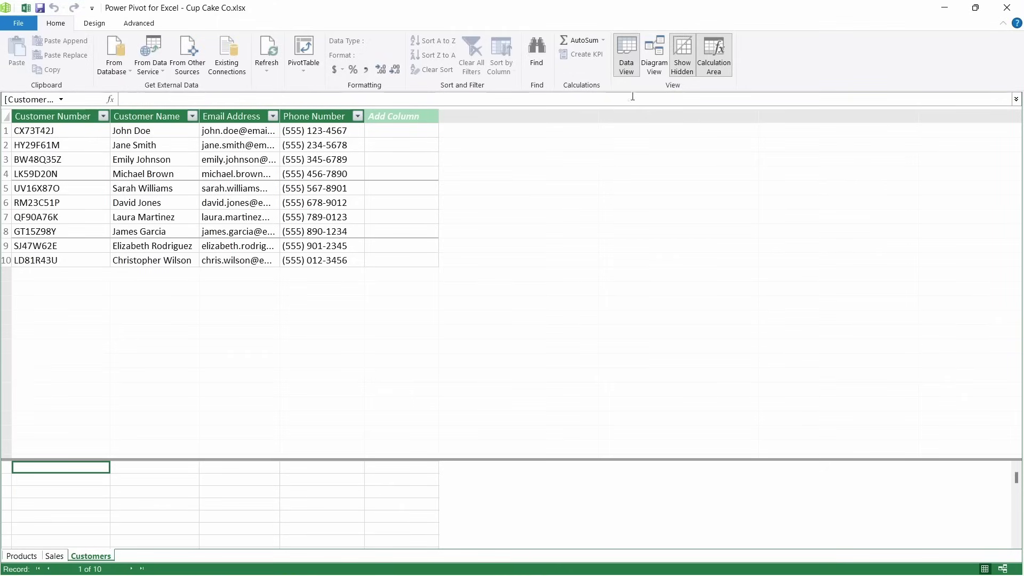
- In Diagram View, link Sales Customer Number to Customers and Sales Product Code to Products
click(649, 73)
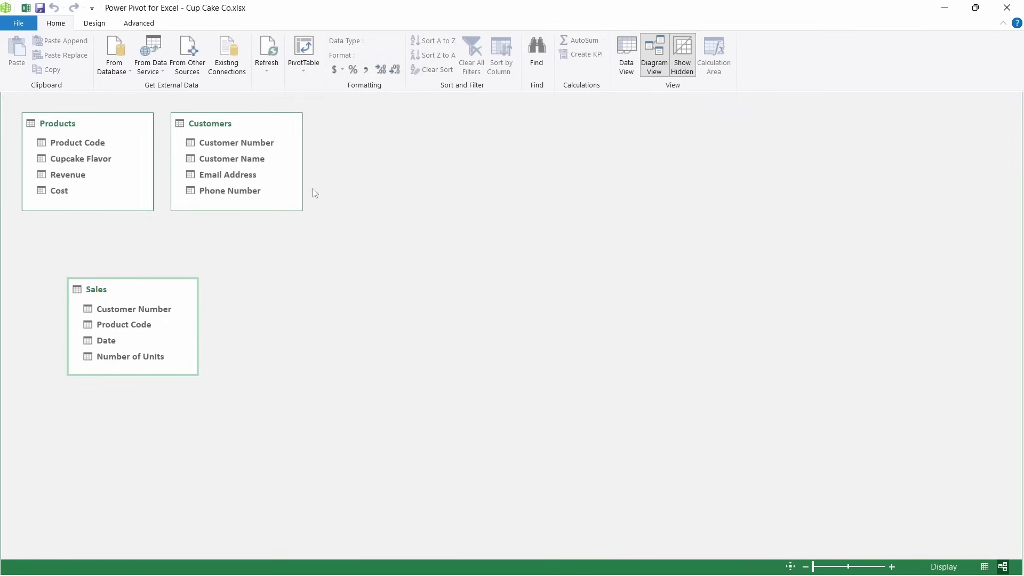
mouse_move(176, 294)
click(161, 311)
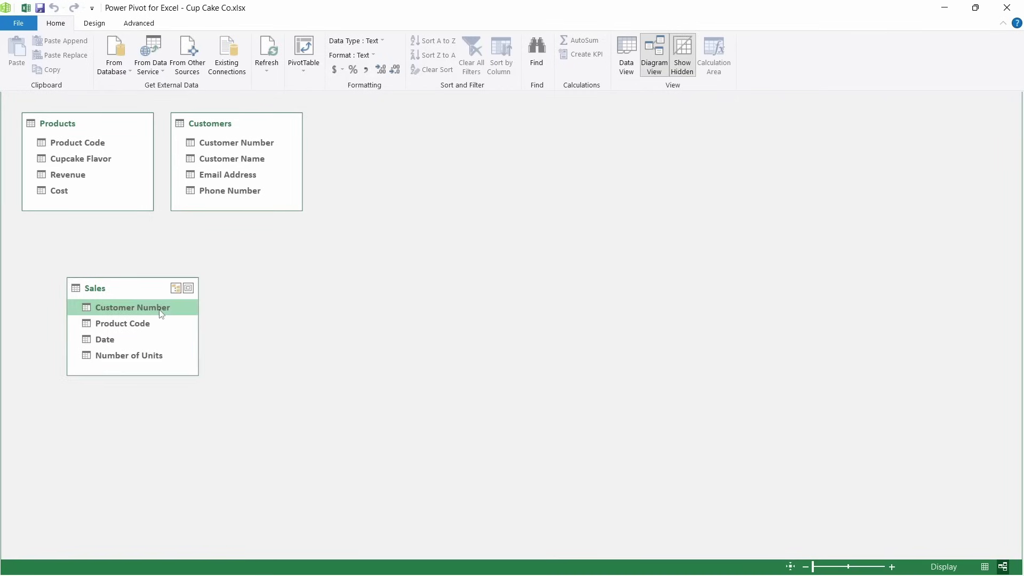
drag(161, 314, 281, 142)
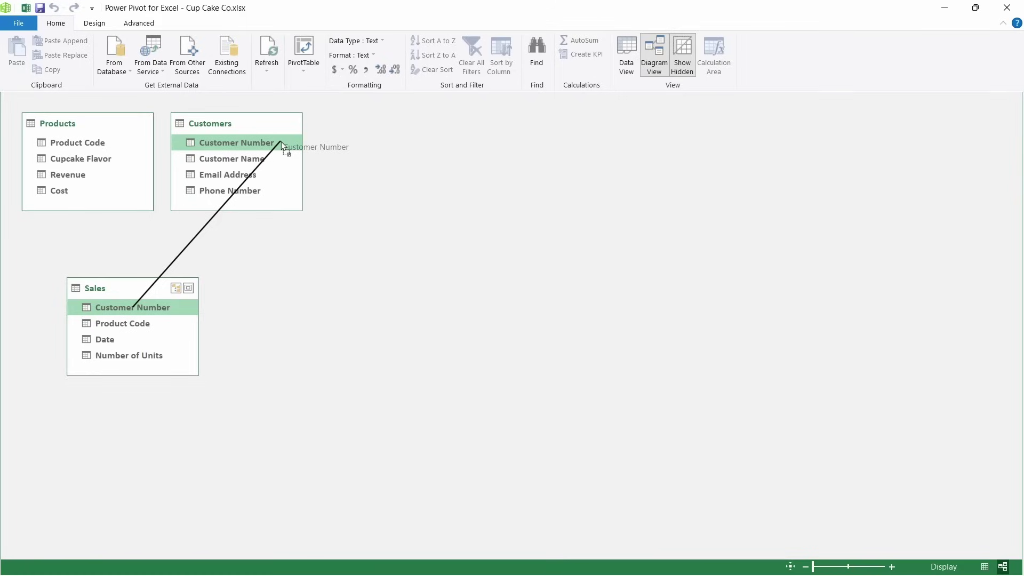
drag(281, 142, 280, 142)
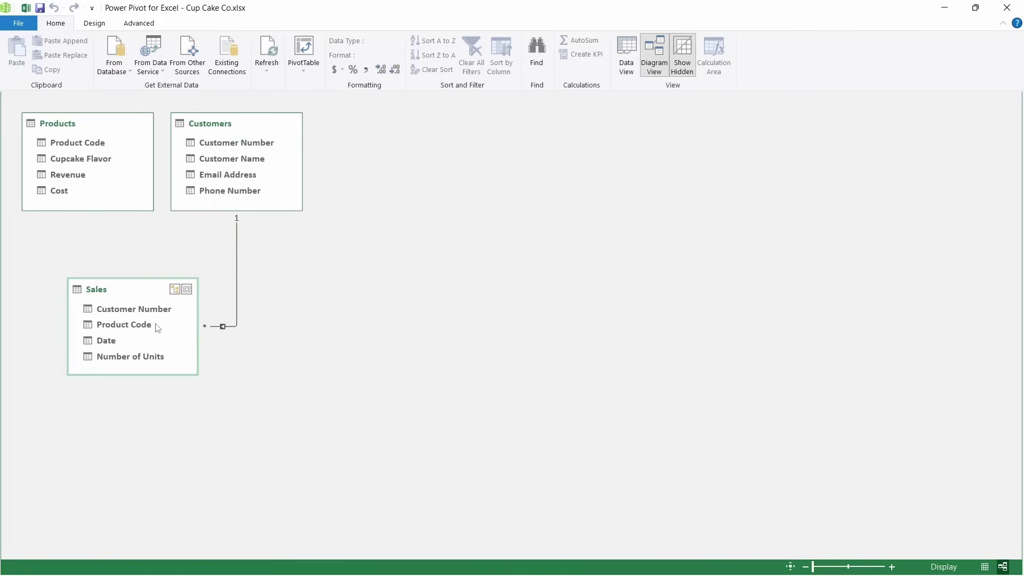
drag(146, 323, 117, 145)
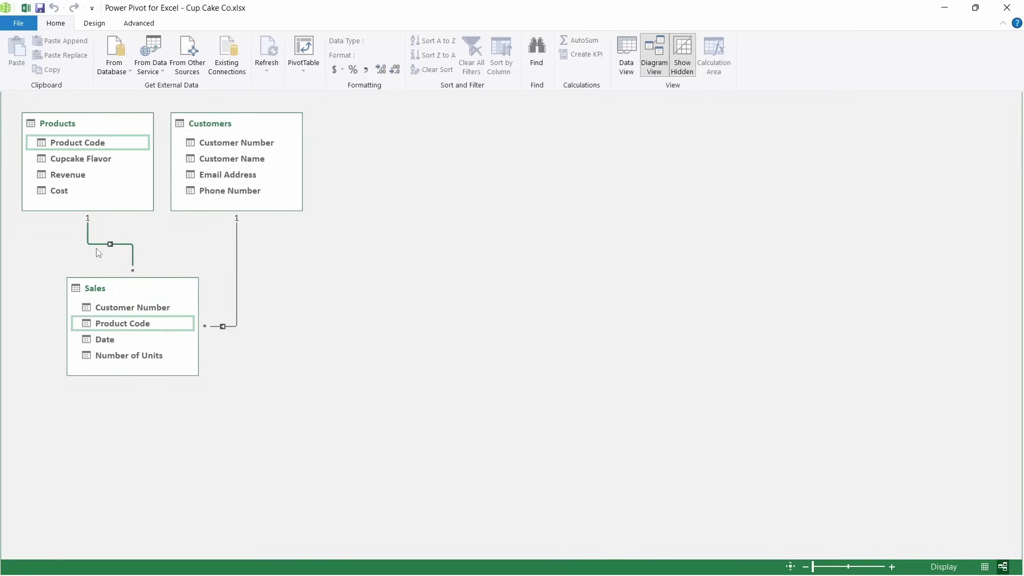
- Add new columns named Revenue, Cost and Profit to the Sales table in Data View
click(630, 60)
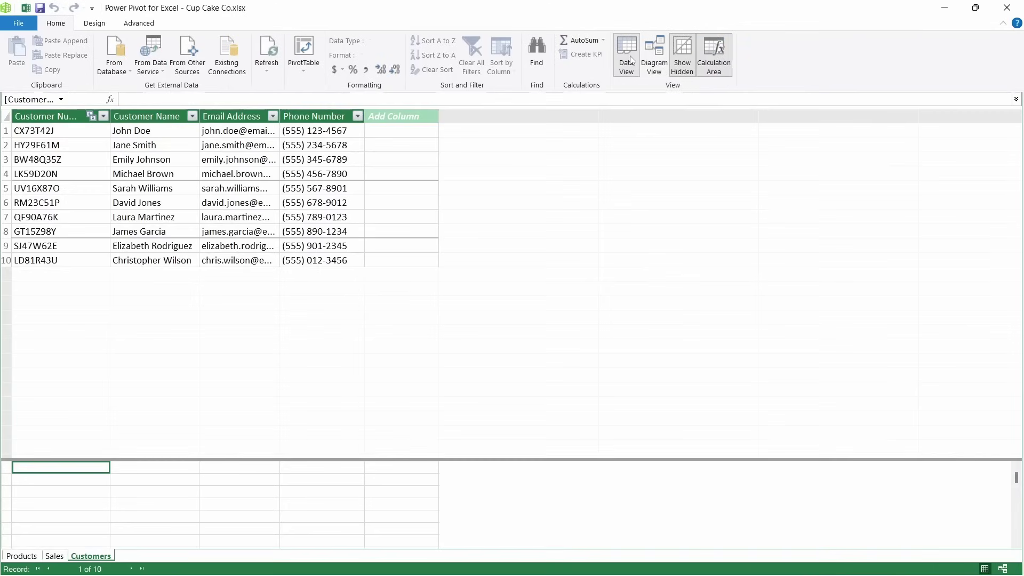
click(49, 560)
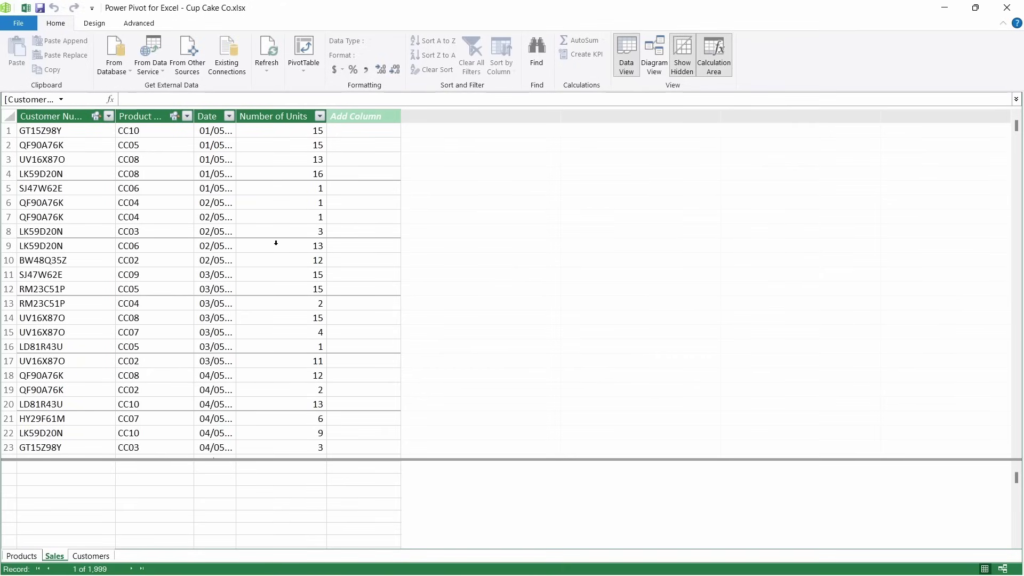
double_click(366, 116)
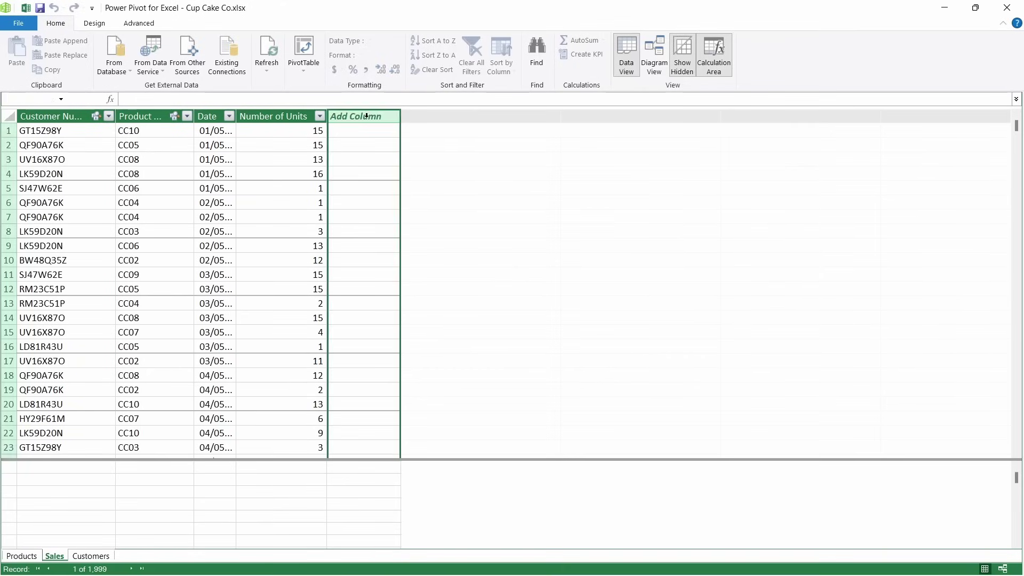
text(Revenue)
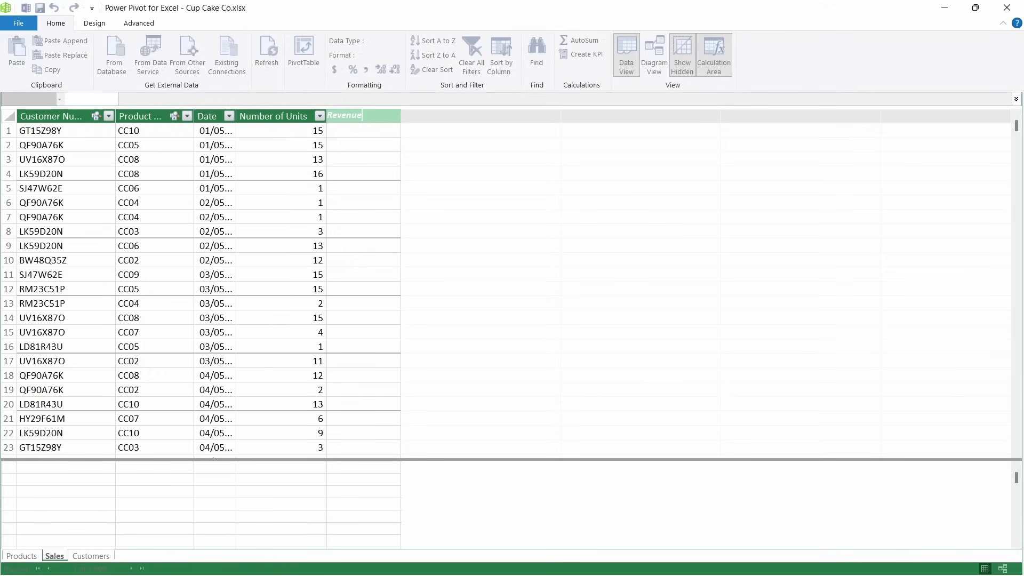
key(Return)
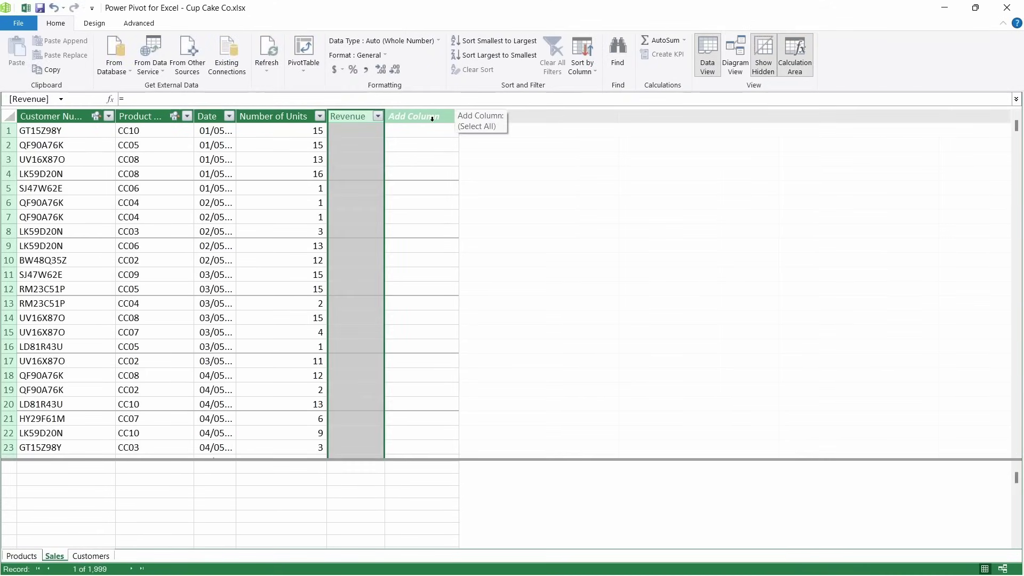
double_click(432, 116)
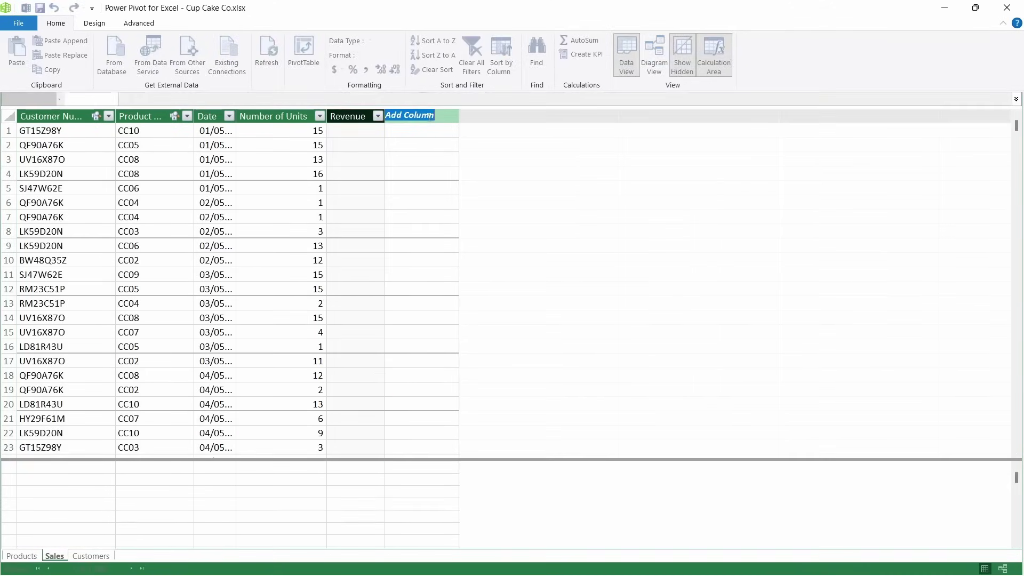
text(Cost)
key(Return)
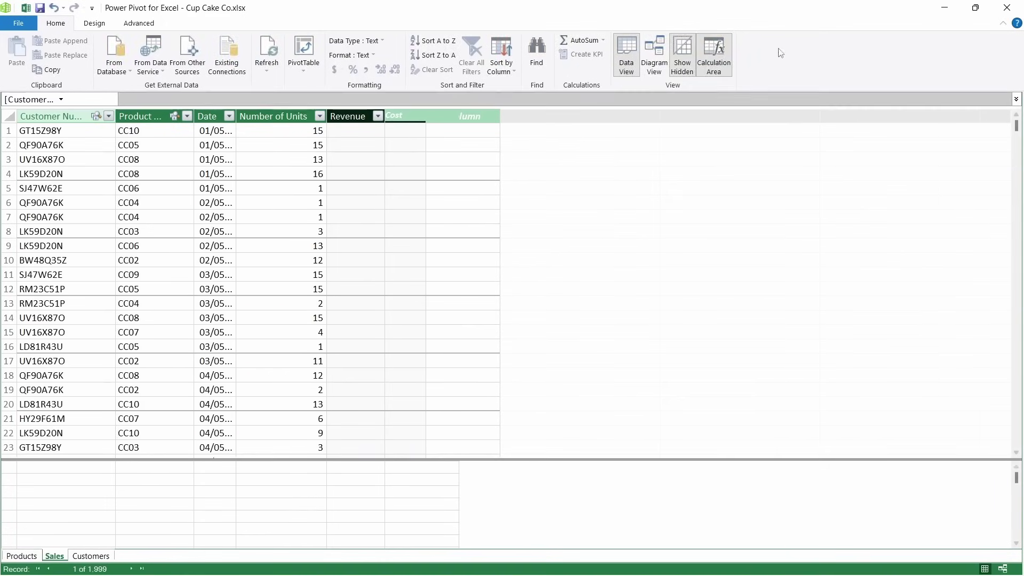
double_click(464, 116)
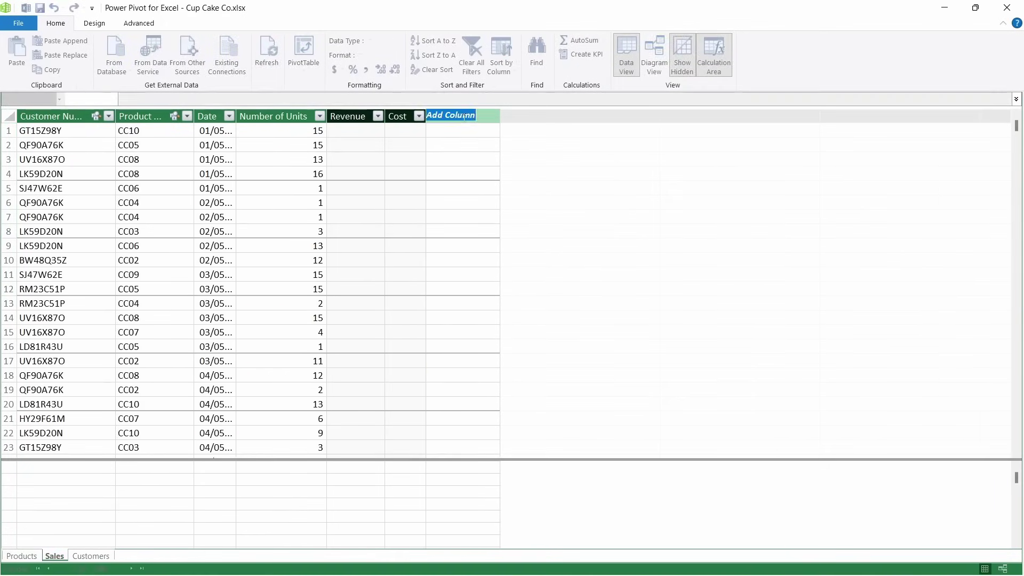
text(Profit)
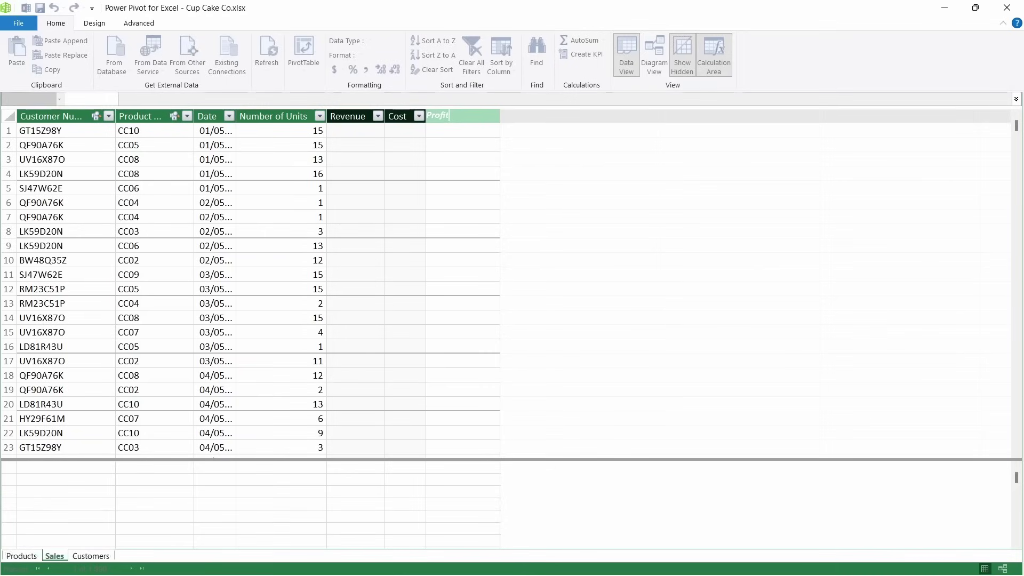
key(Return)
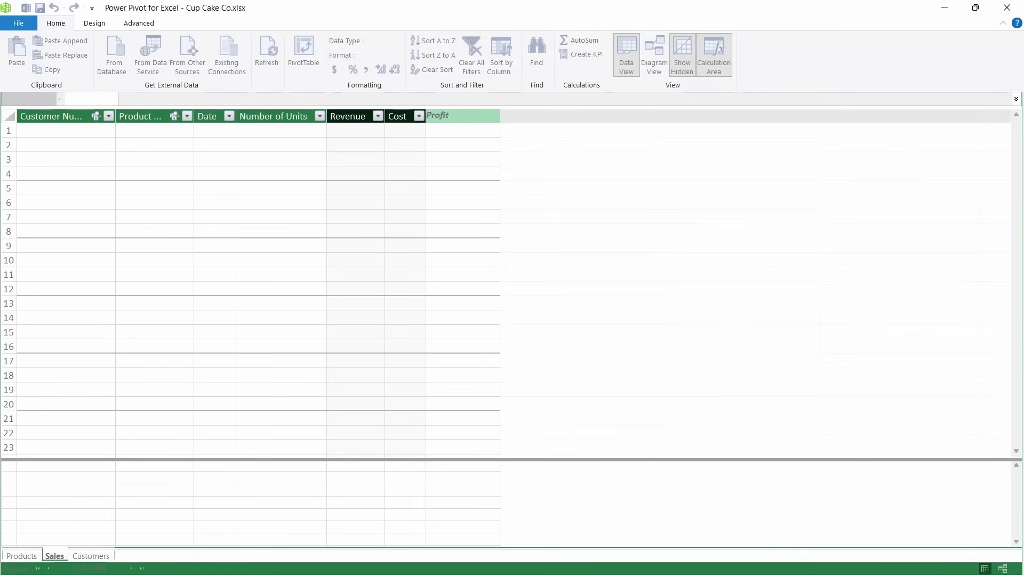
click(350, 129)
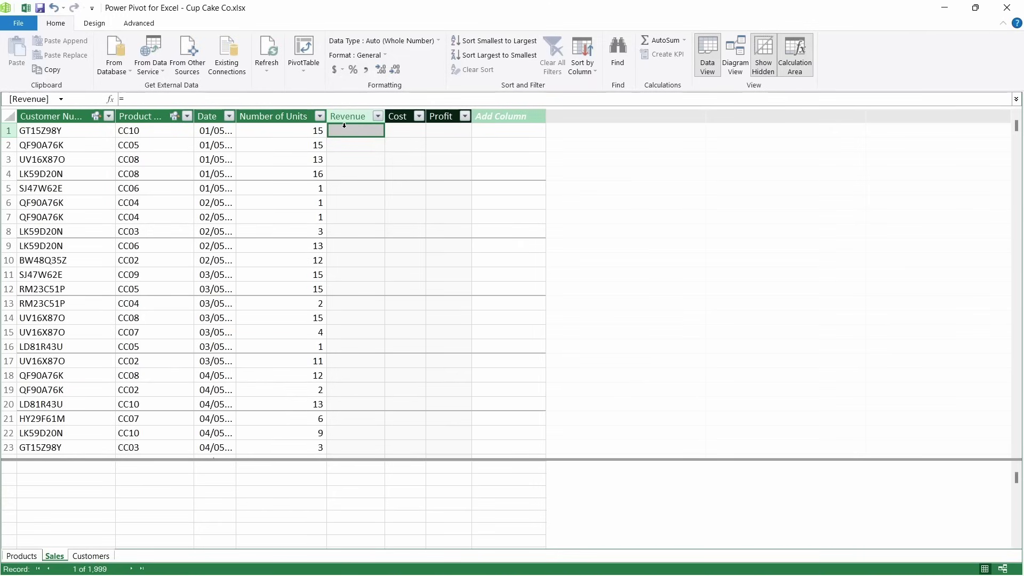
- Enter =RELATED(Products[Revenue]) as the formula of the Sales Revenue column
text(=relat)
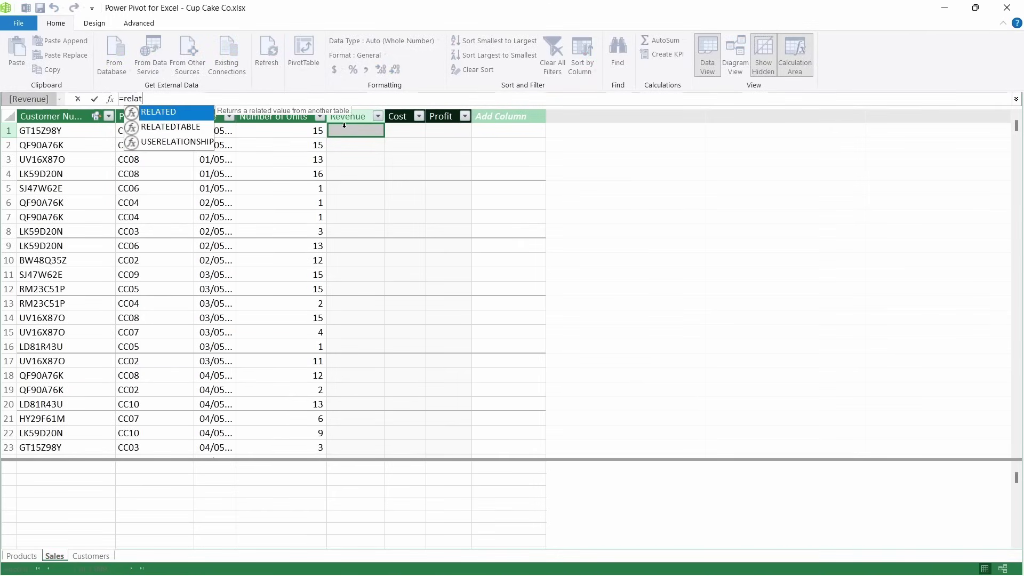
key(Tab)
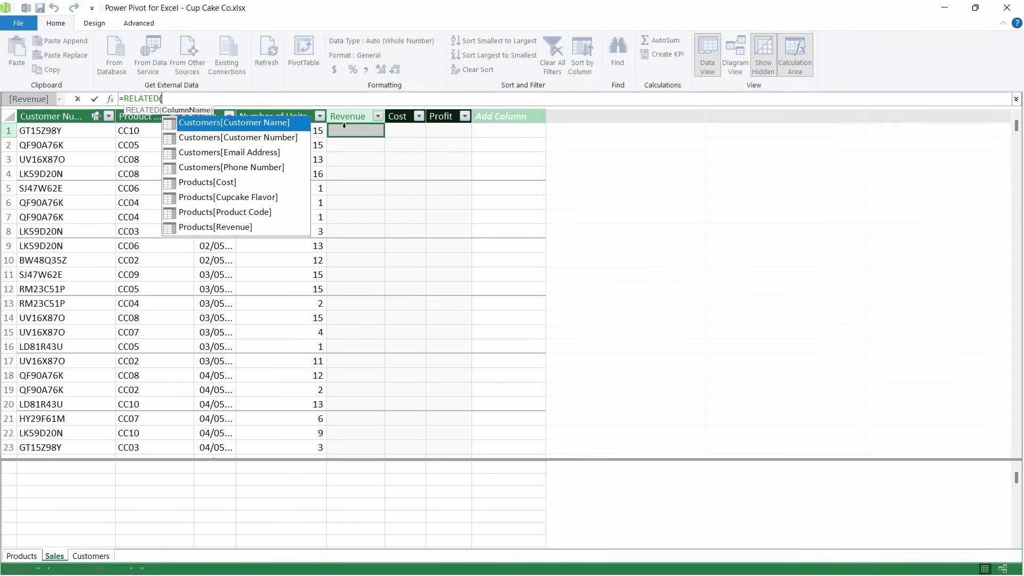
key(Down)
key(Down)
key(Down)
key(Down)
key(Down)
key(Down)
key(Down)
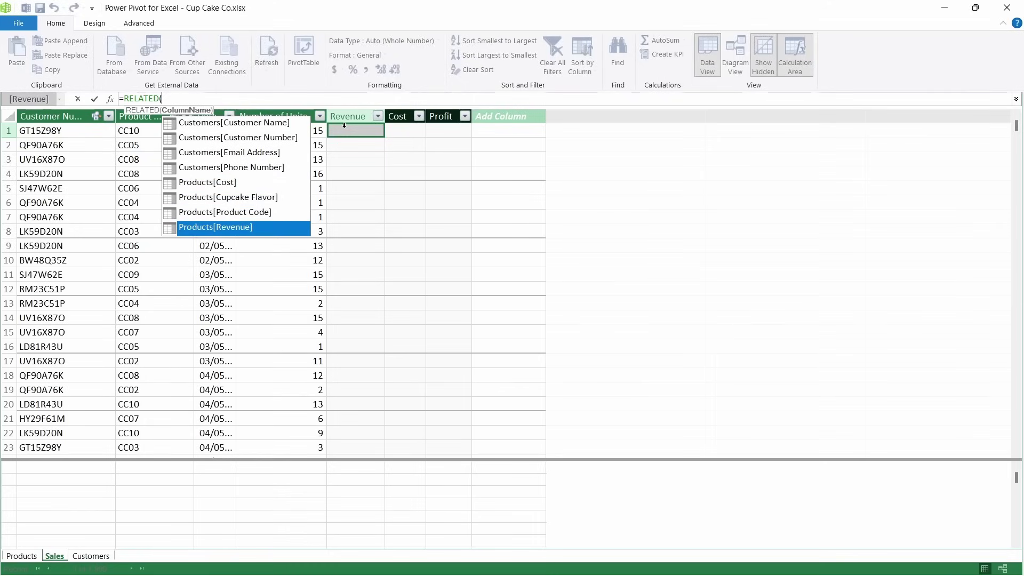
key(Tab)
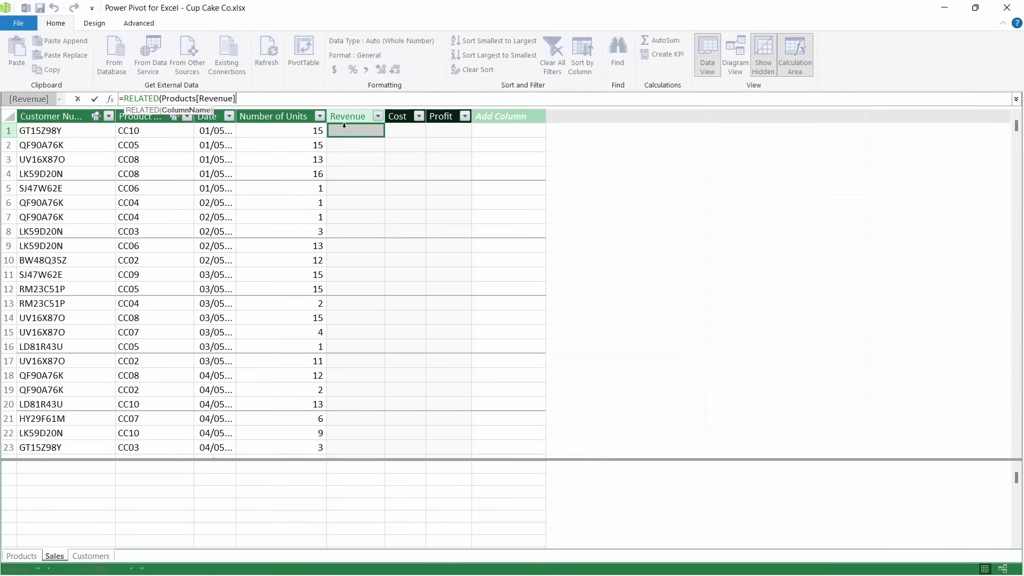
text())
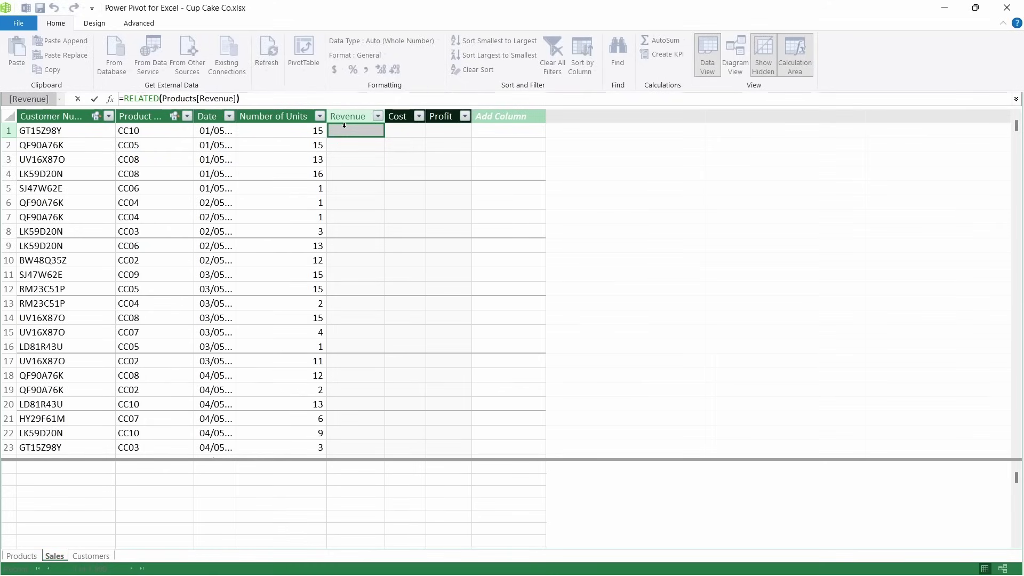
key(Return)
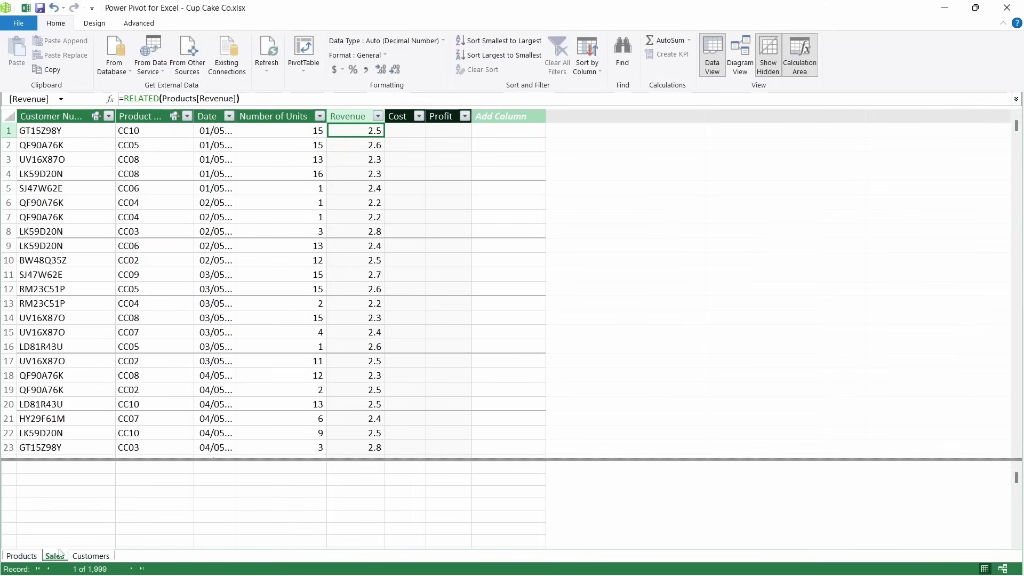
- After checking Products prices, extend the Revenue formula with * [Number of Units]
click(24, 557)
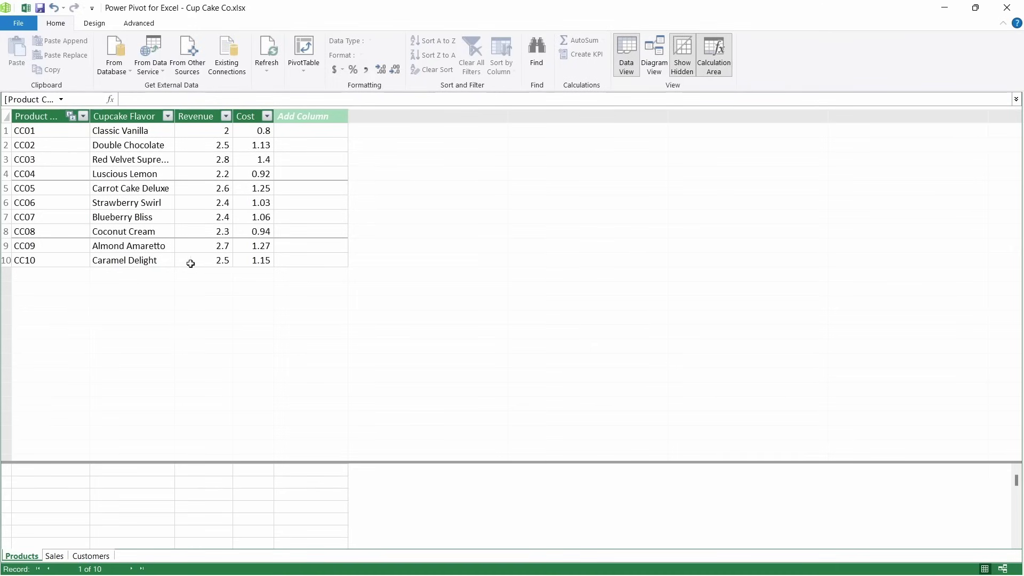
click(56, 556)
click(350, 129)
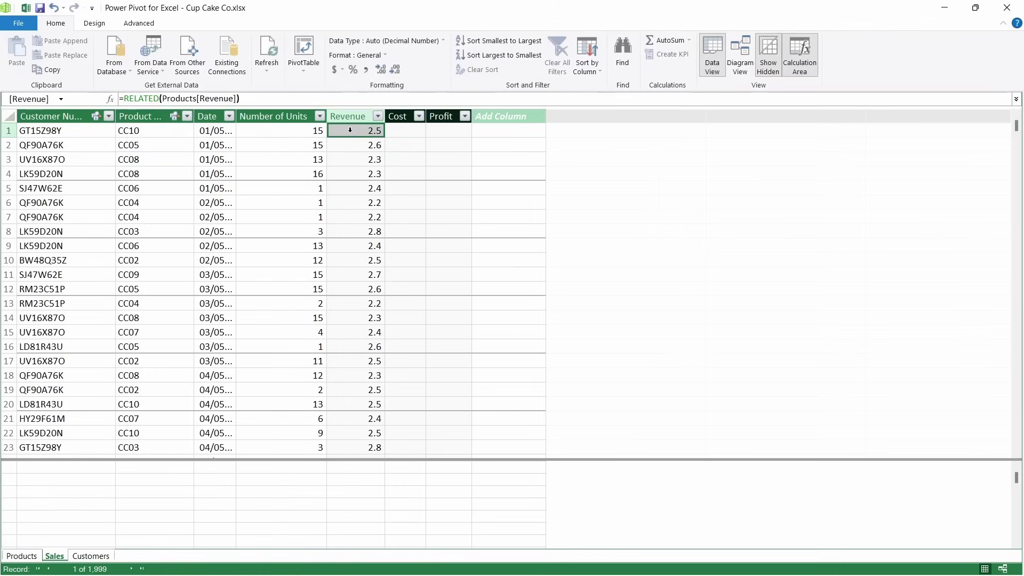
click(265, 98)
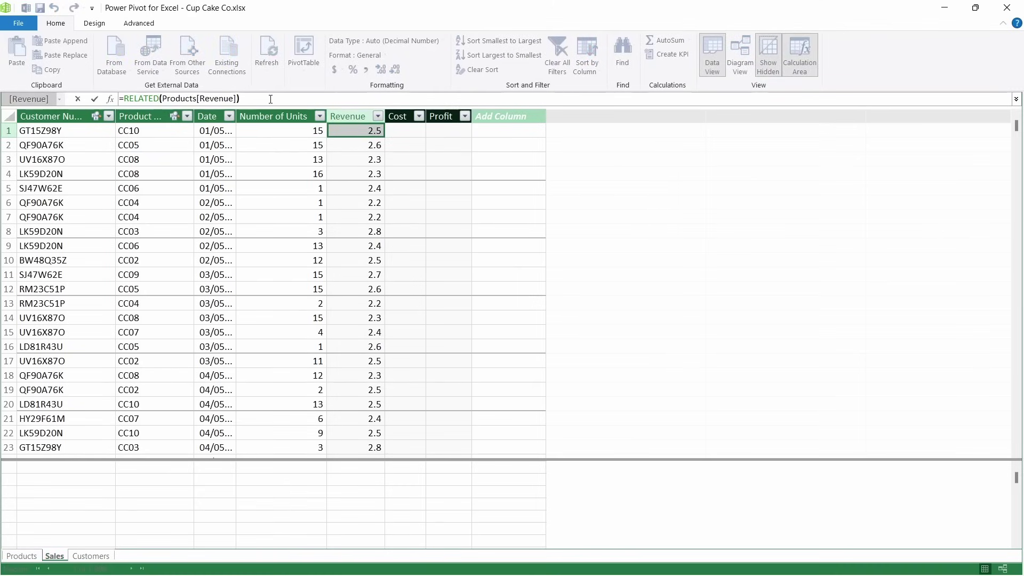
text(*)
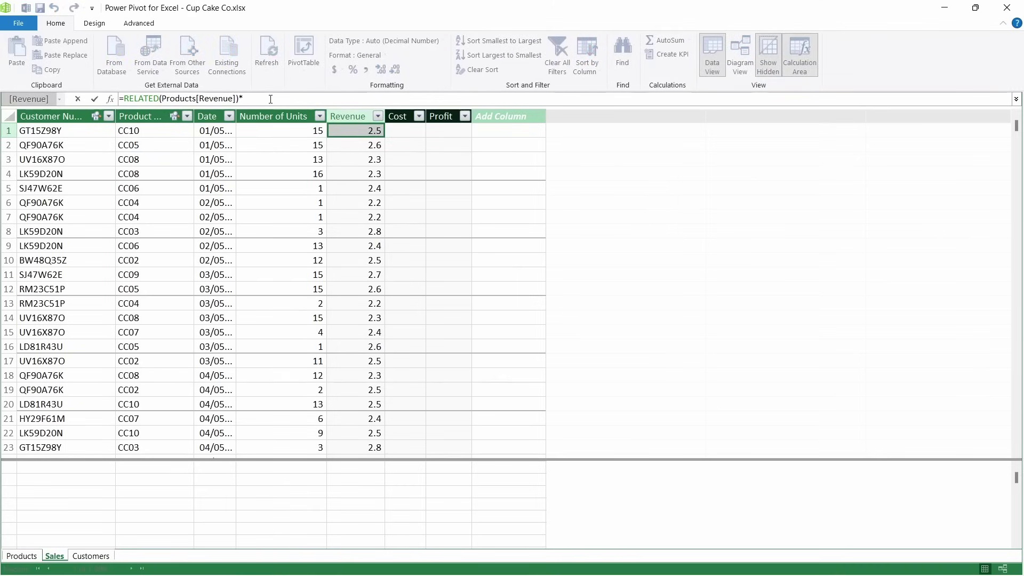
text( num)
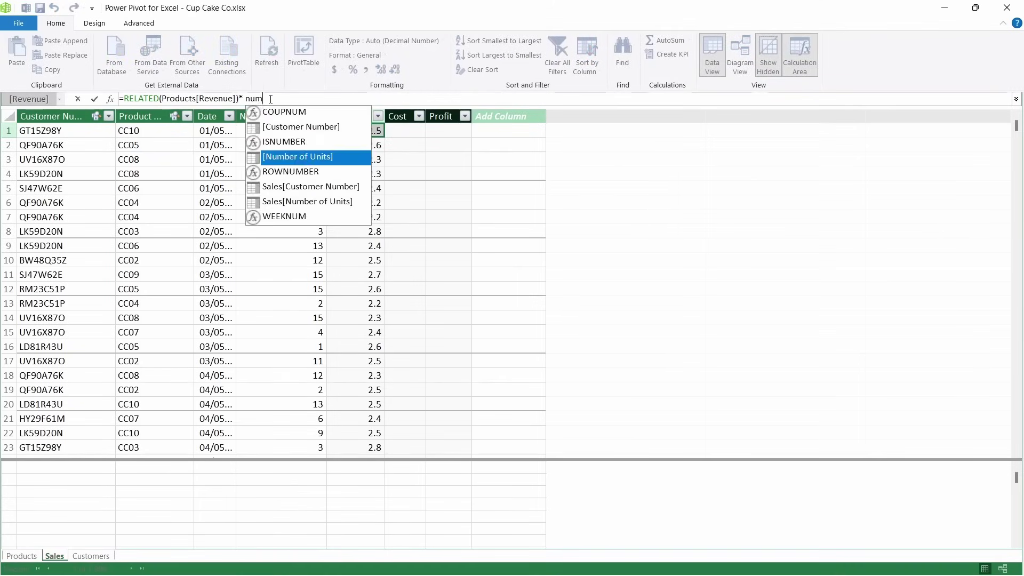
key(Tab)
key(Return)
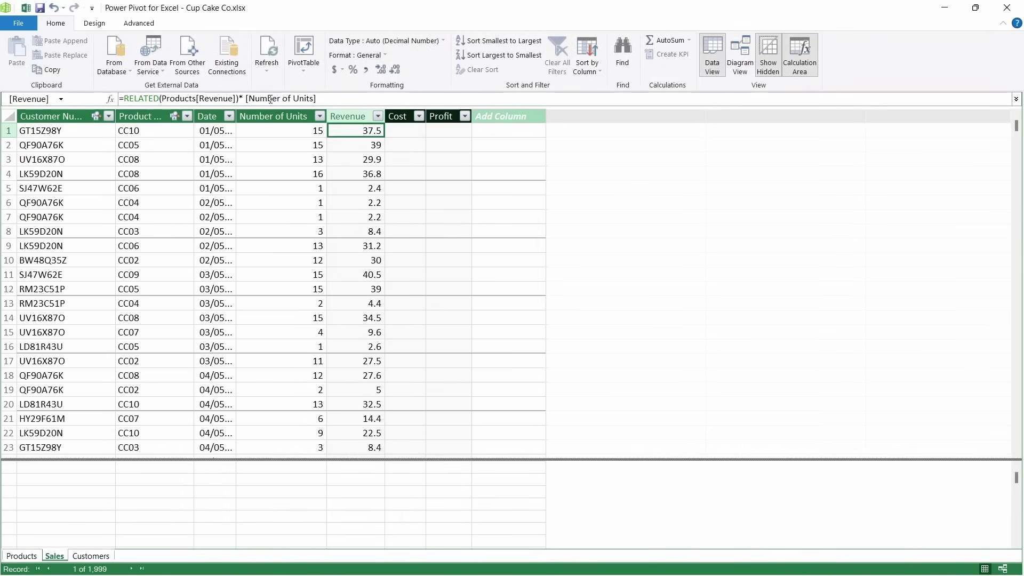
click(408, 132)
- Set the Cost column to =RELATED(Products[Cost]) * [Number of Units]
text(=rel)
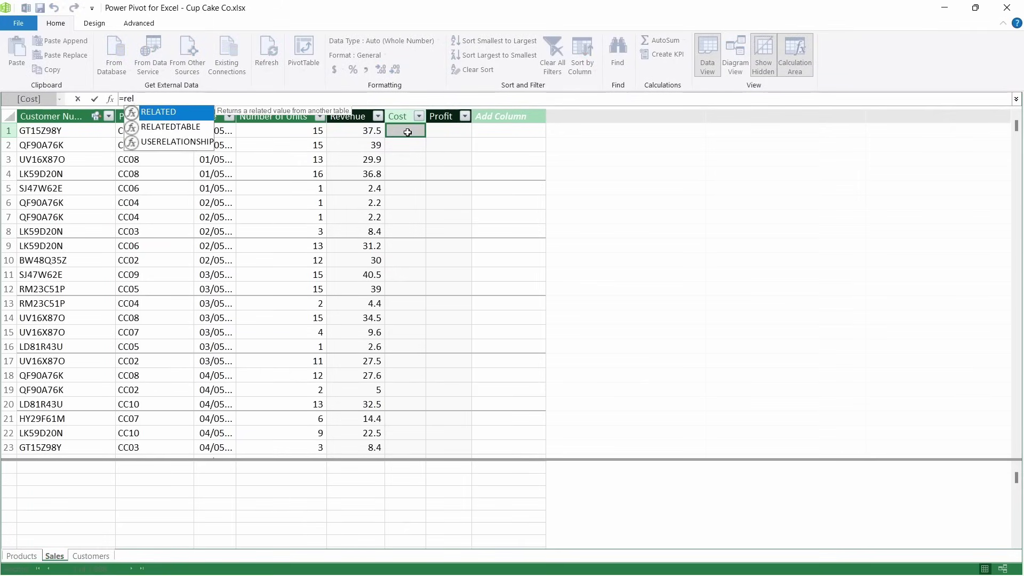
key(Tab)
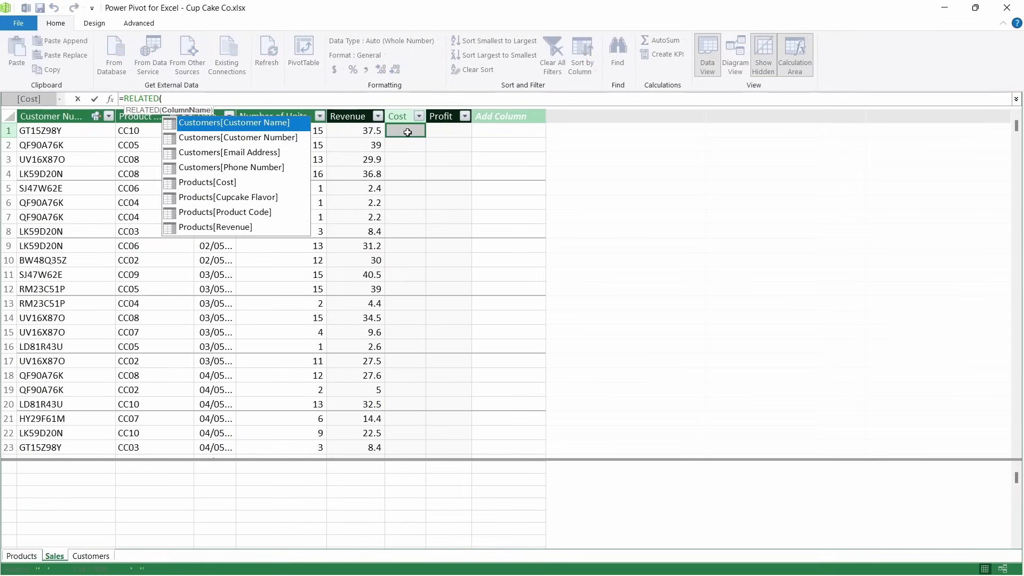
text(pro)
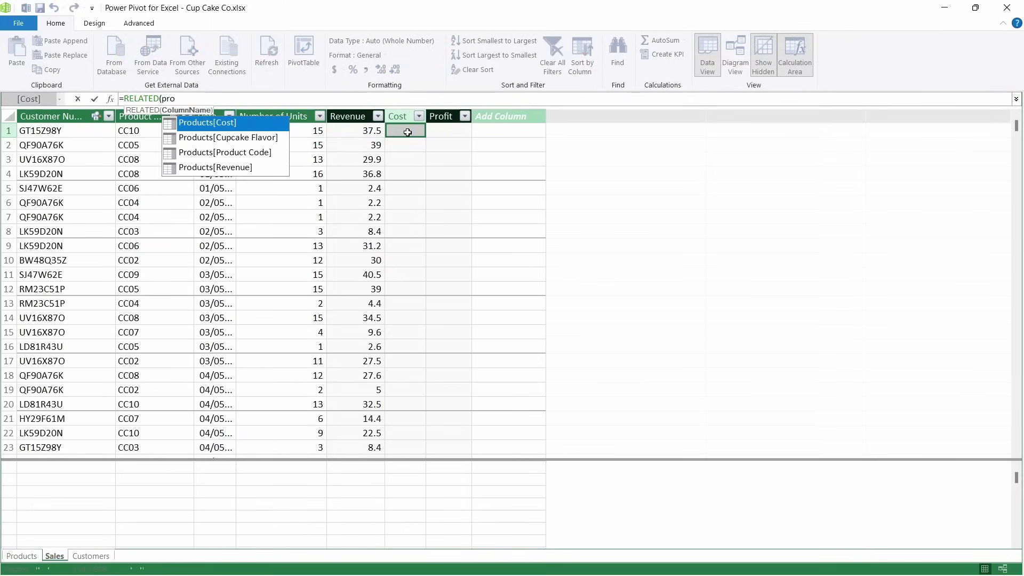
key(Down)
key(Up)
key(Tab)
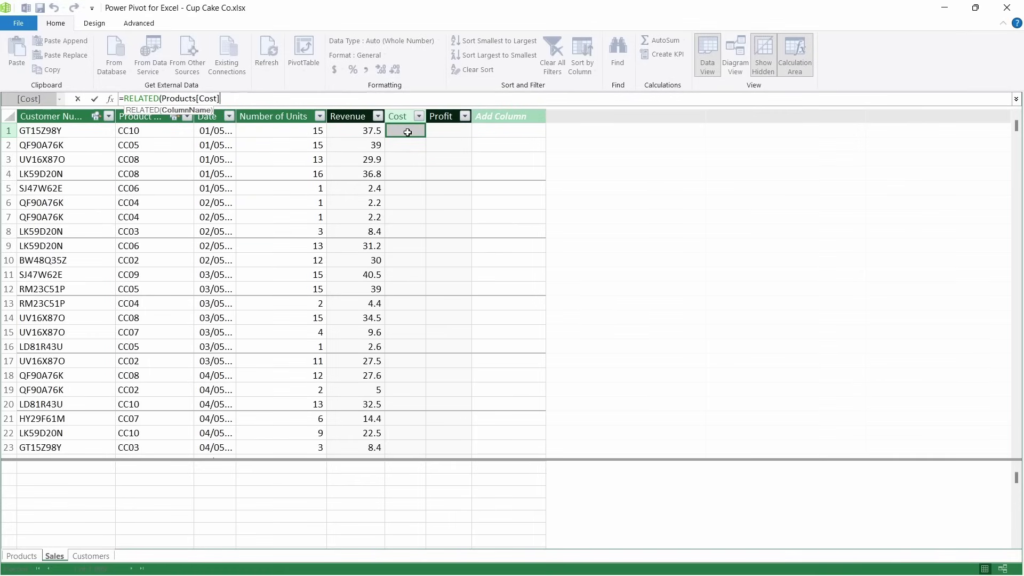
text())
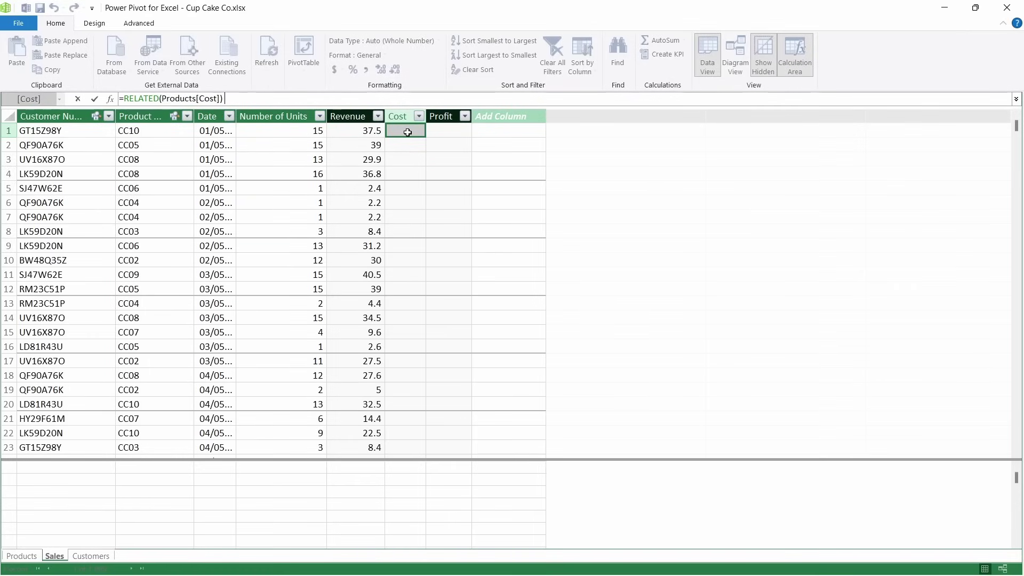
text( *)
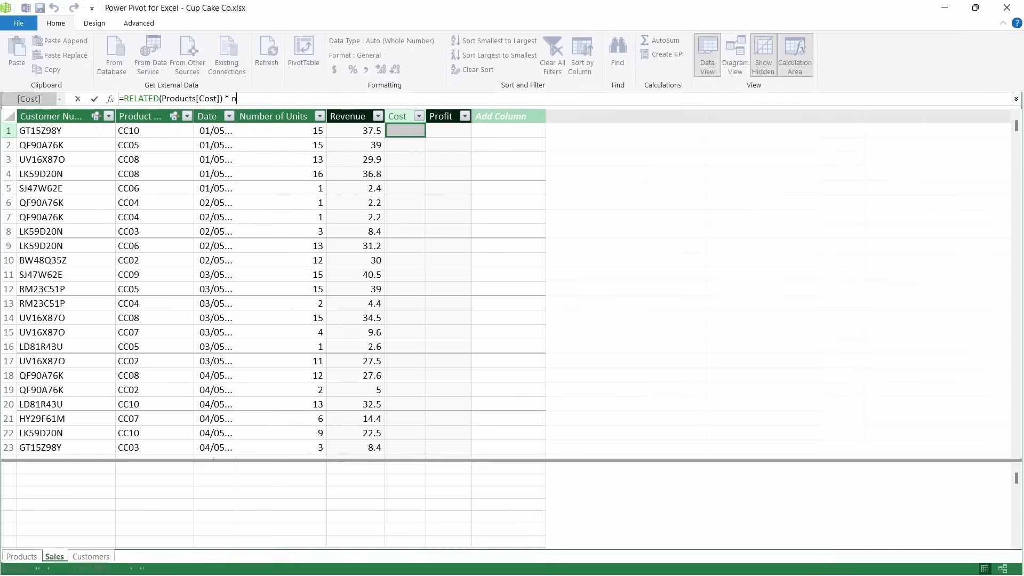
text( num)
key(Tab)
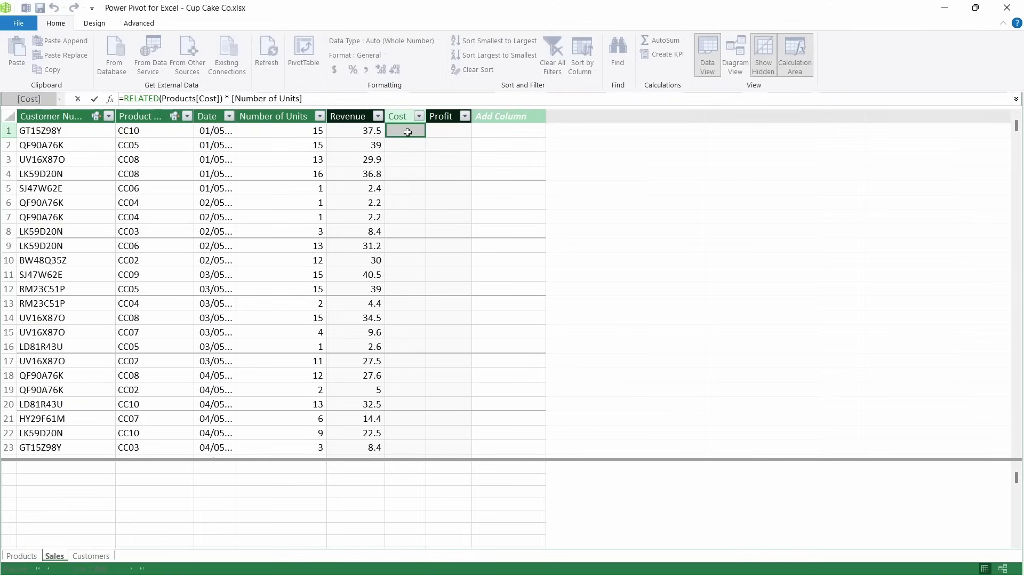
key(Return)
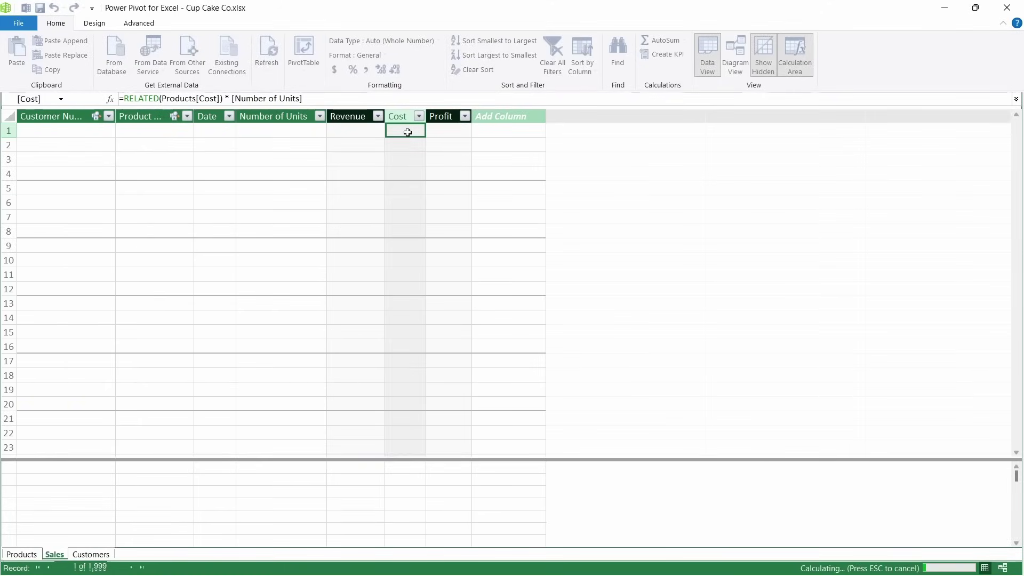
- Set the Profit column to =Sales[Revenue] - Sales[Cost]
click(457, 129)
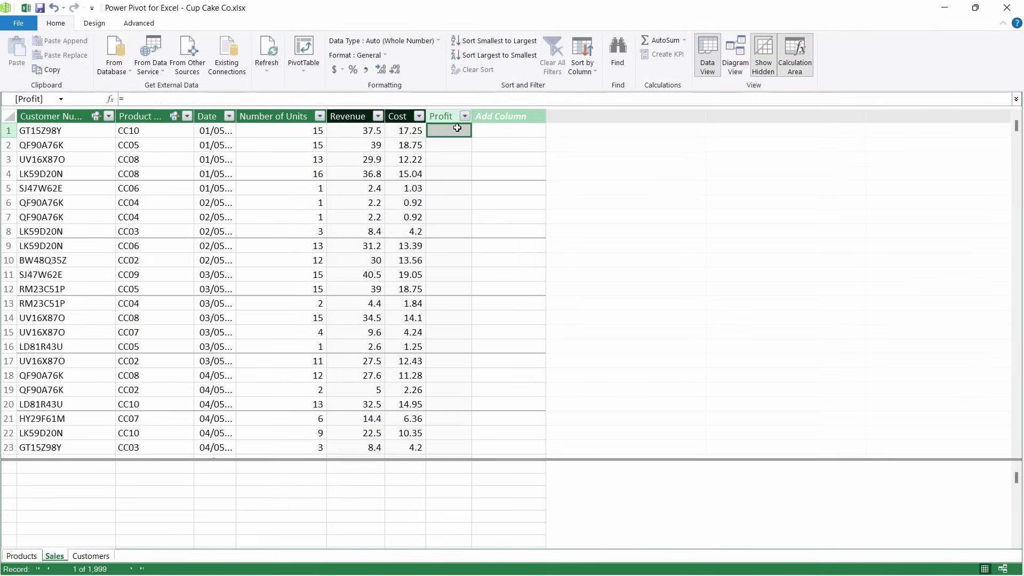
text(=)
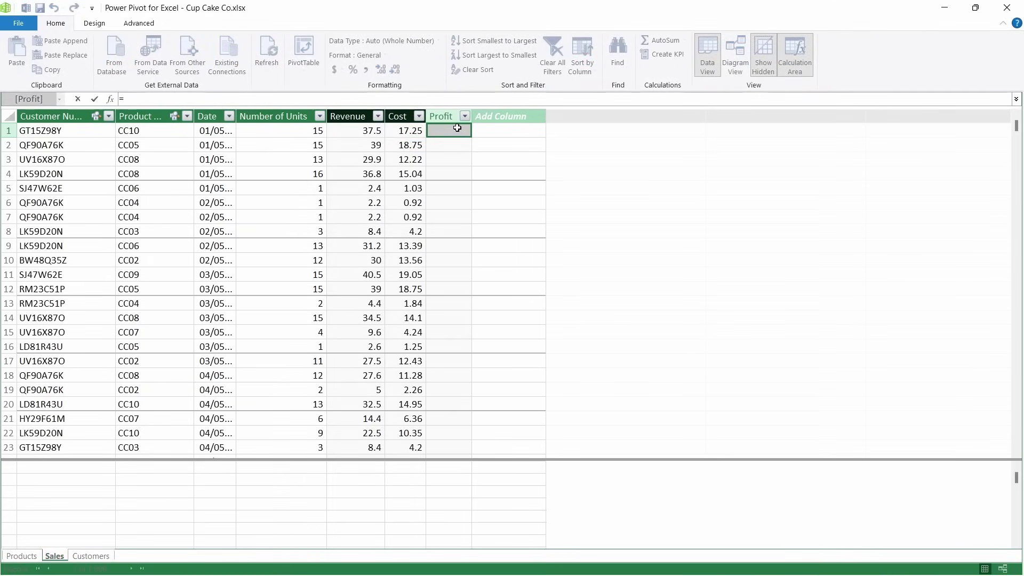
text(rev)
key(Down)
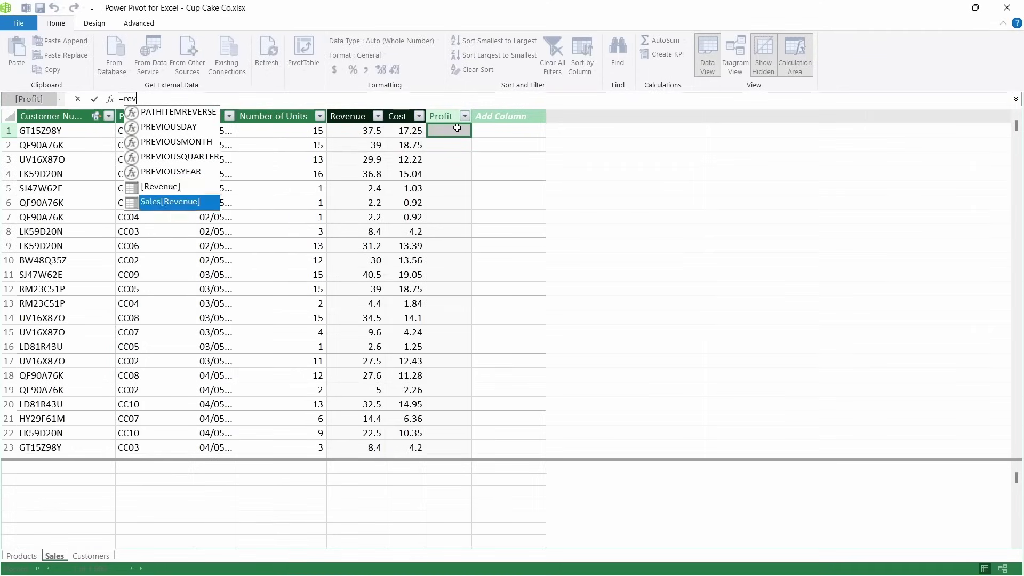
key(Tab)
text(- )
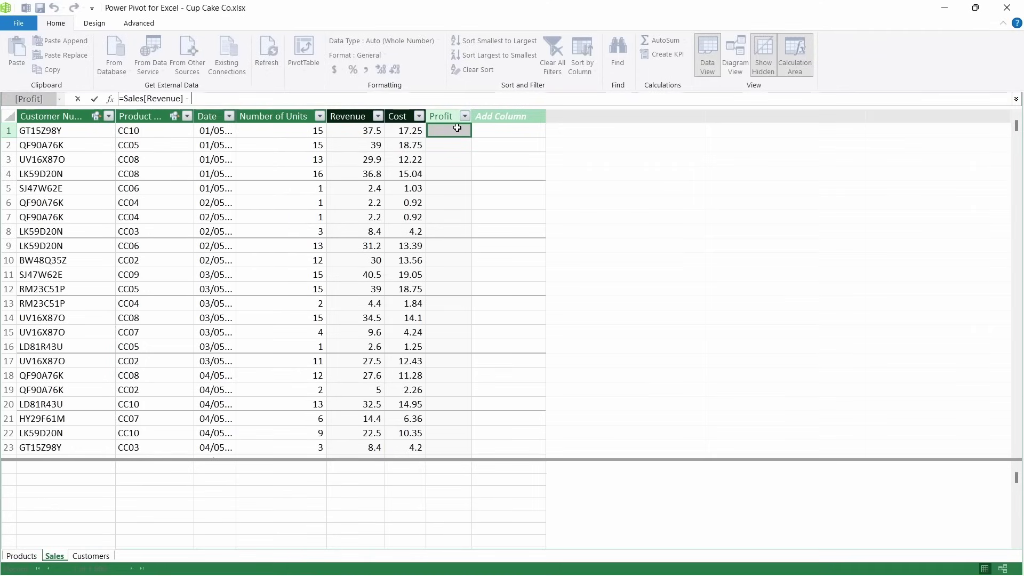
text(cost)
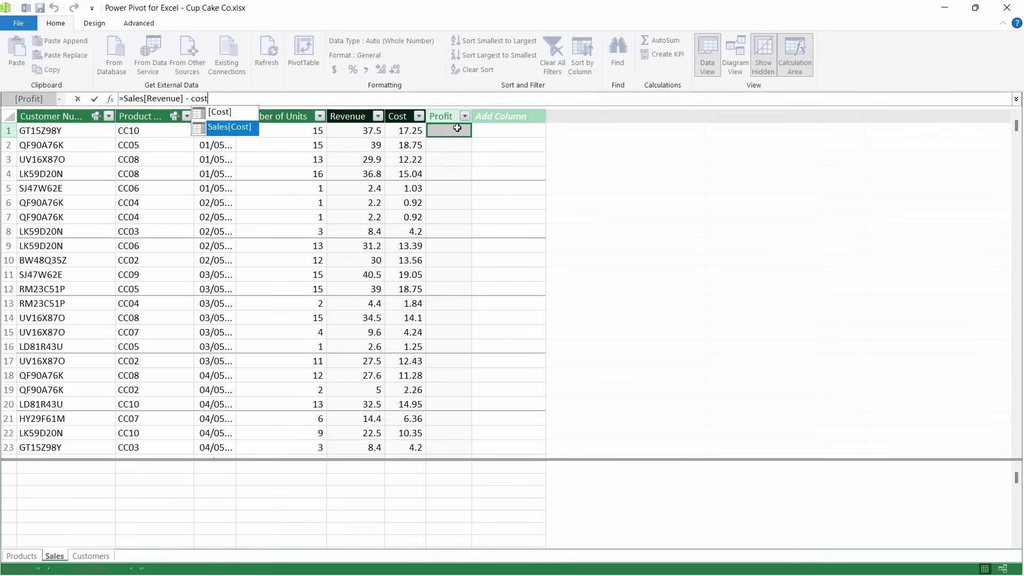
key(Tab)
key(Return)
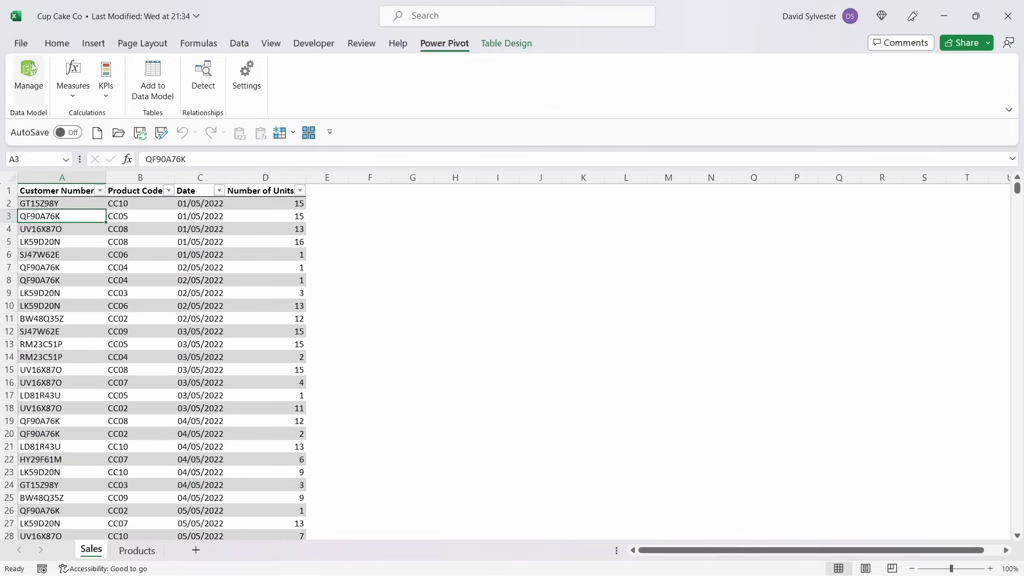
- Start a plain PivotTable from the Power Pivot data model window's PivotTable menu
click(94, 43)
click(44, 100)
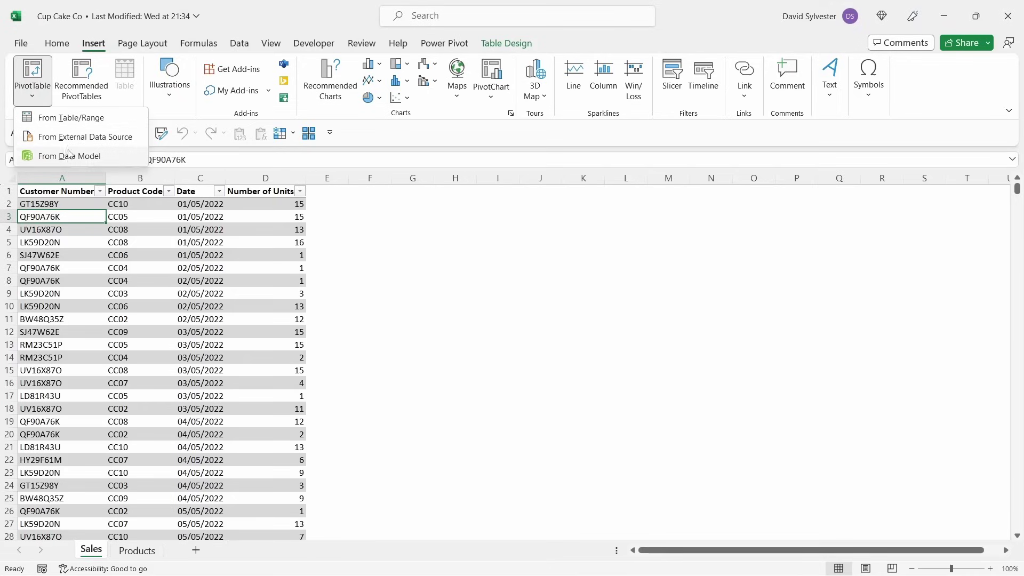
click(447, 47)
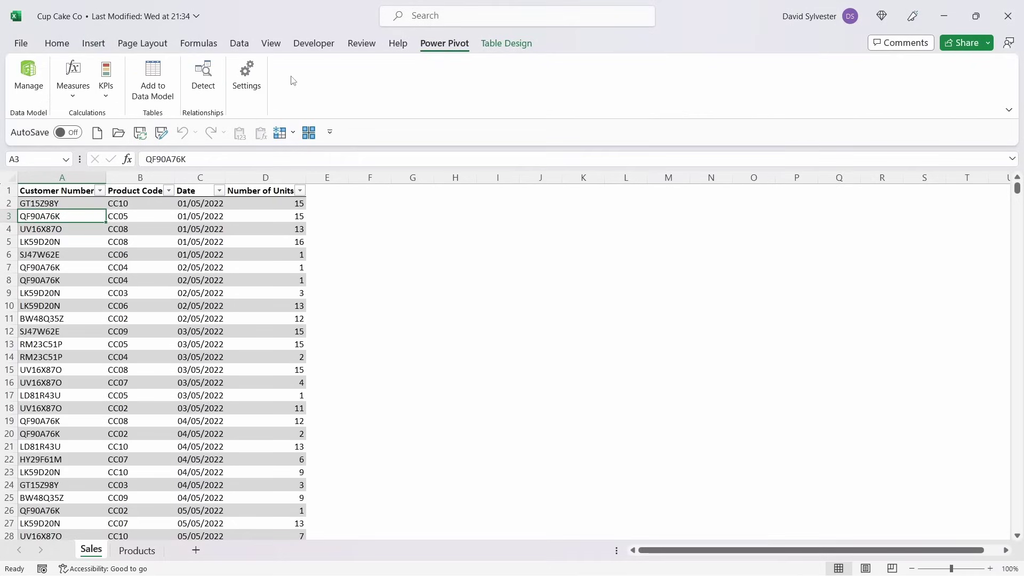
click(28, 75)
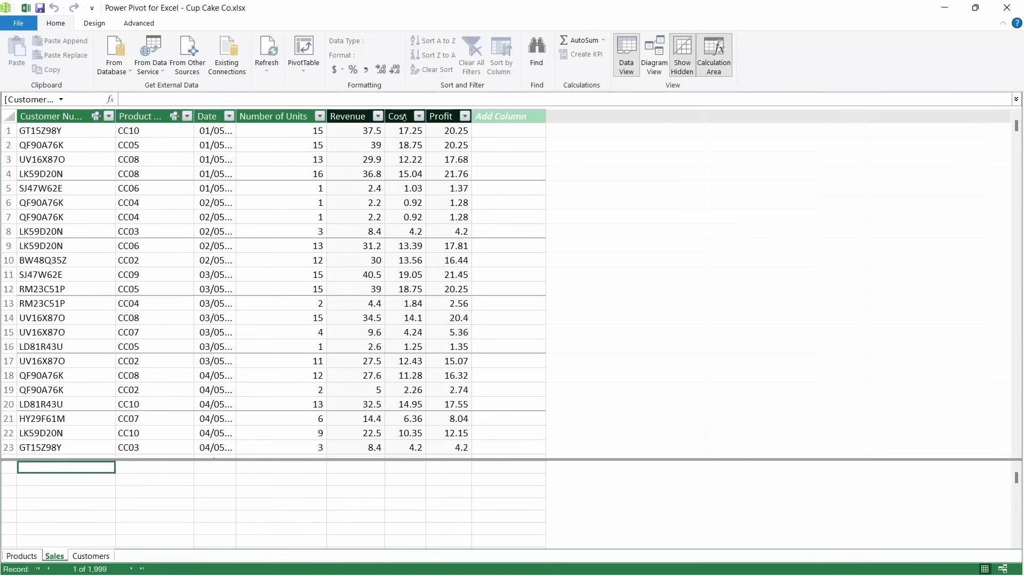
click(302, 67)
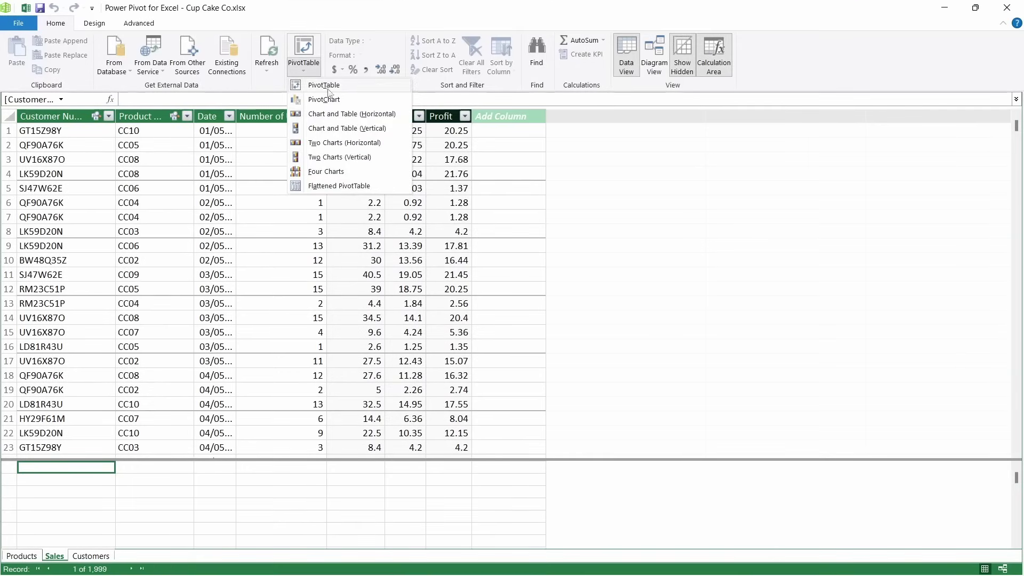
click(361, 90)
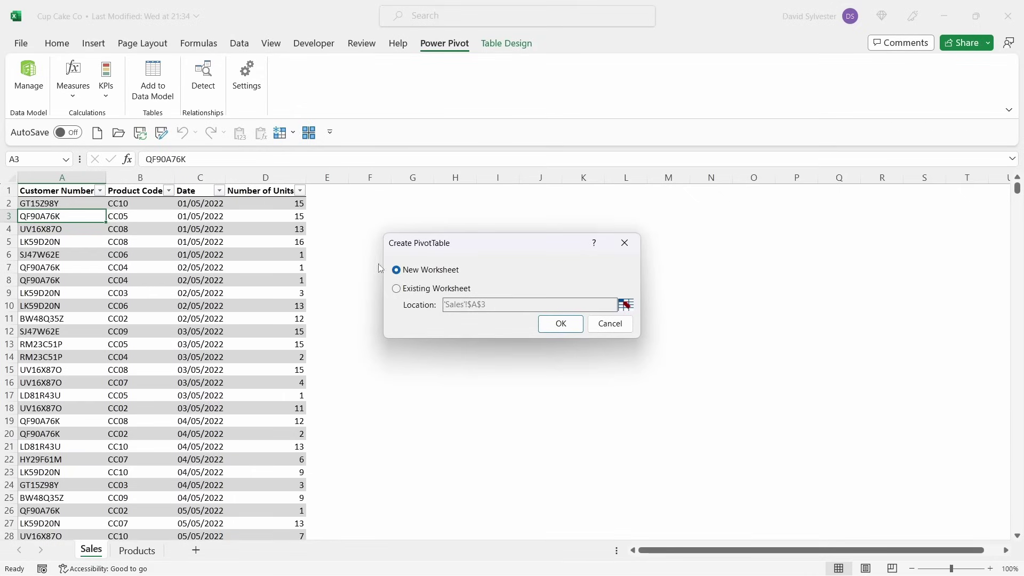
- Place the PivotTable on a new worksheet and enlarge the PivotTable Fields list
click(574, 327)
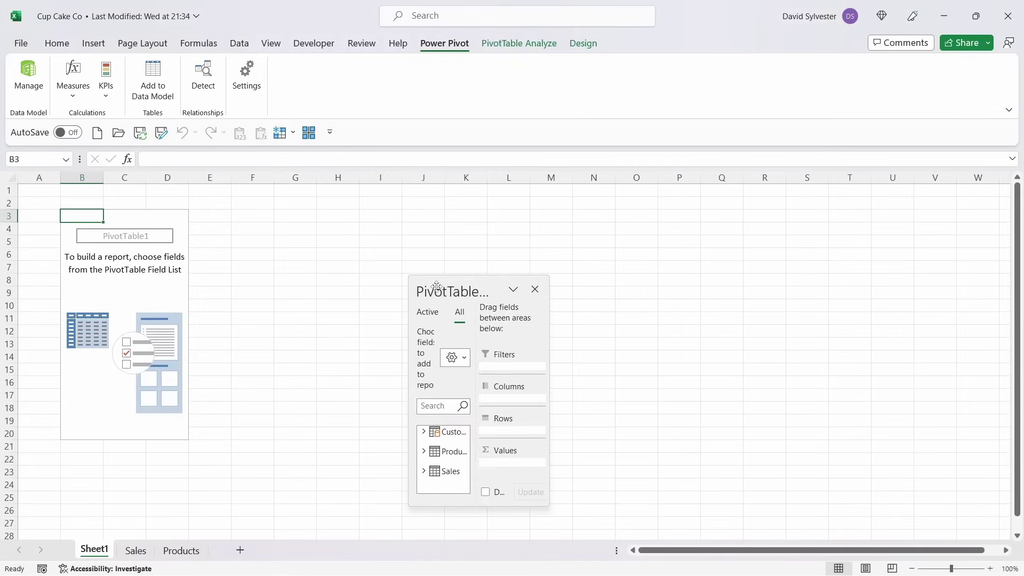
drag(437, 286, 231, 194)
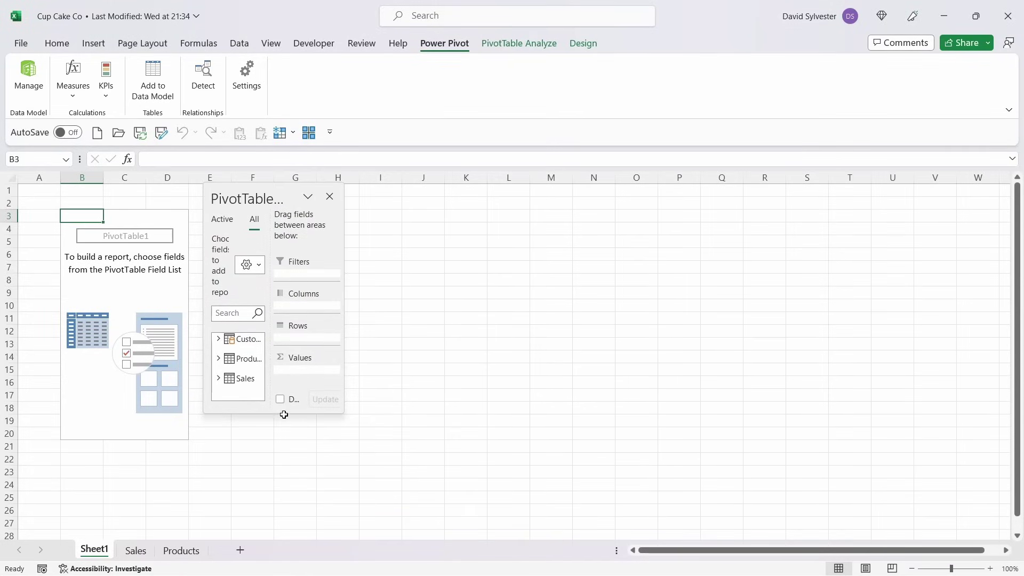
drag(339, 409, 465, 519)
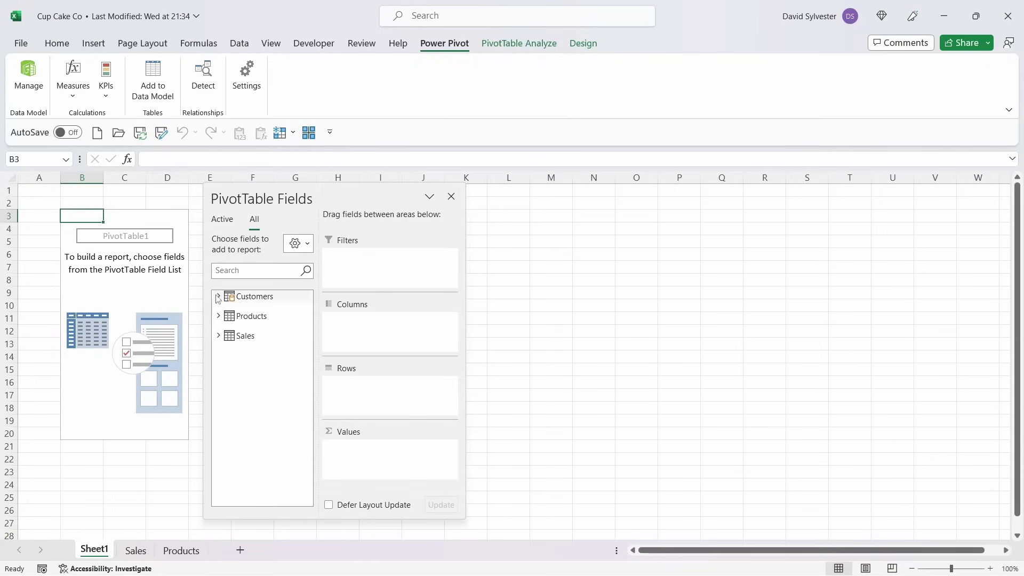
drag(260, 183, 260, 163)
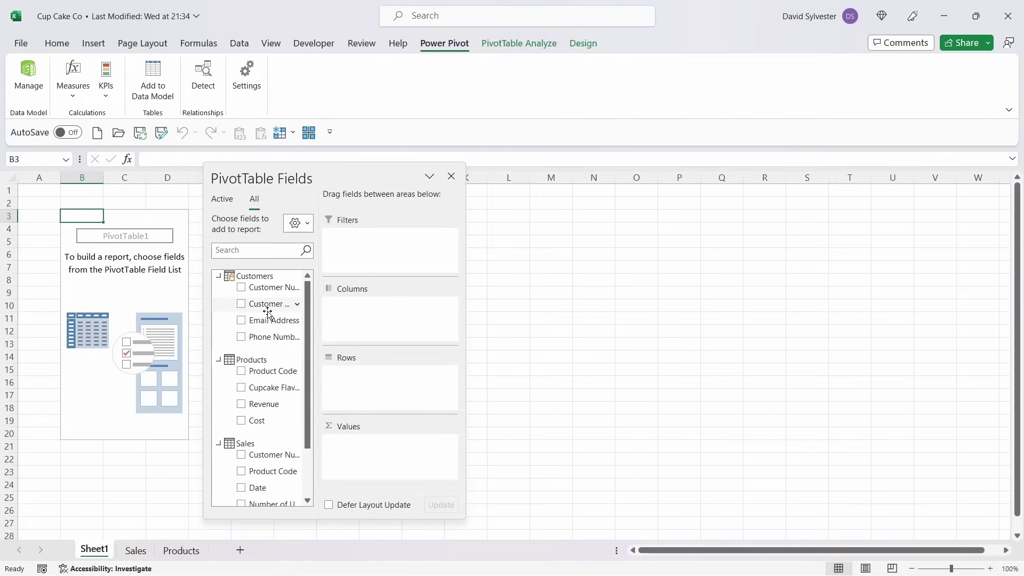
- Put Customer Name in rows, Profit in values and Cupcake Flavor in filters, then close the field list
drag(272, 308, 371, 383)
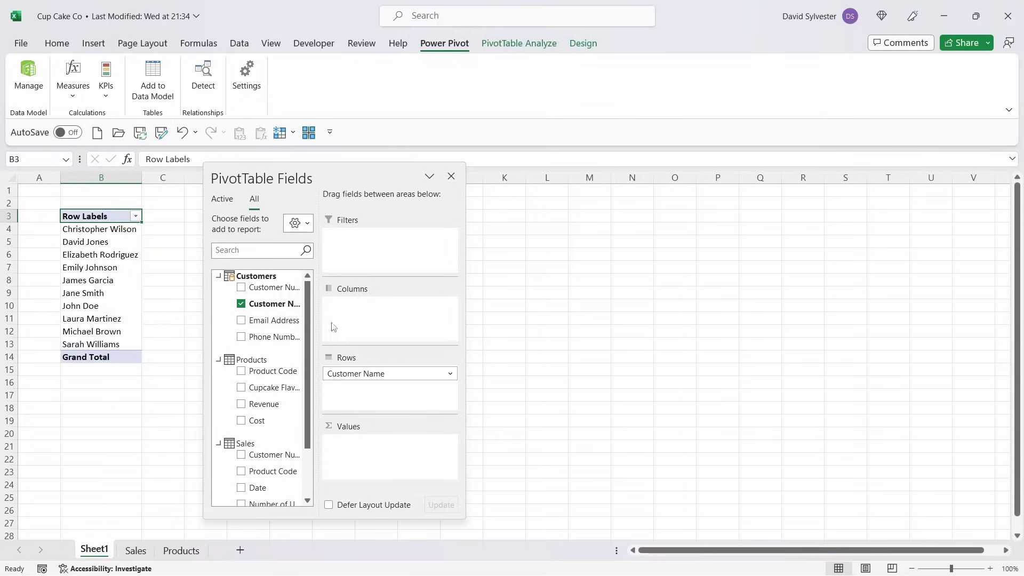
drag(321, 320, 341, 319)
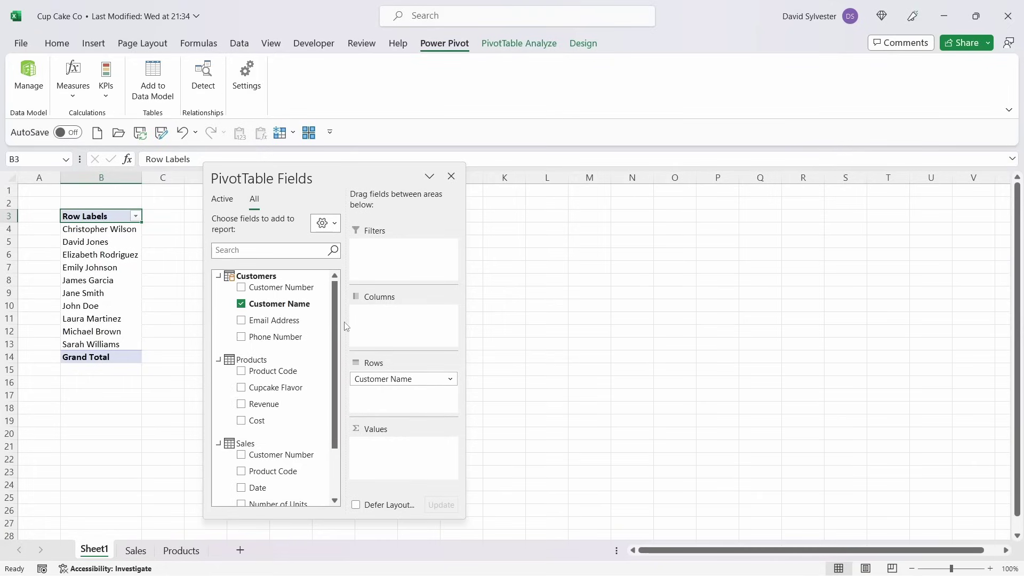
scroll(283, 458, down, 2)
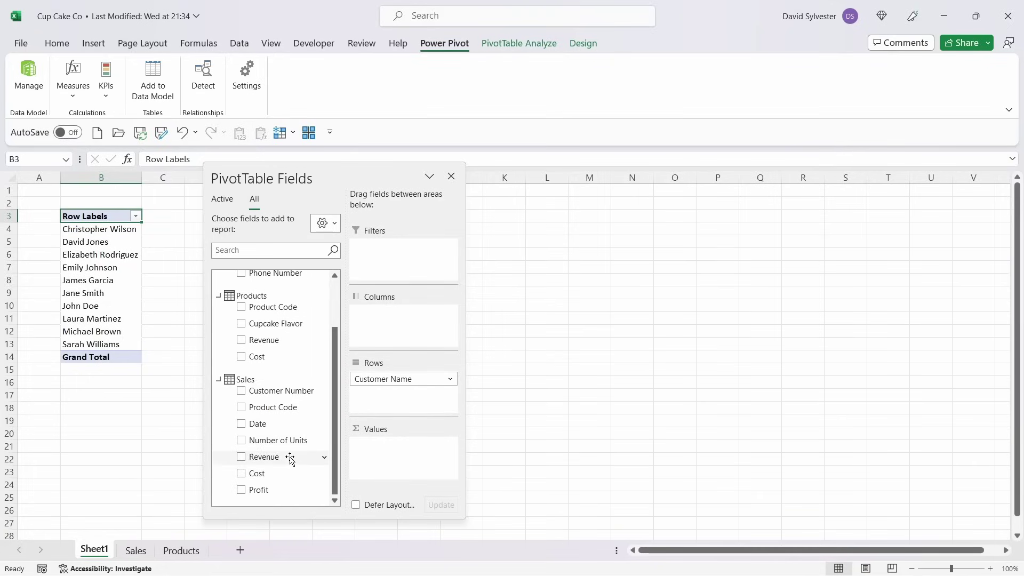
drag(276, 489, 392, 468)
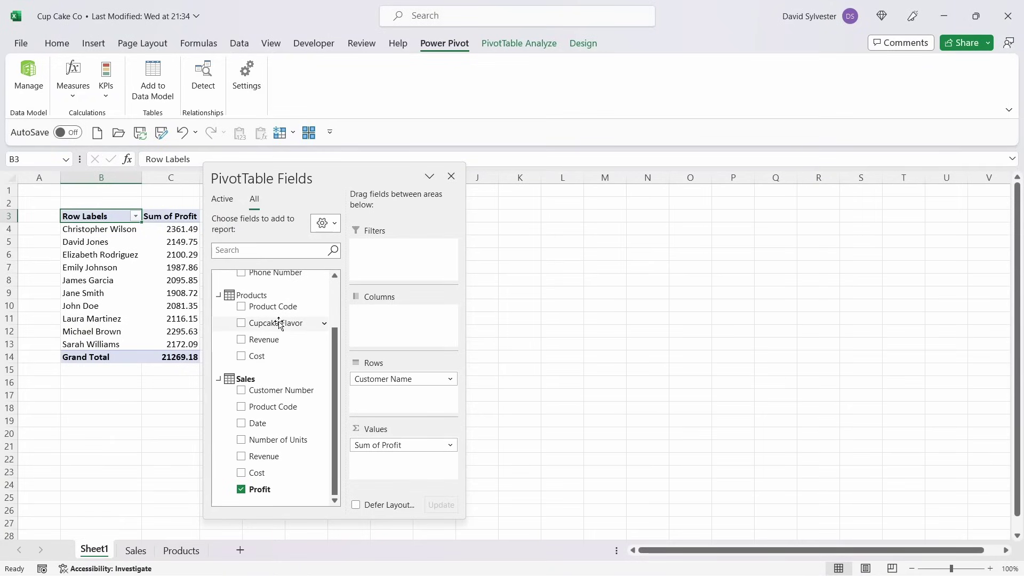
drag(275, 323, 394, 271)
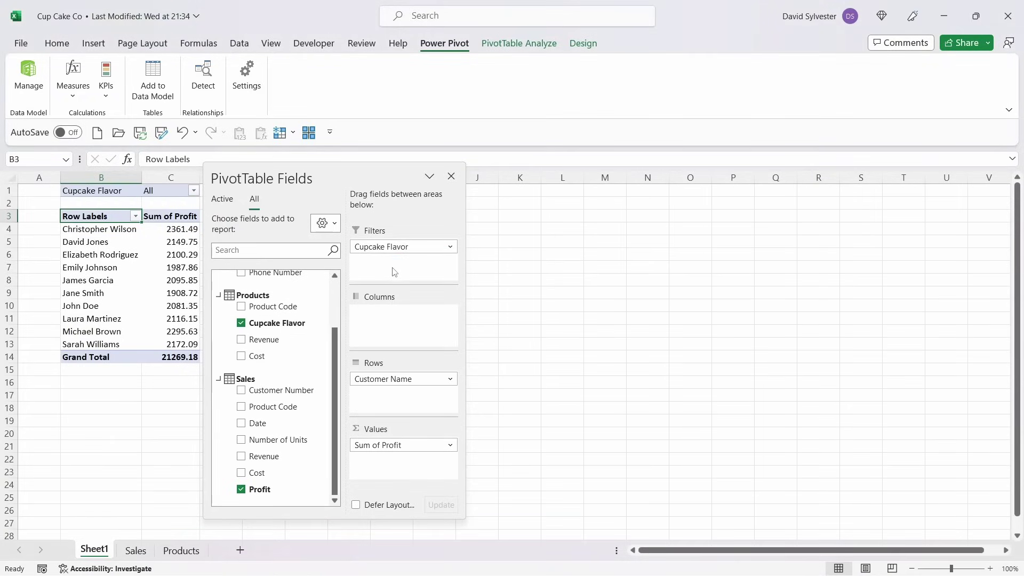
click(451, 177)
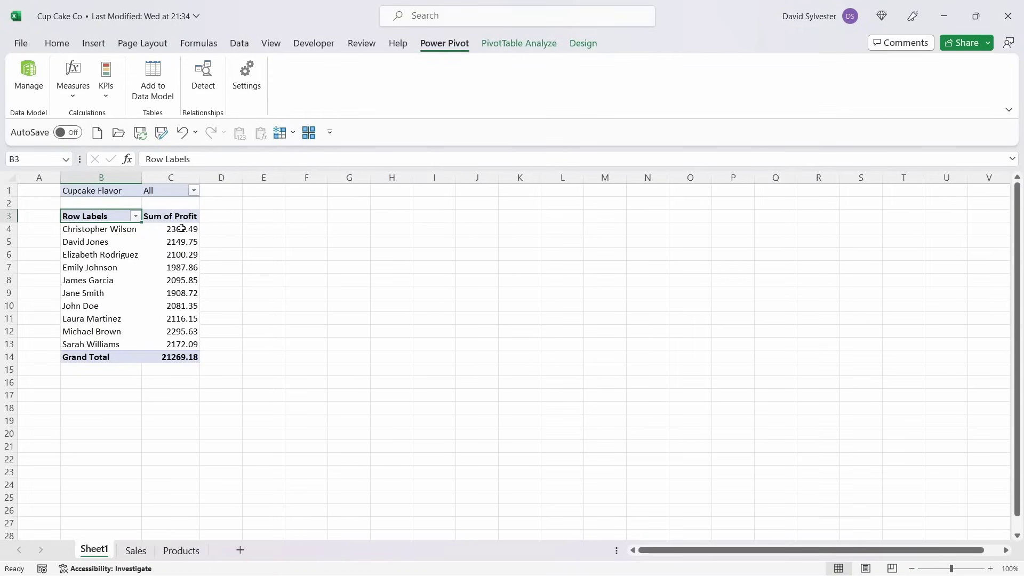
drag(181, 228, 182, 359)
- Give the Sum of Profit values Comma Style, then filter Cupcake Flavor to Blueberry Bliss
click(55, 45)
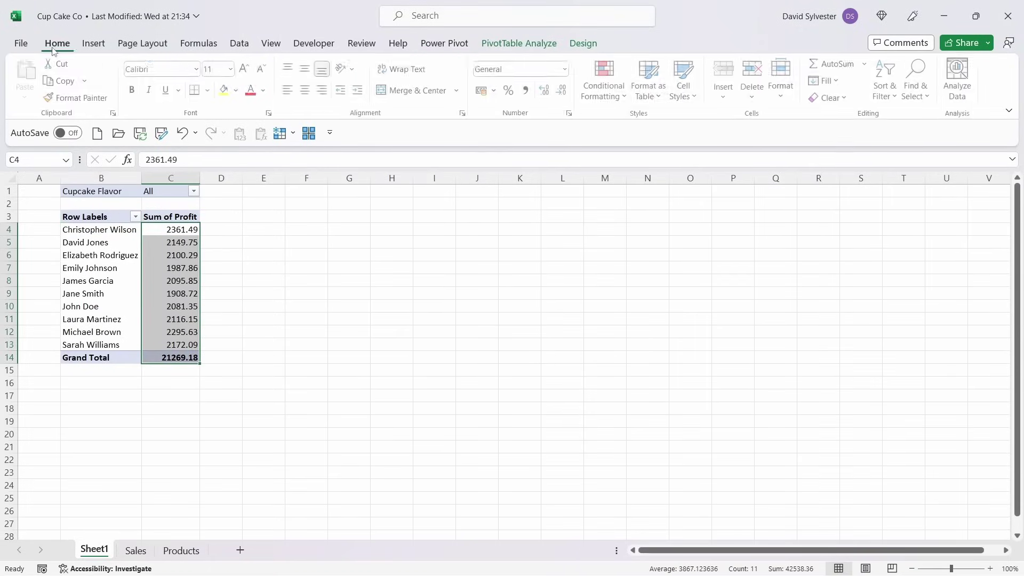
click(527, 91)
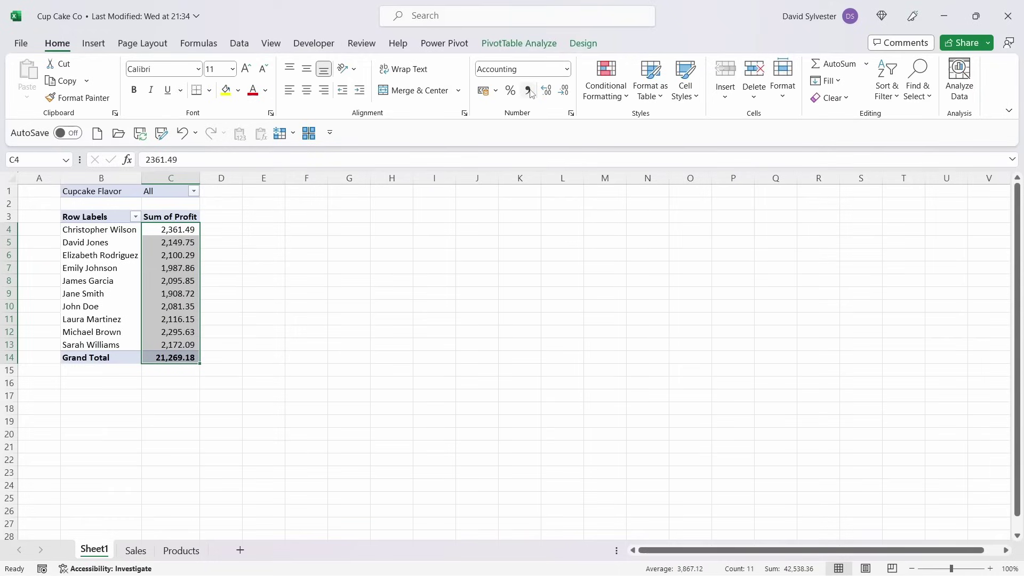
click(193, 192)
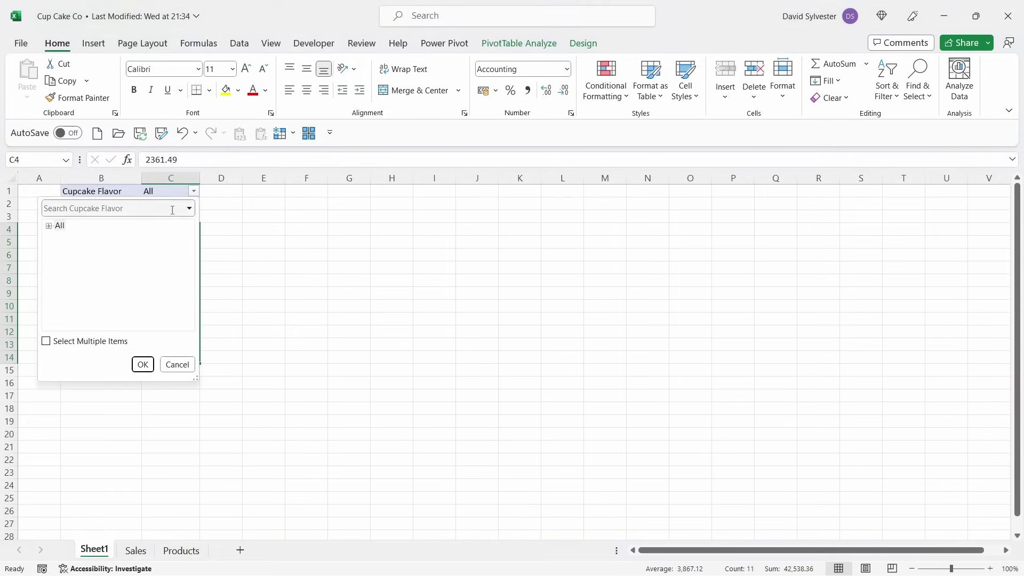
click(49, 225)
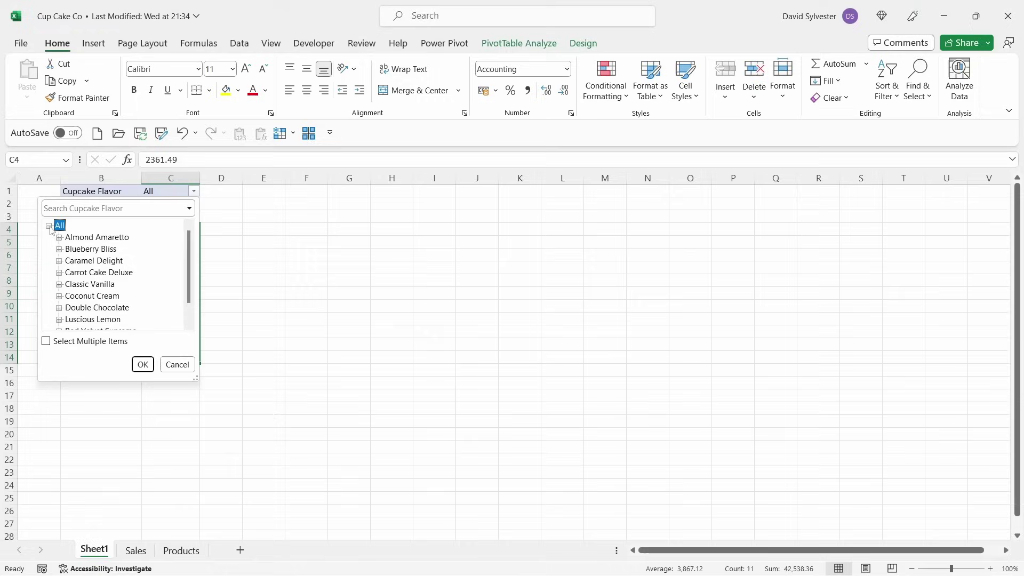
click(85, 249)
click(142, 364)
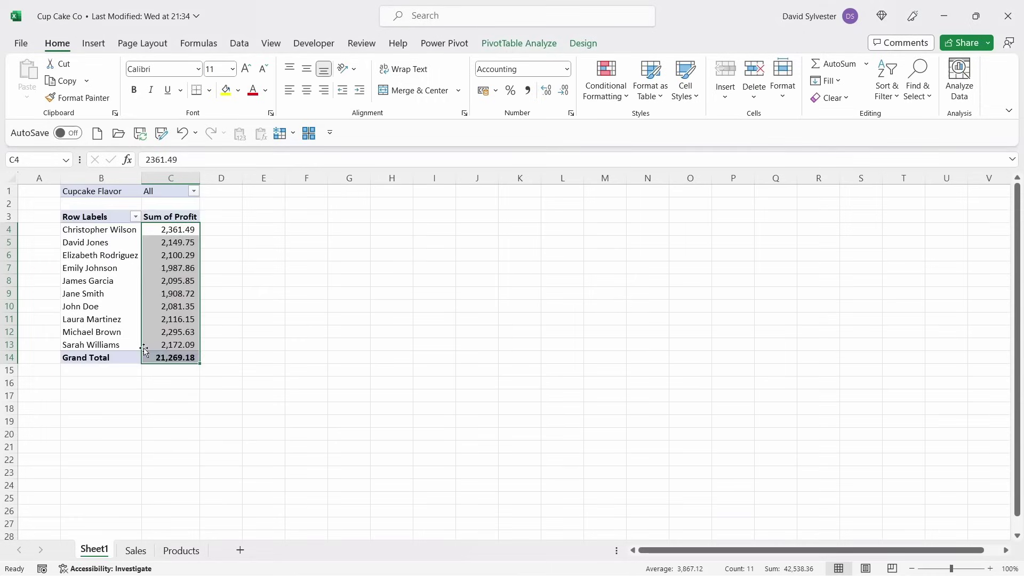
- Switch the flavour filter to Coconut Cream, then undo back to All (21,269.18)
click(299, 300)
click(208, 192)
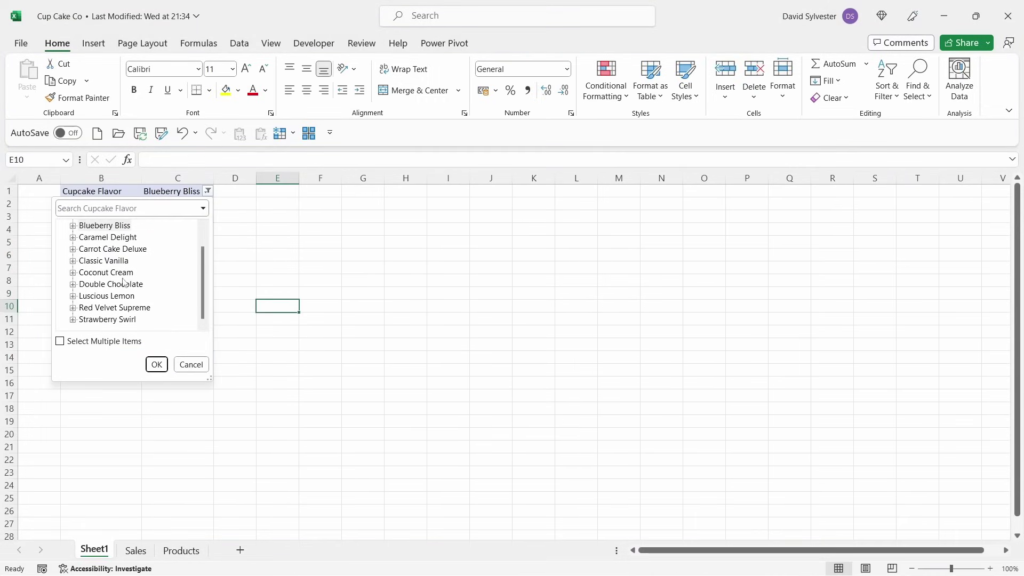
click(107, 273)
click(156, 365)
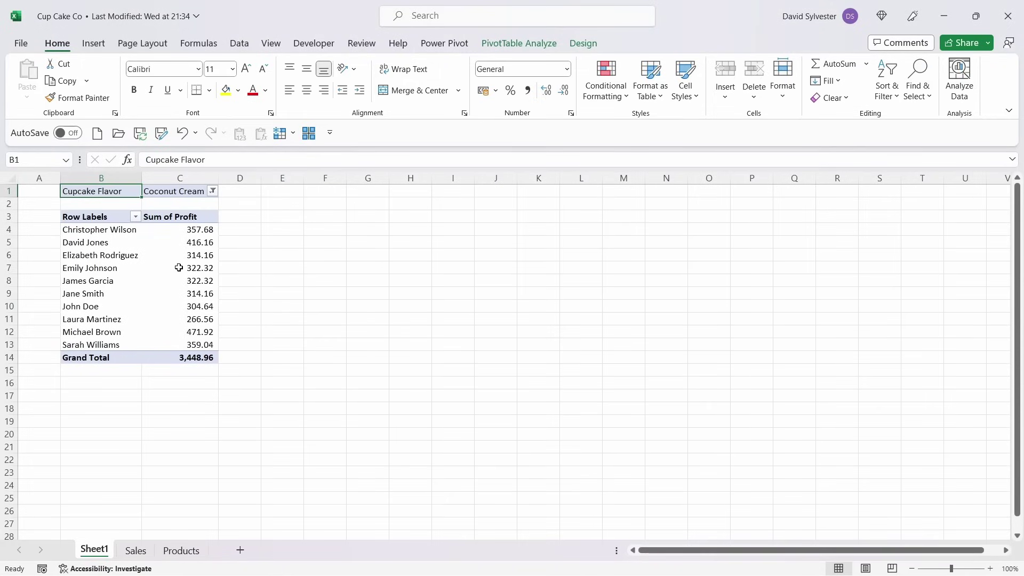
mouse_move(178, 268)
key(ctrl+z)
click(277, 217)
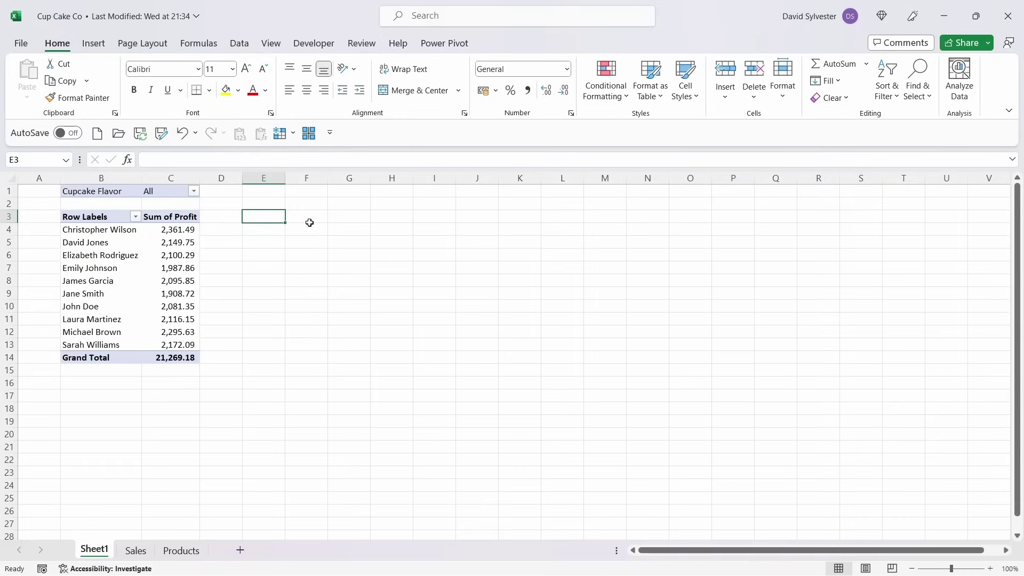
- Load the Sales sheet's table into Power Query Editor using From Table/Range
click(136, 554)
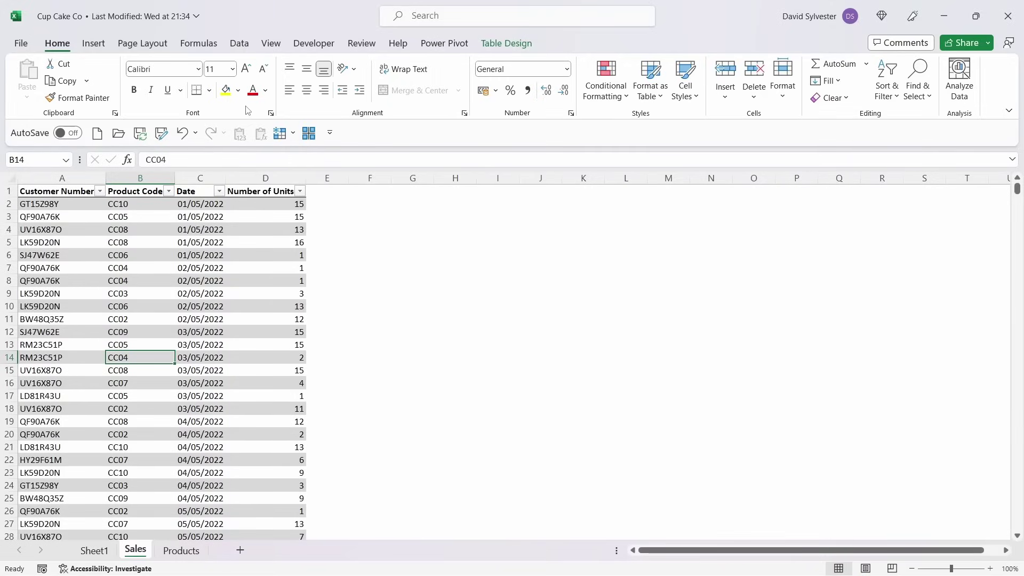
click(248, 46)
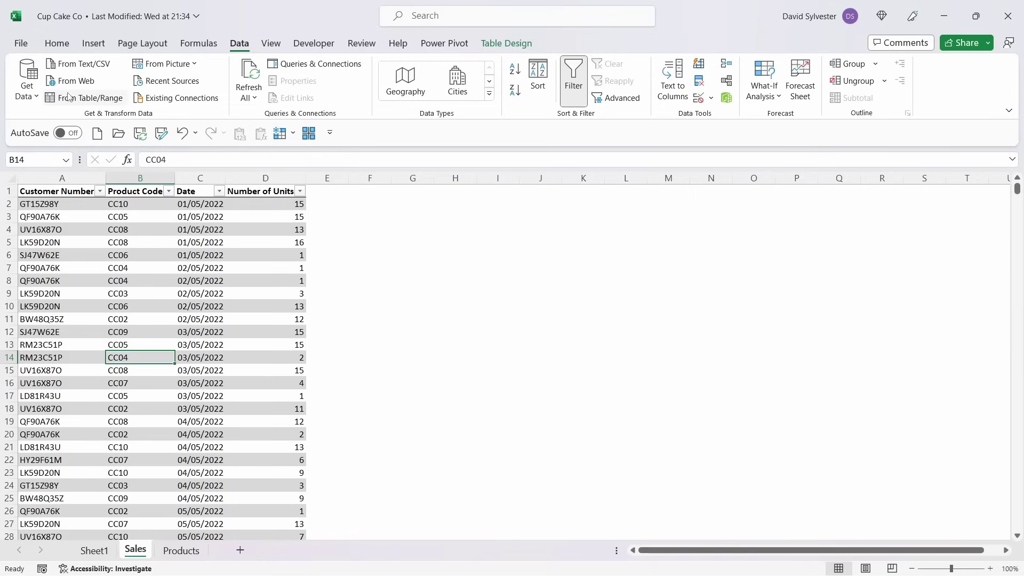
click(109, 101)
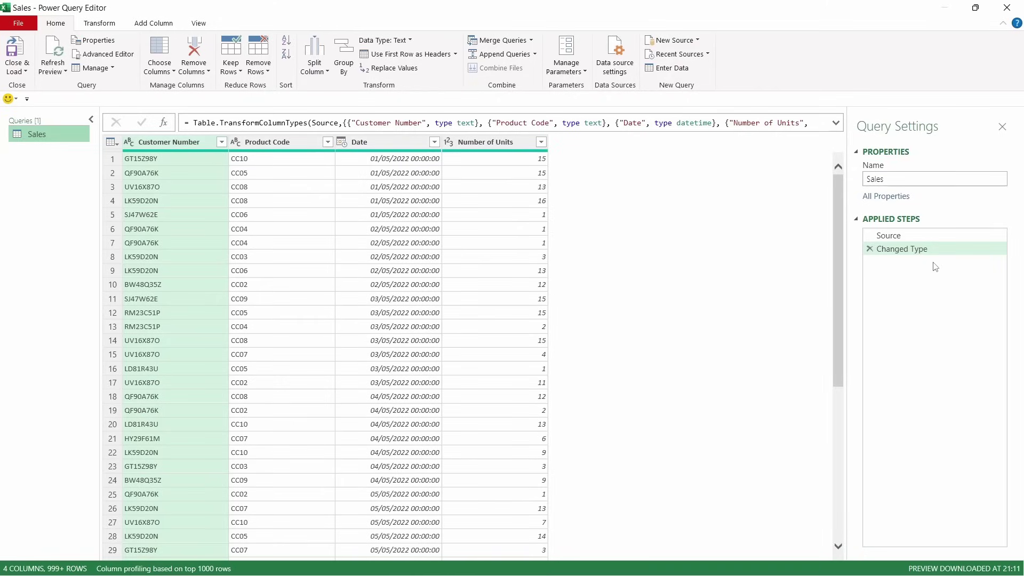
- Change the Date column to the Date type, replacing the existing Changed Type step
click(925, 237)
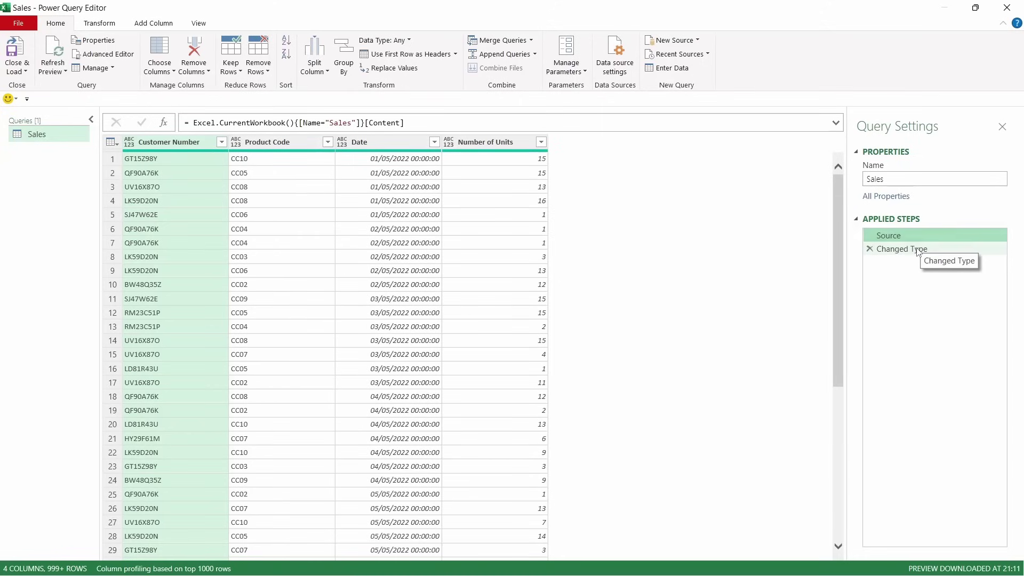
click(919, 251)
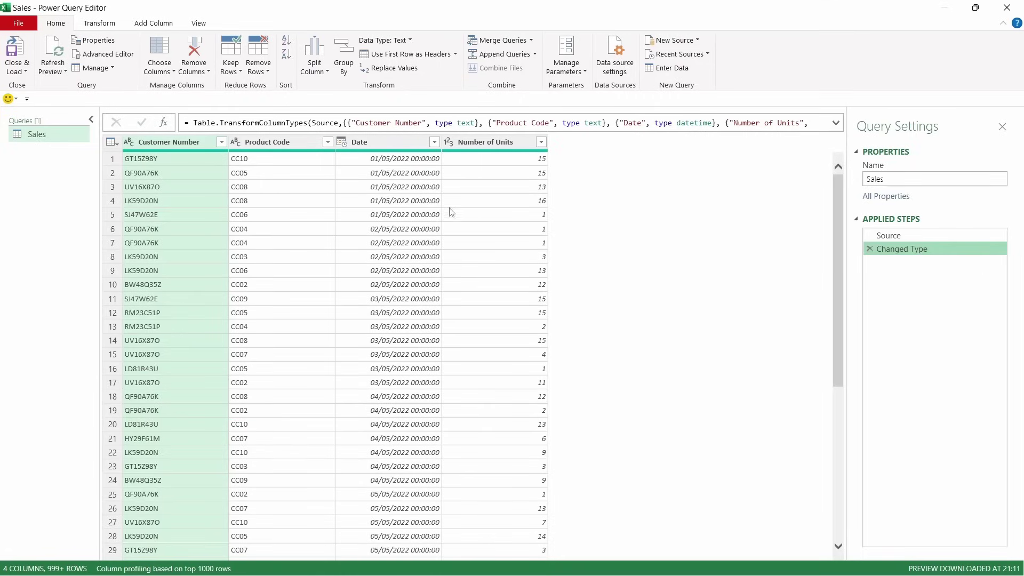
click(342, 142)
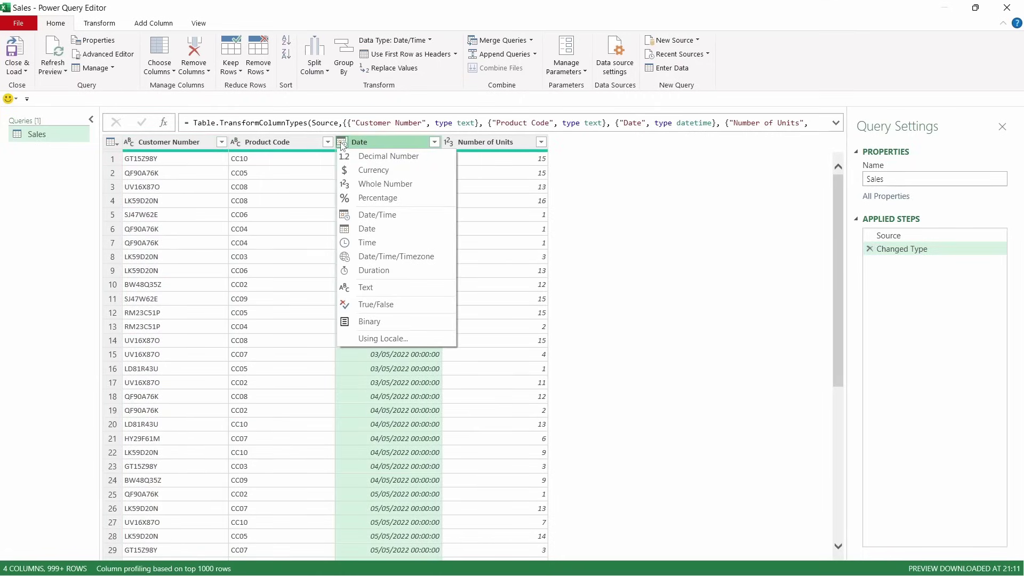
click(412, 232)
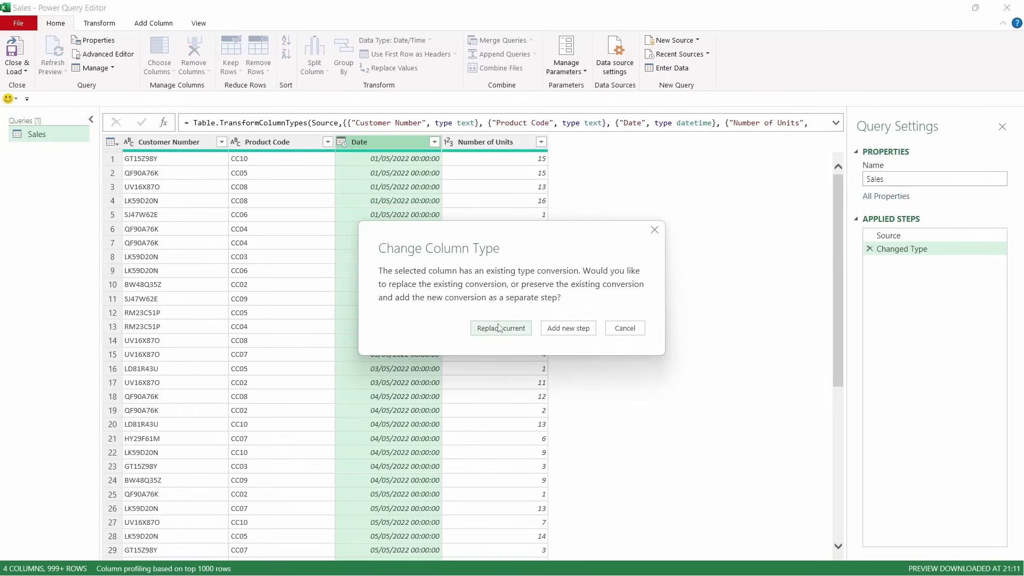
click(502, 329)
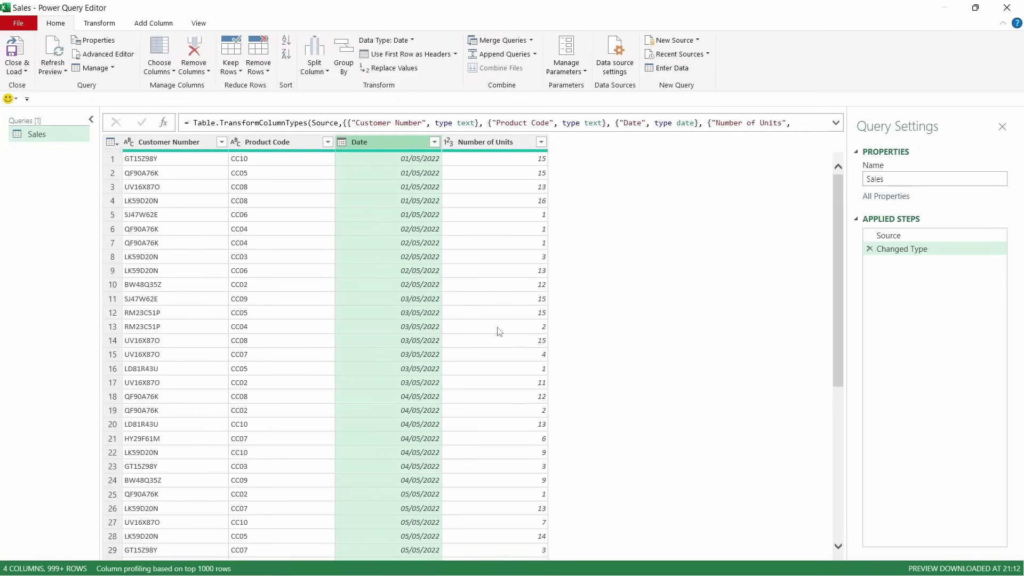
- Duplicate the Sales query and rename the copy Products
right_click(40, 134)
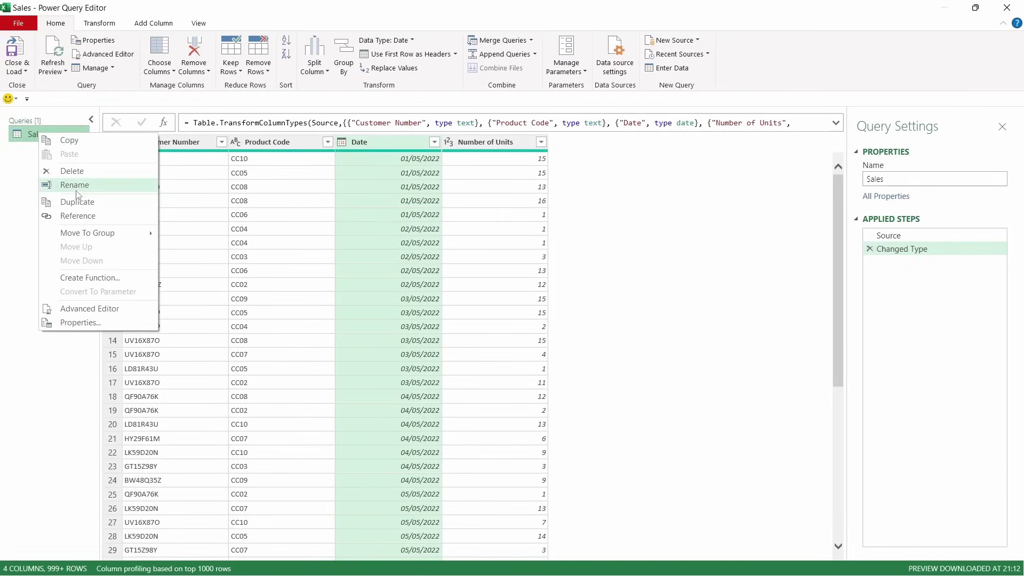
click(108, 206)
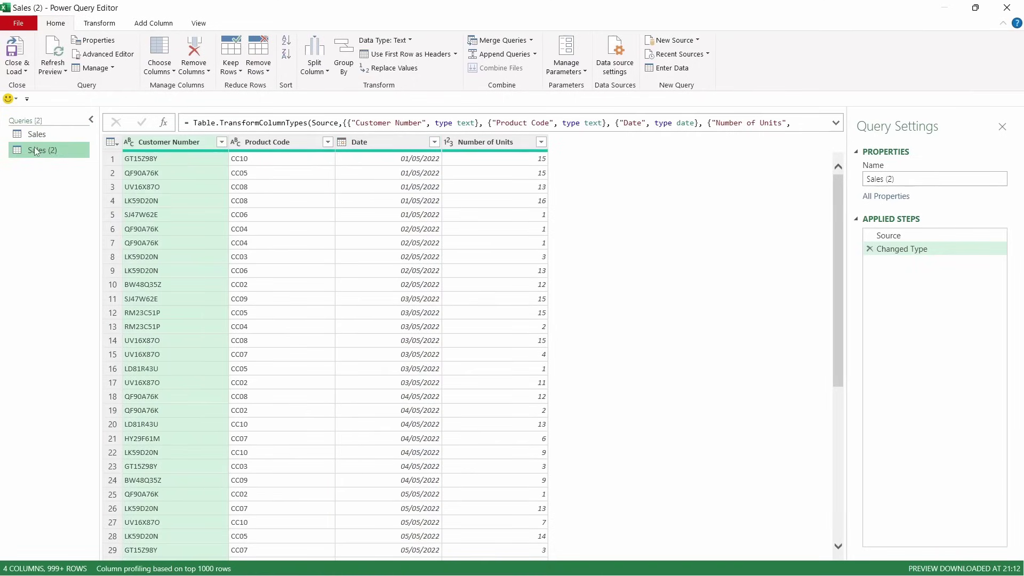
double_click(35, 150)
text(Products)
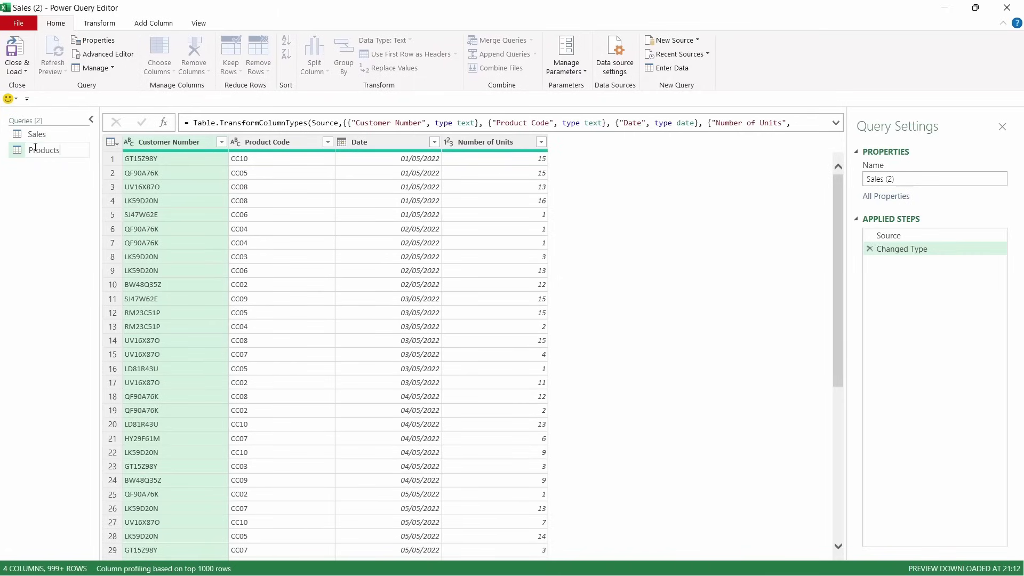
key(Return)
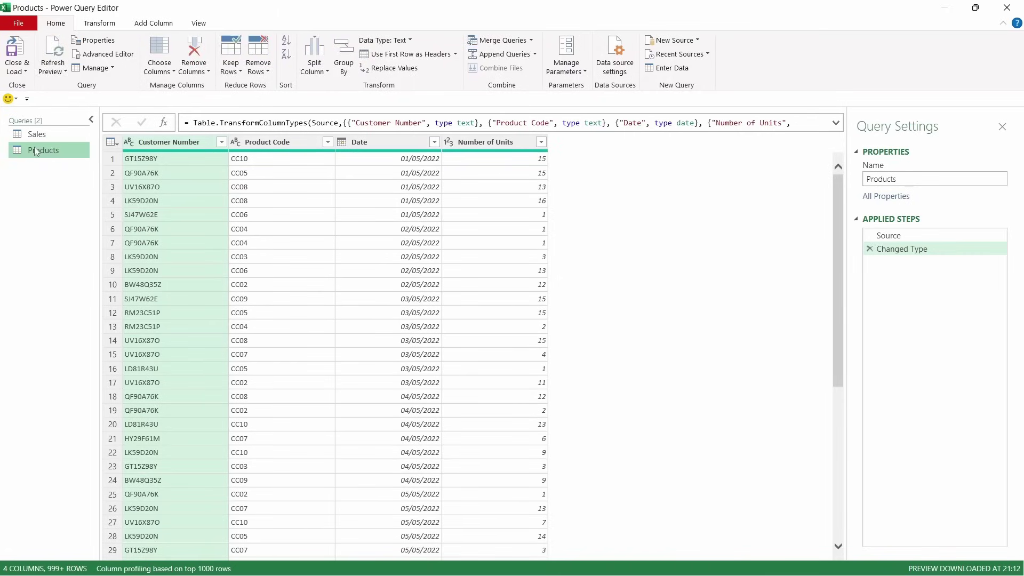
- Delete the Changed Type step and change the Source formula's Sales to Products
click(870, 249)
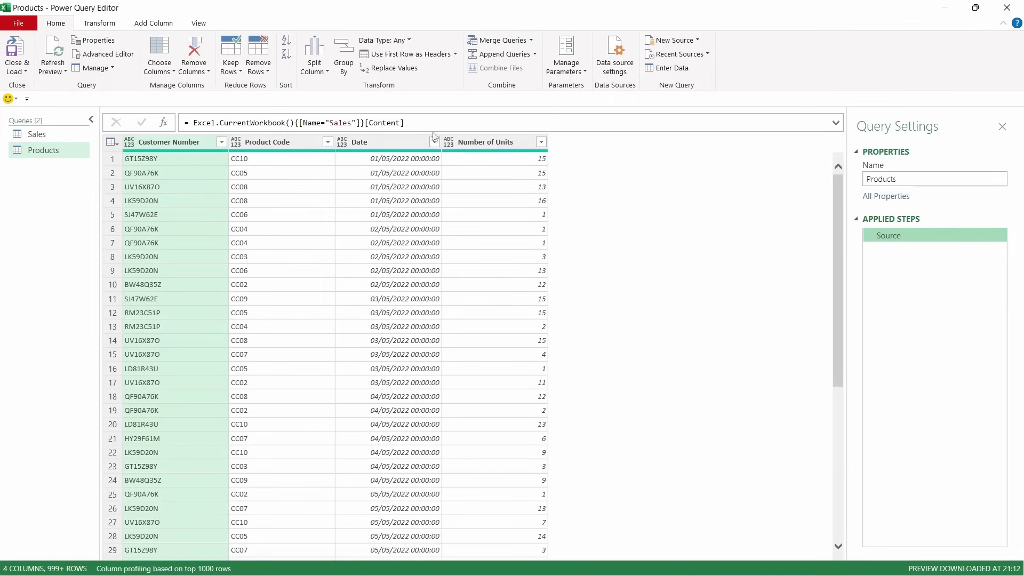
double_click(335, 123)
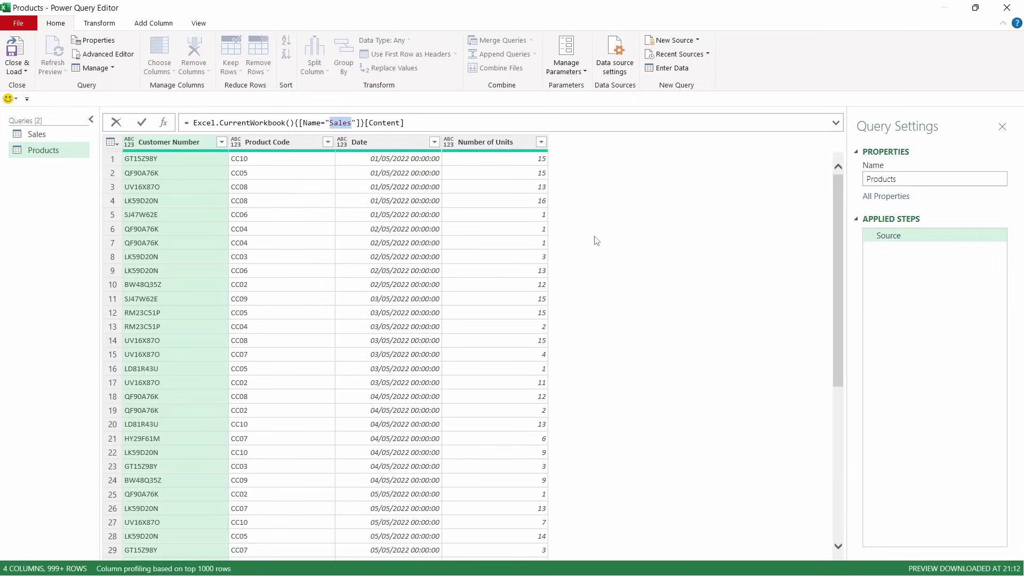
text(Products)
key(Return)
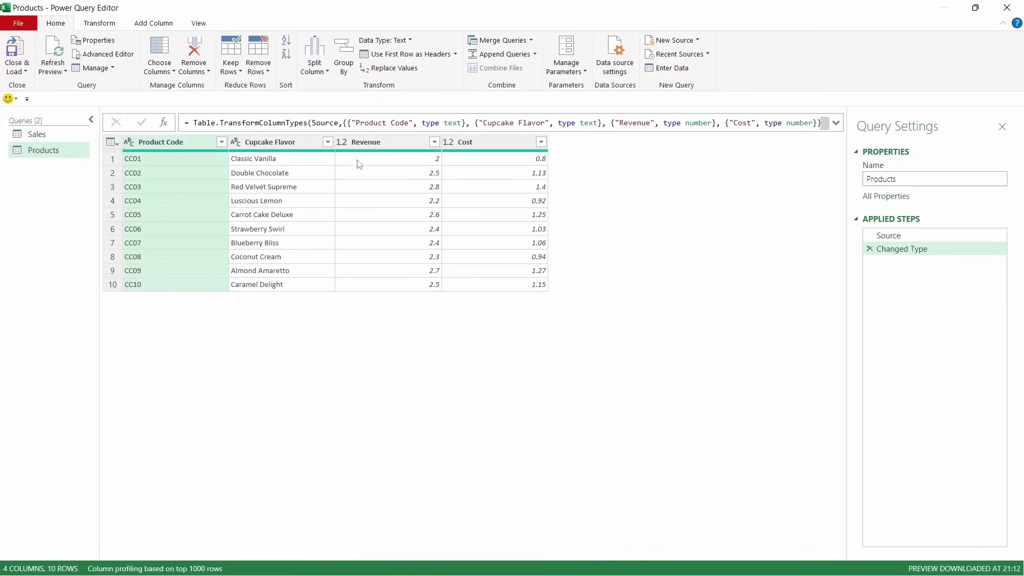
- Set the Revenue and Cost columns to Currency, replacing the current type step
click(379, 143)
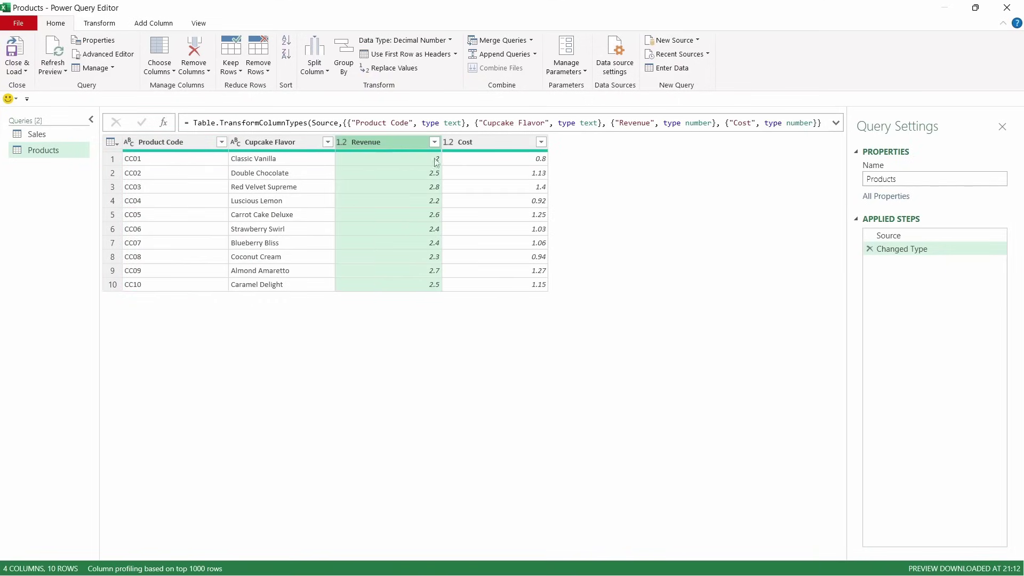
ctrl+click(511, 143)
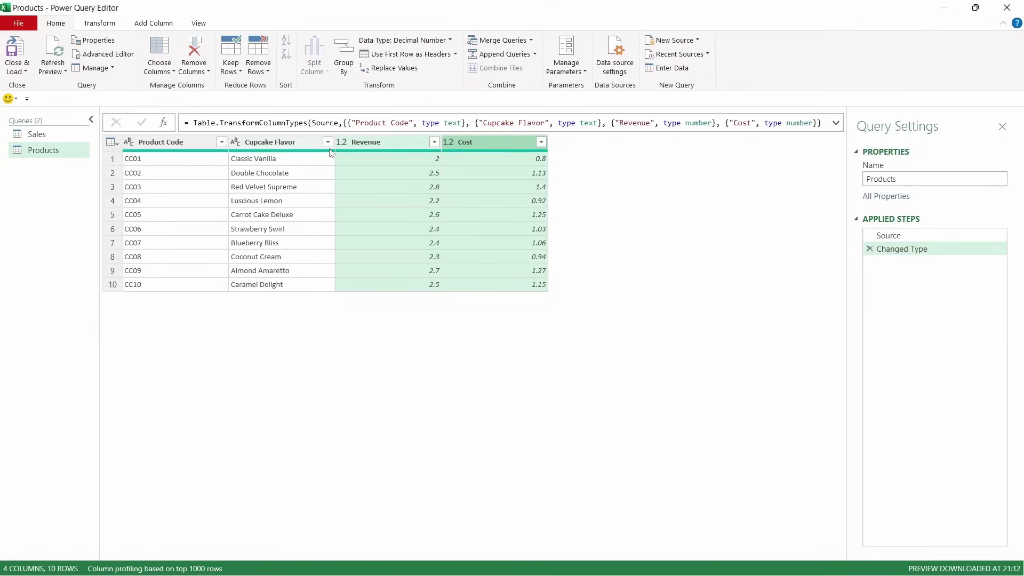
click(96, 24)
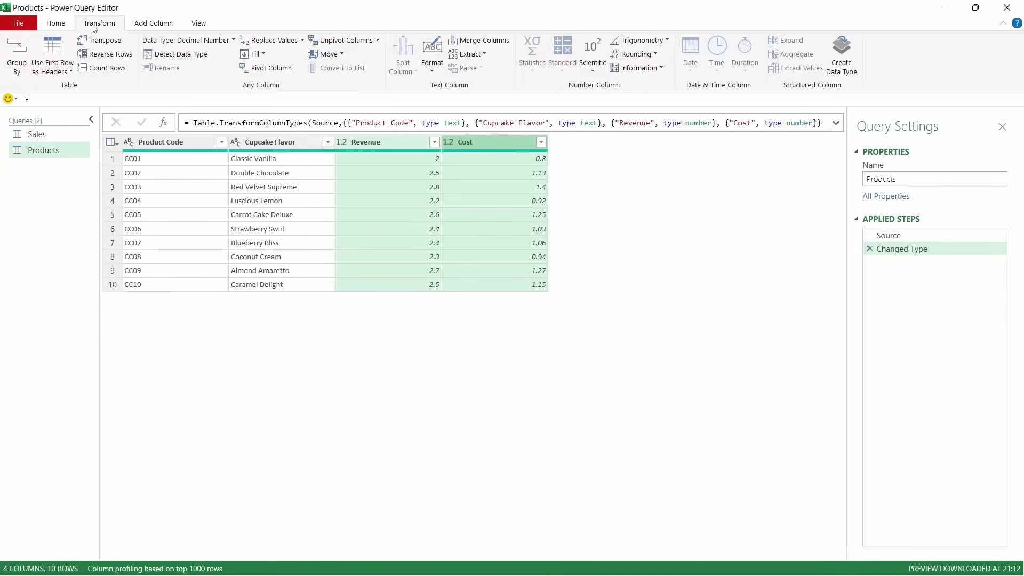
click(233, 41)
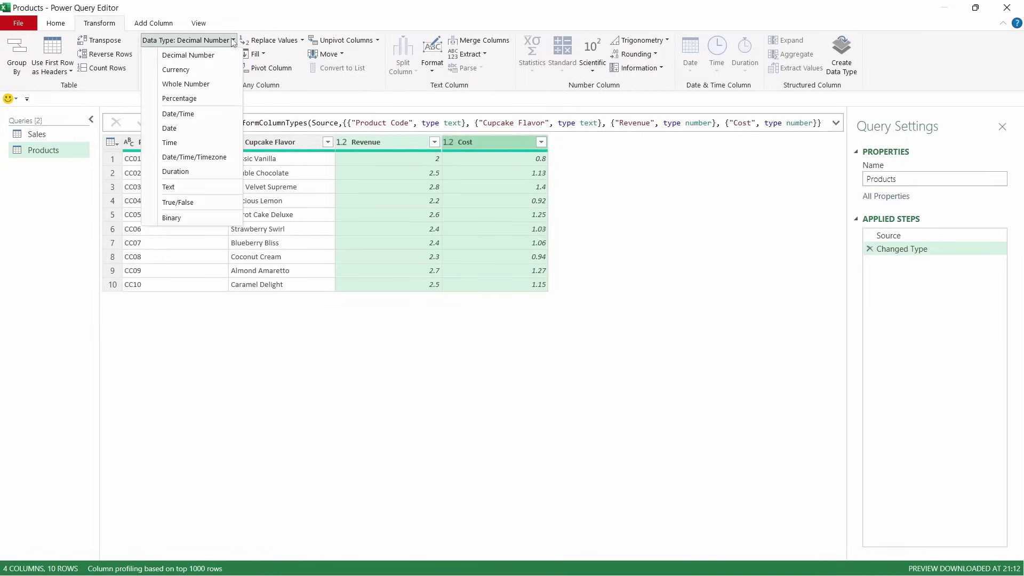
click(224, 71)
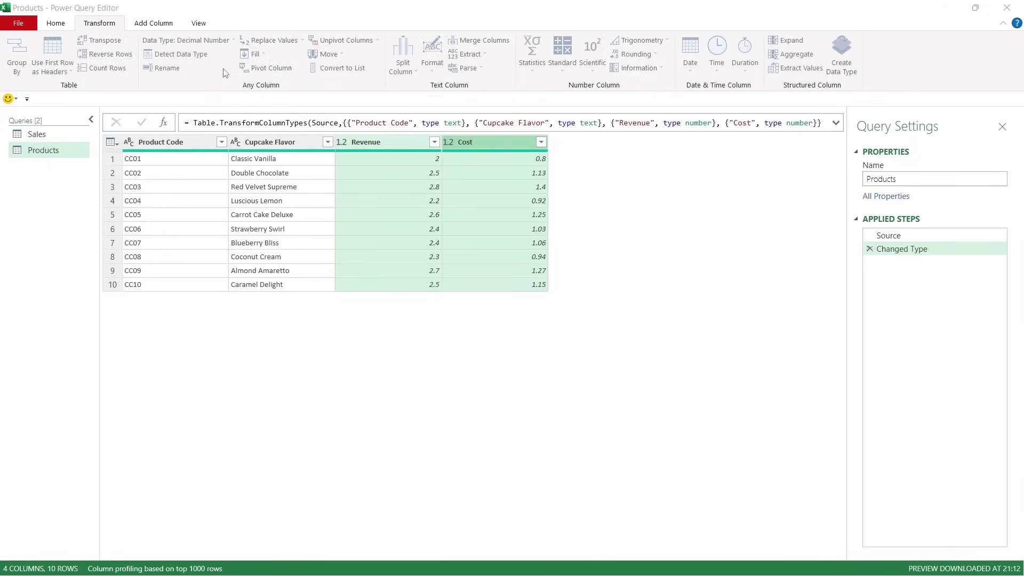
click(499, 327)
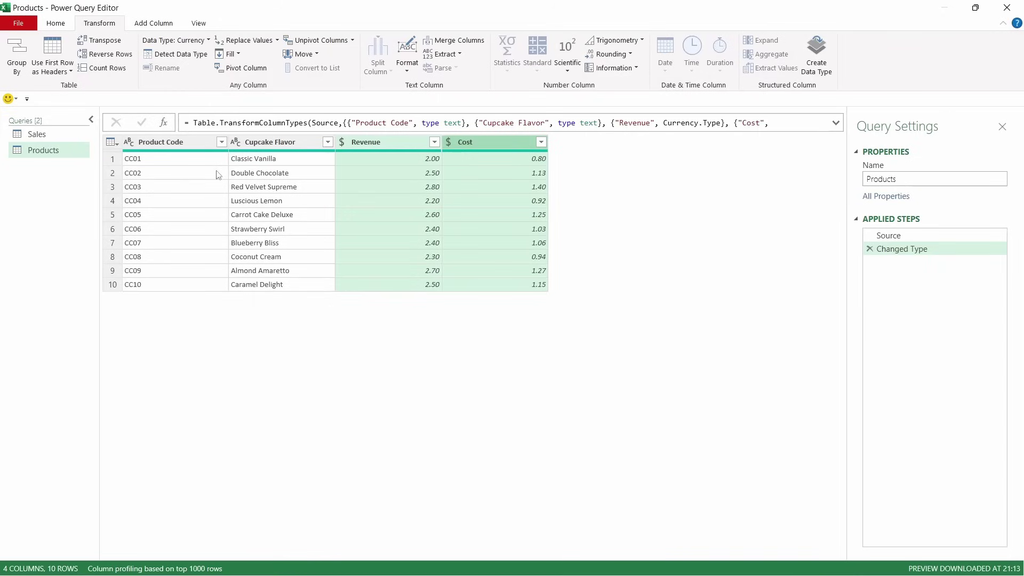
click(58, 27)
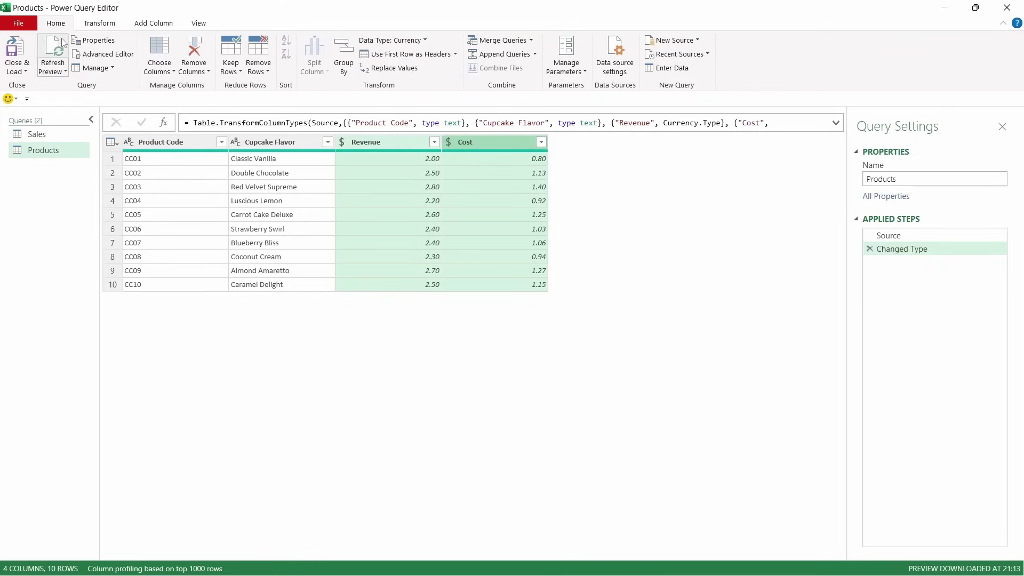
- Import the Customers1 table from the Customers workbook and rename the query Customers
click(693, 40)
mouse_move(698, 54)
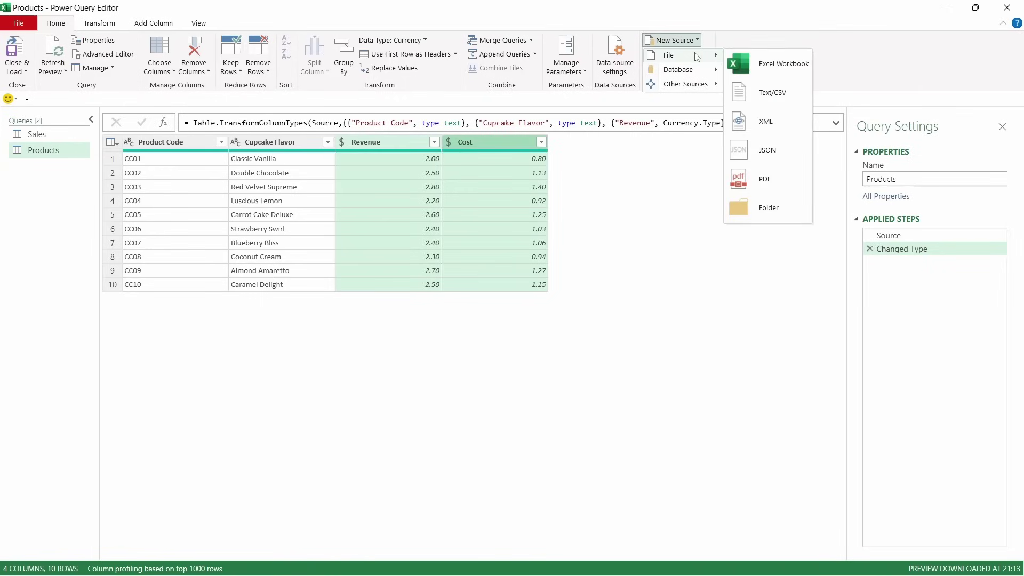
click(766, 66)
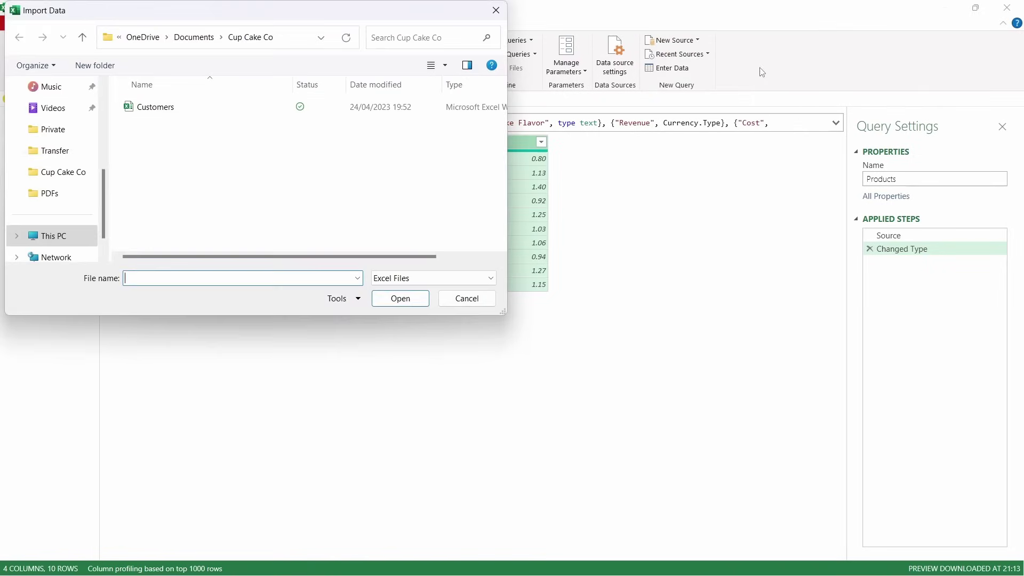
click(189, 107)
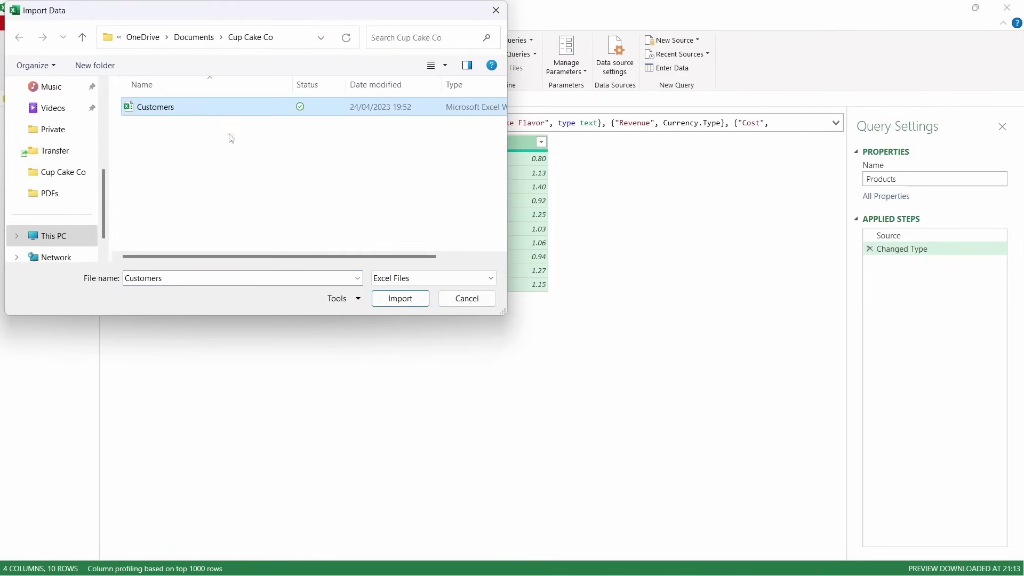
click(401, 298)
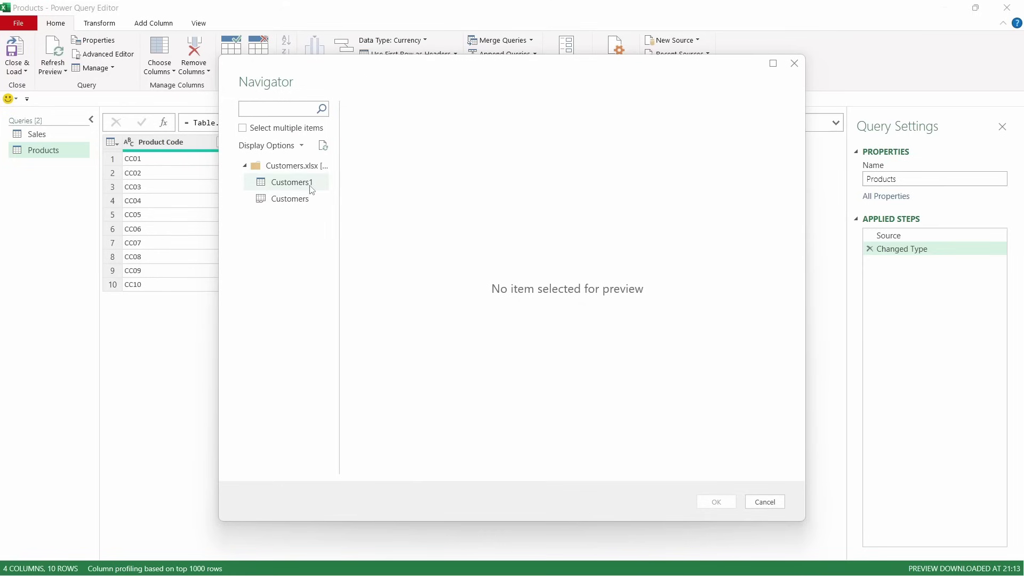
click(309, 200)
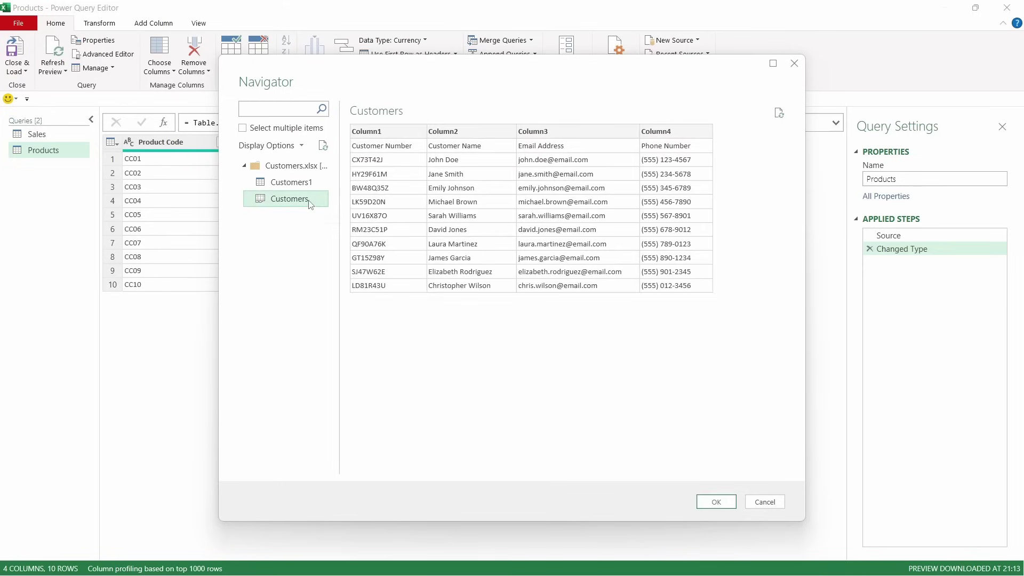
click(320, 184)
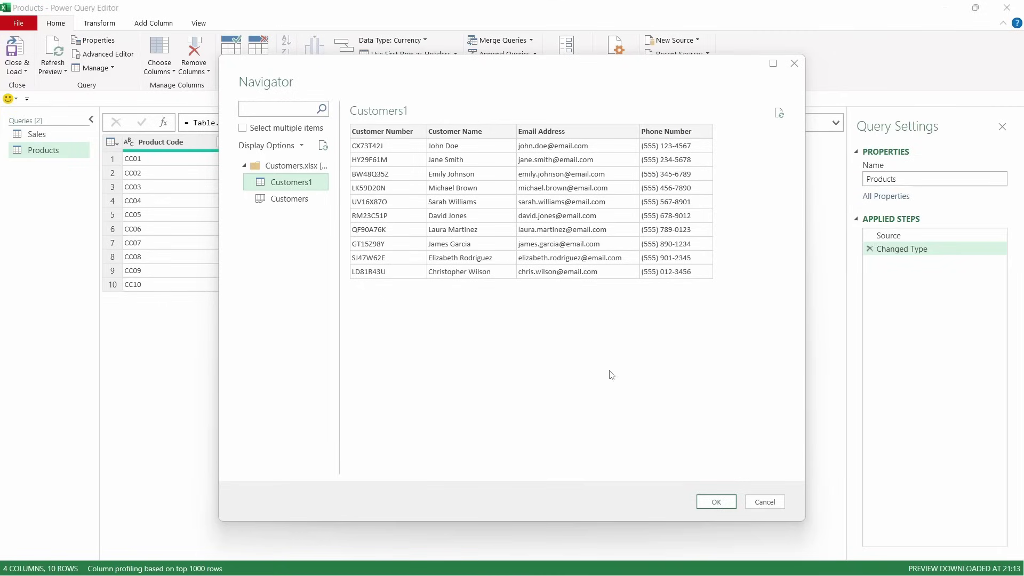
click(717, 501)
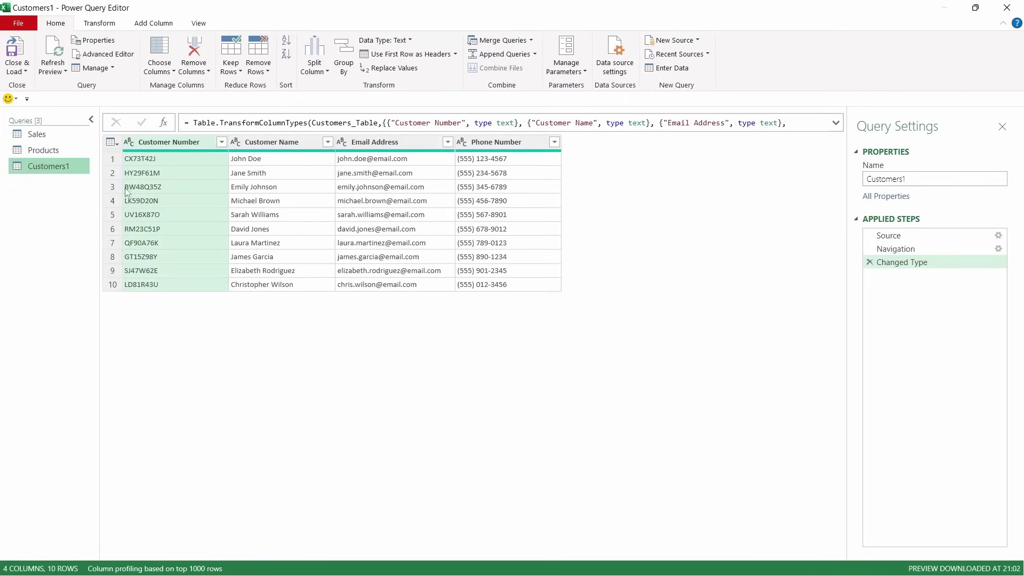
double_click(58, 166)
key(Return)
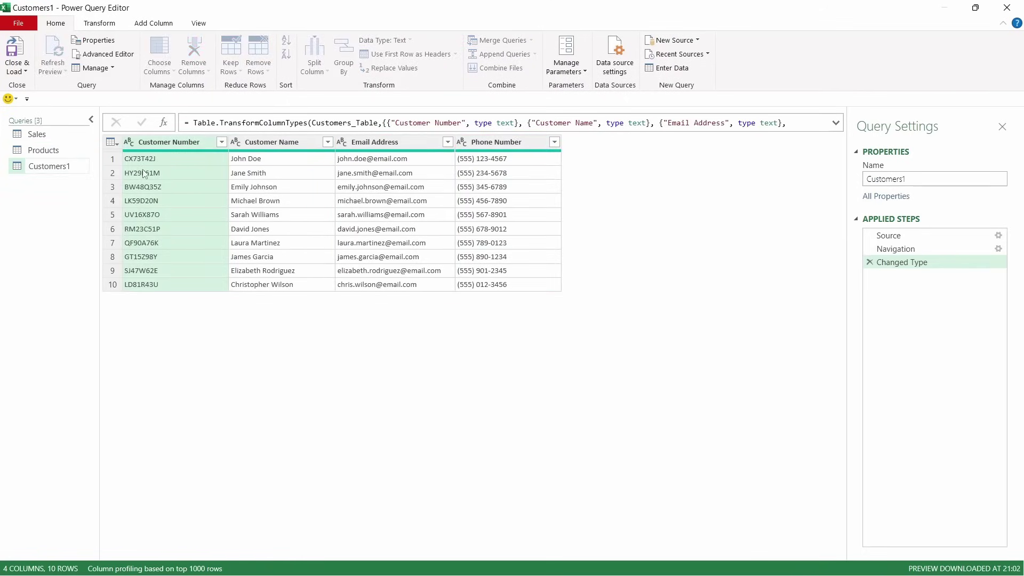
key(Return)
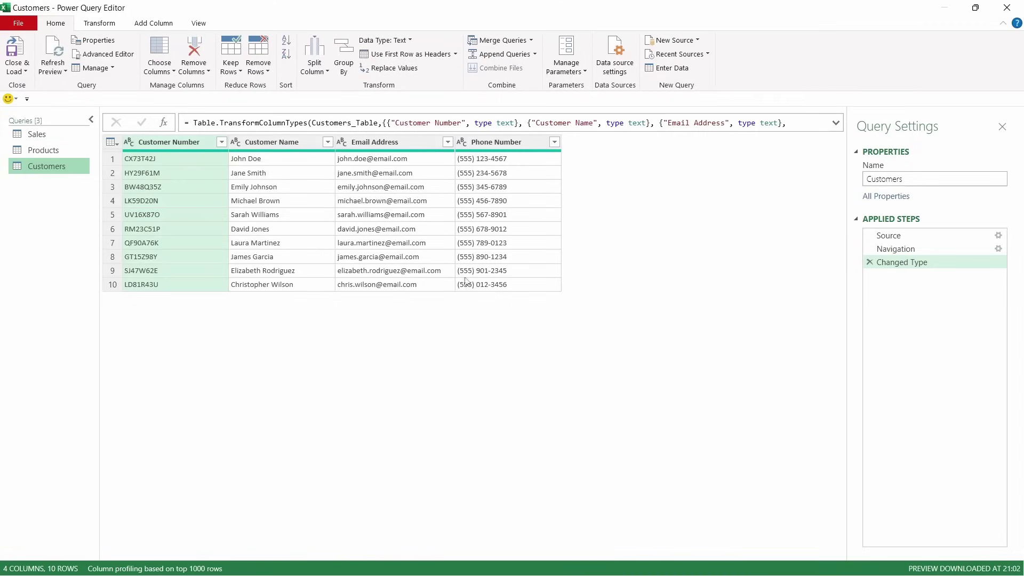
click(935, 239)
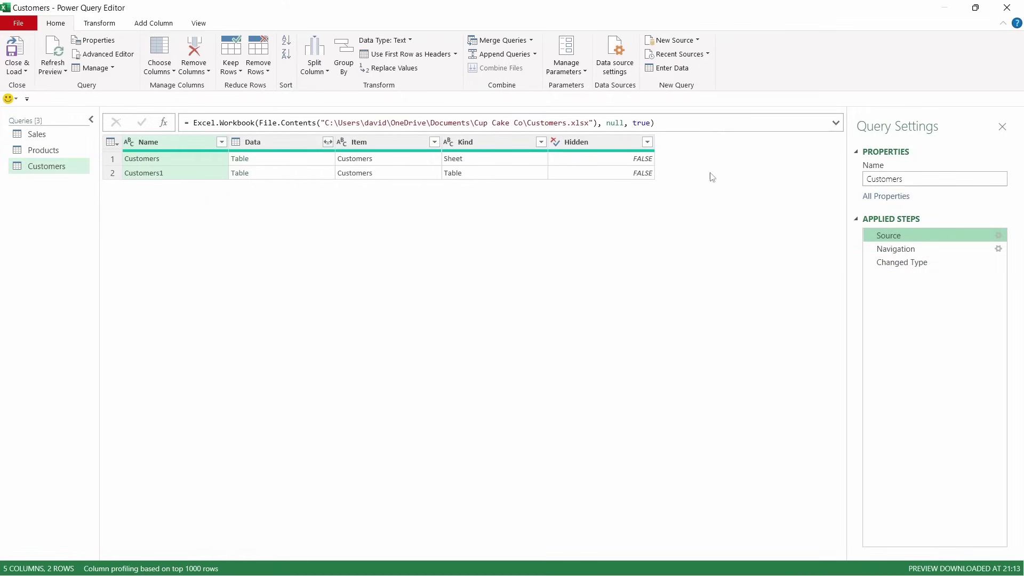
click(907, 249)
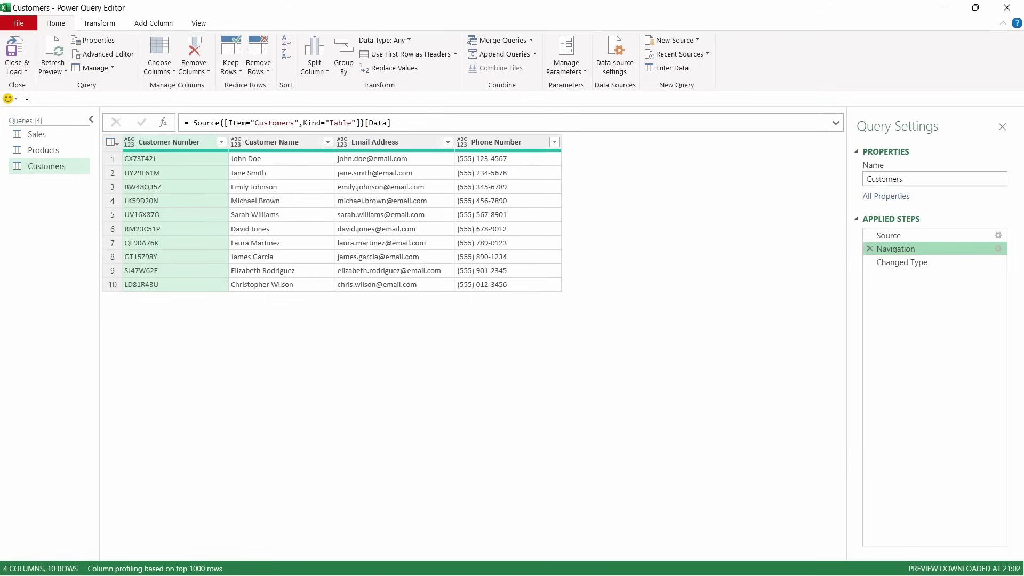
click(922, 263)
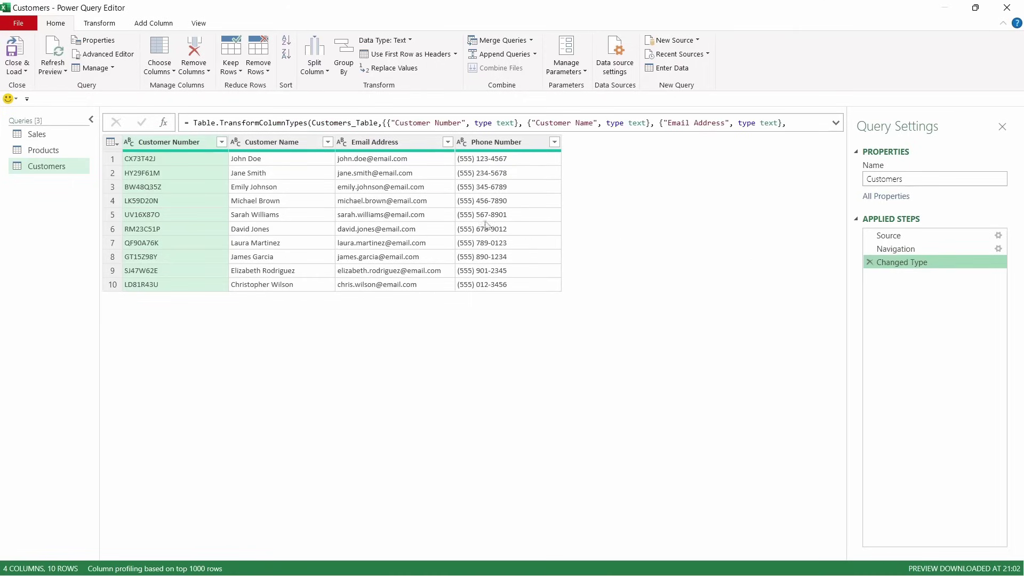
click(36, 138)
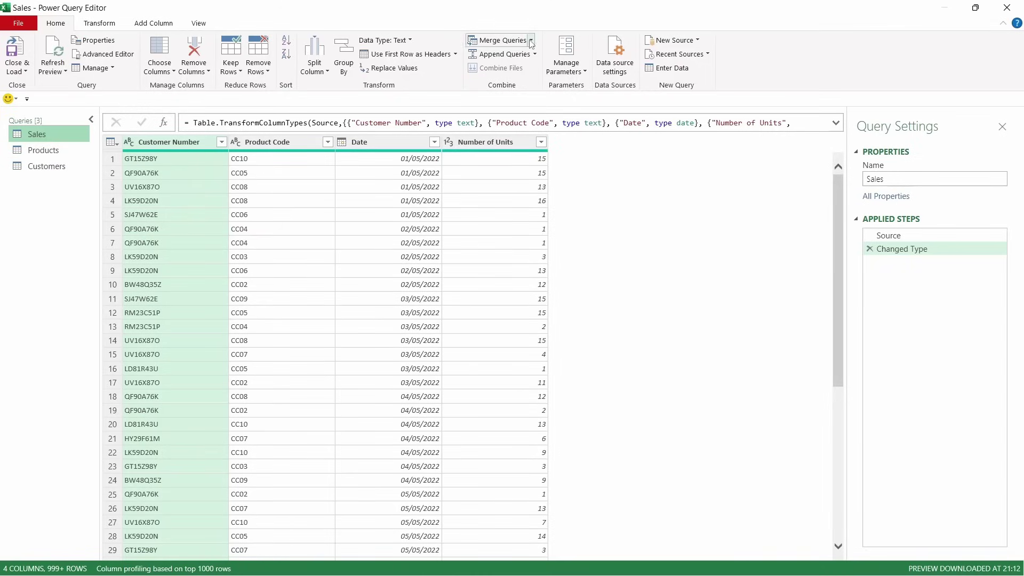
- Merge the Customers query into Sales, matching on Customer Number
click(502, 43)
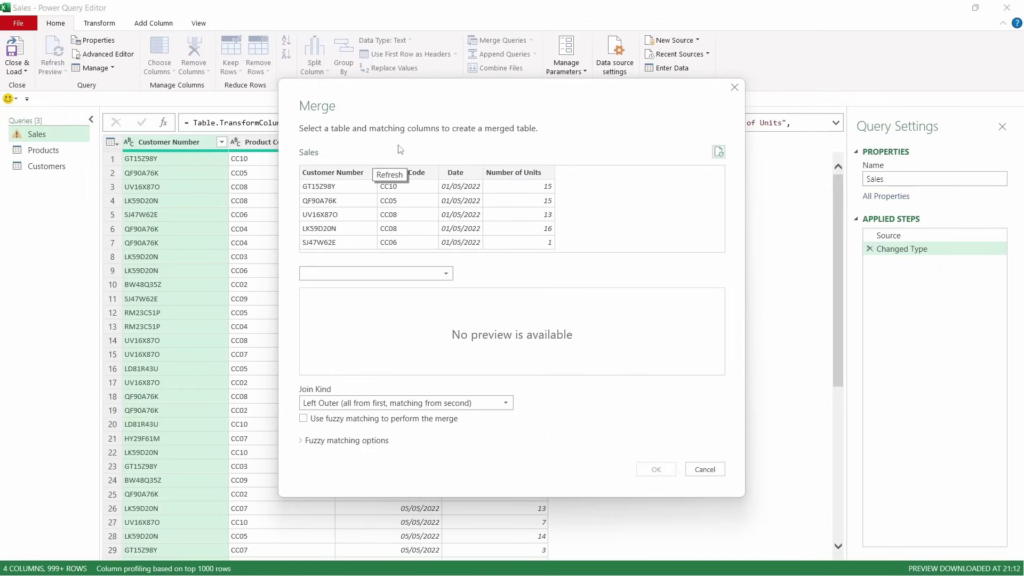
click(342, 181)
click(356, 272)
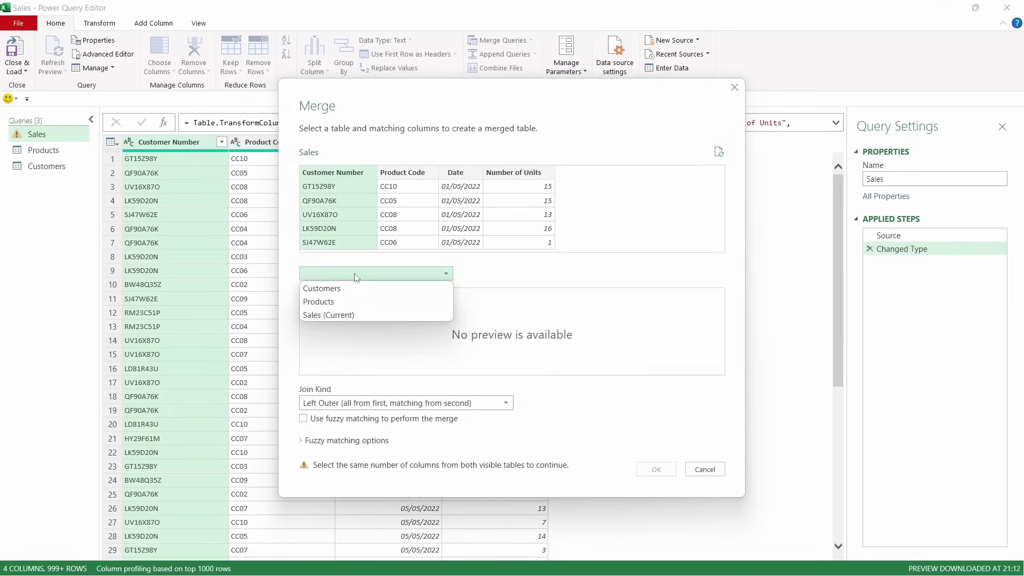
click(353, 290)
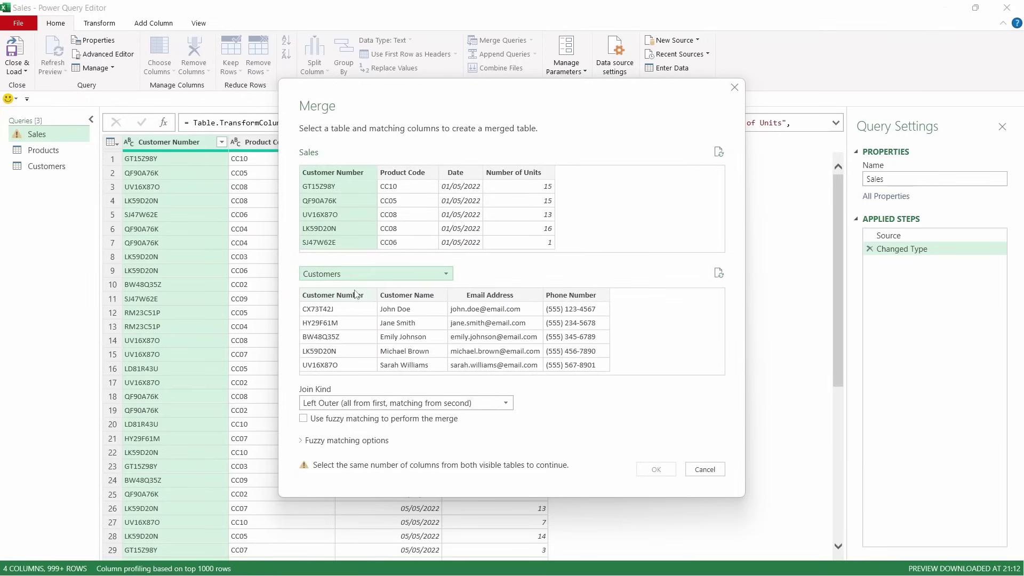
click(352, 308)
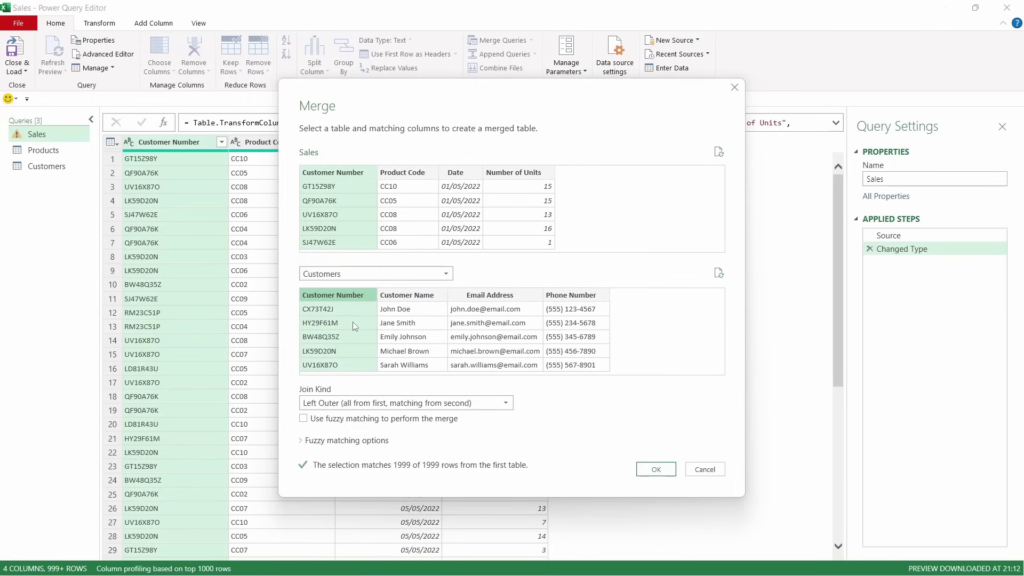
click(658, 469)
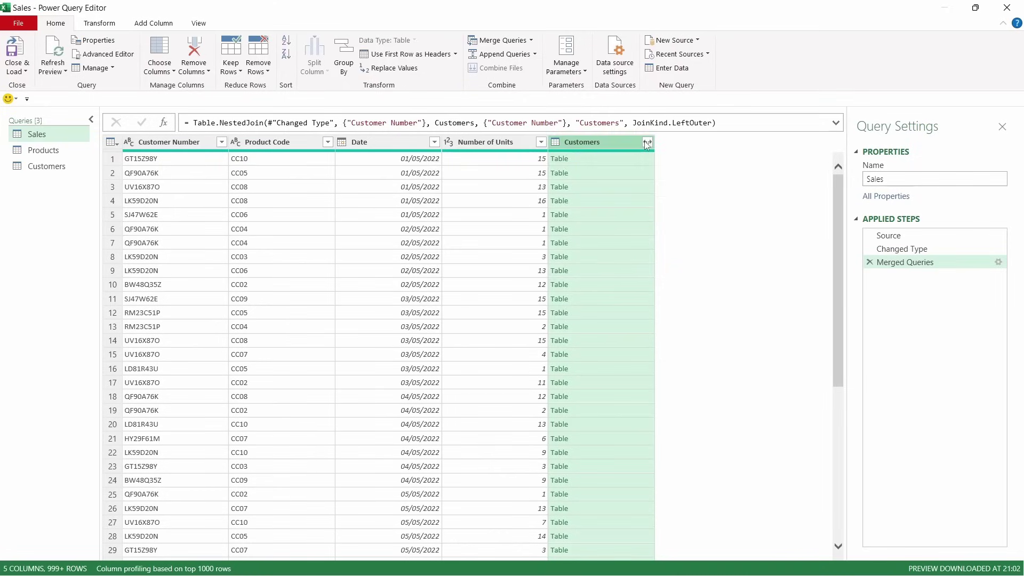
- Expand only Customer Name from the merged column, without a prefix
click(647, 142)
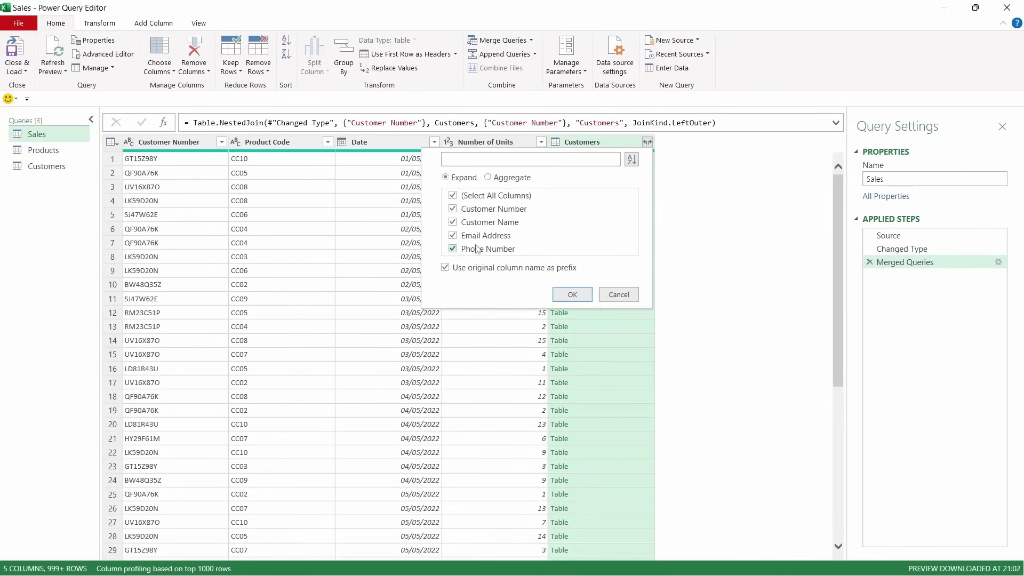
click(512, 197)
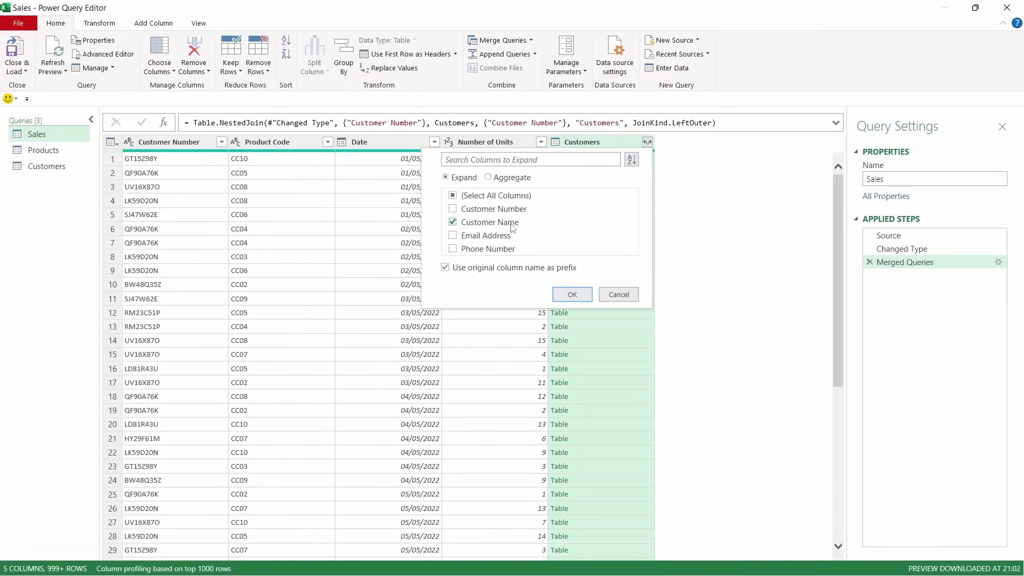
click(447, 268)
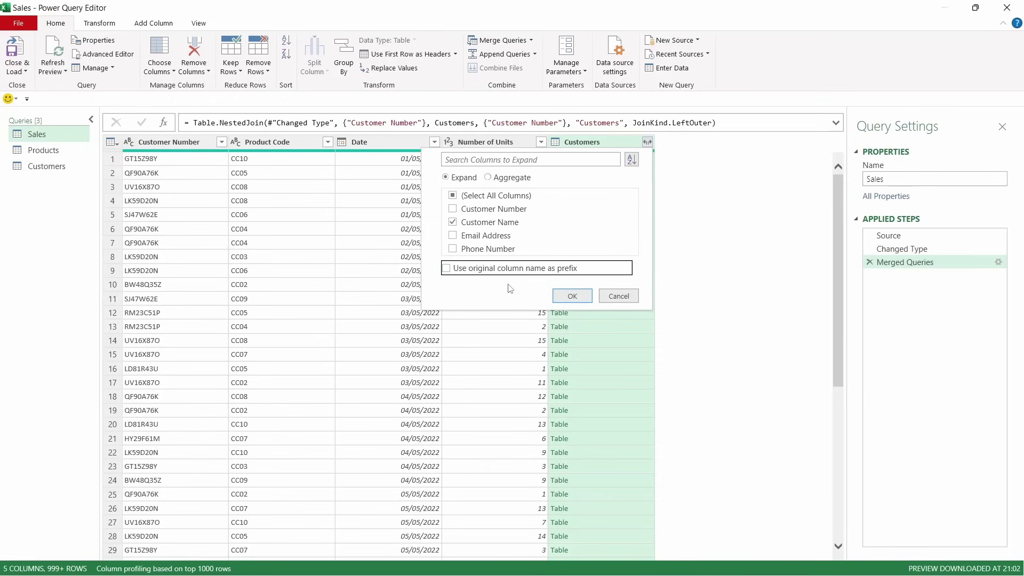
click(571, 299)
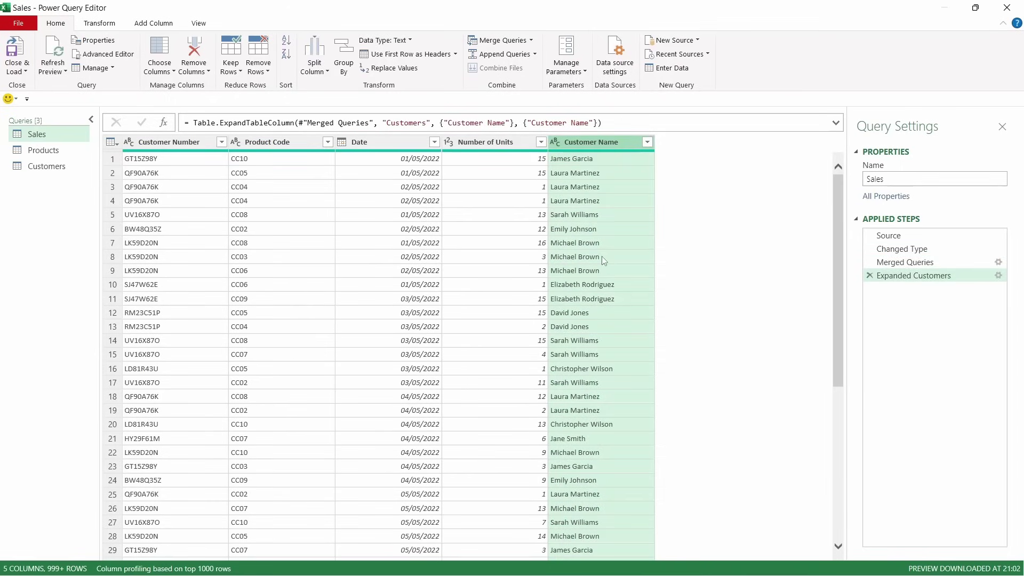
- Merge the Products query into Sales, matching on Product Code
click(511, 44)
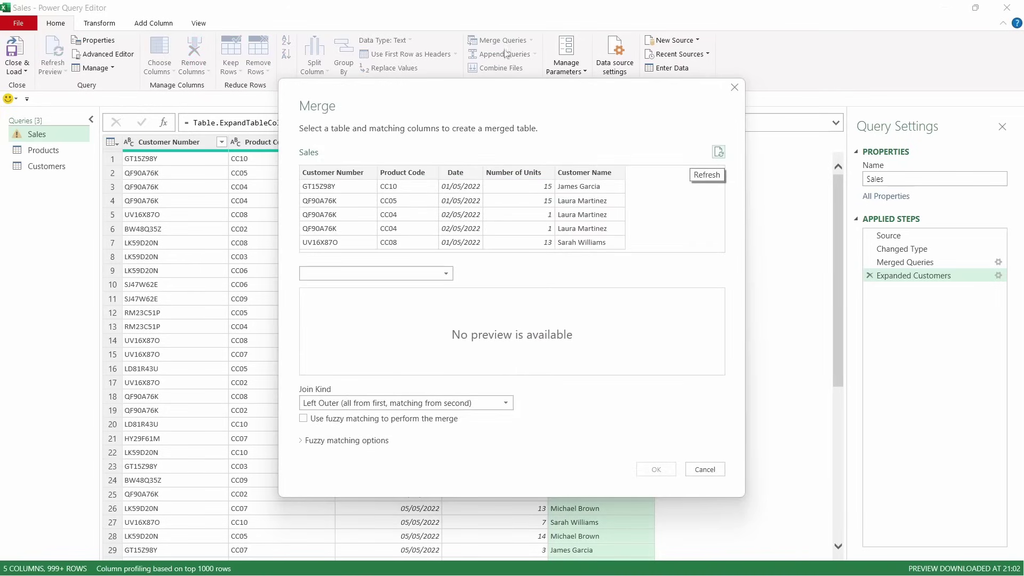
click(422, 175)
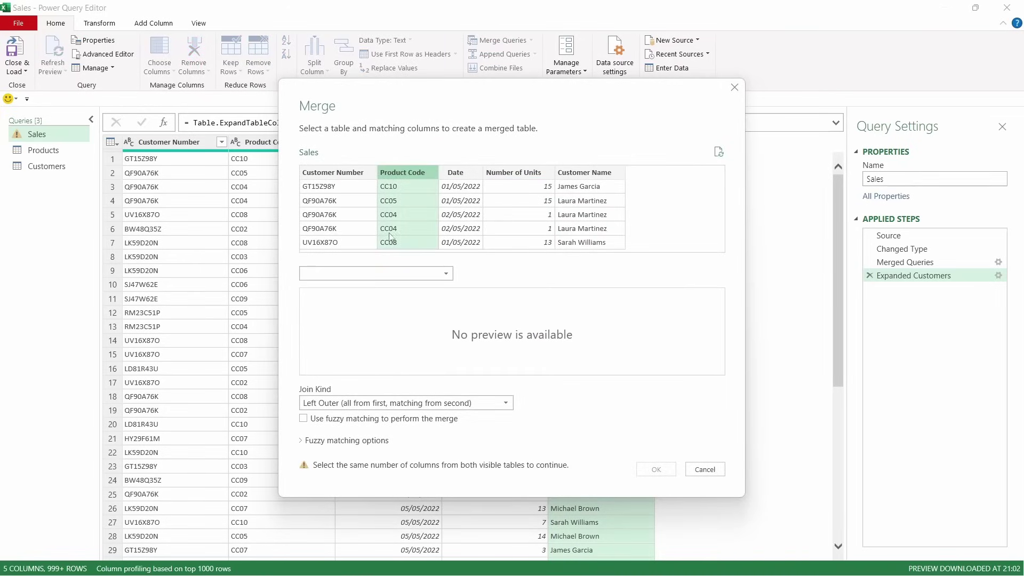
click(378, 274)
click(373, 299)
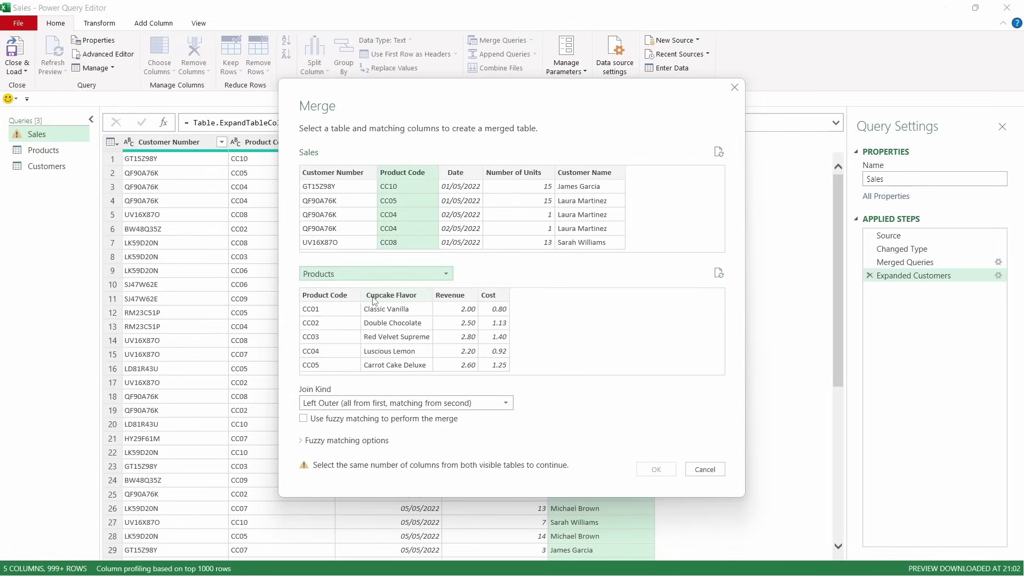
click(324, 296)
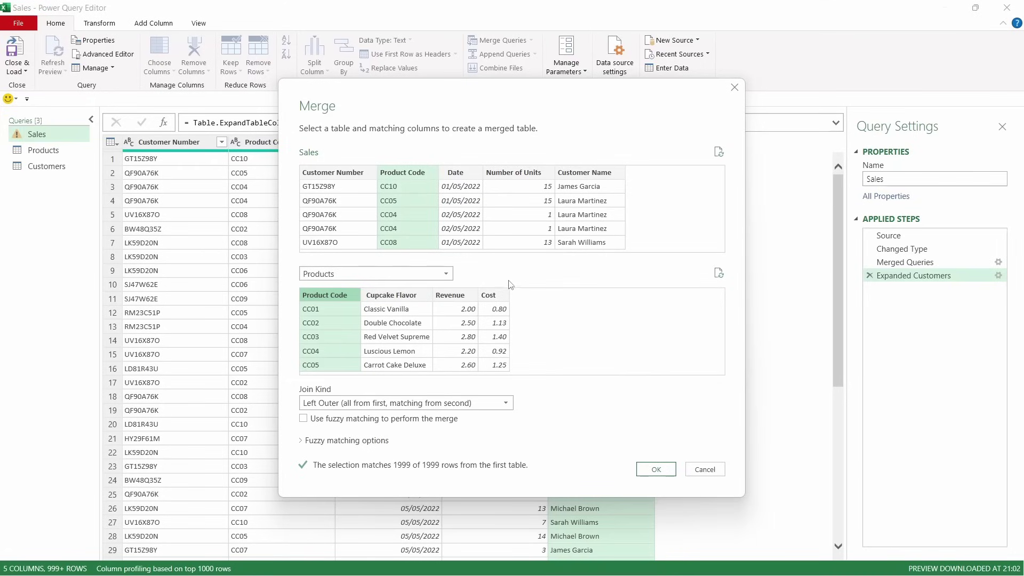
click(655, 469)
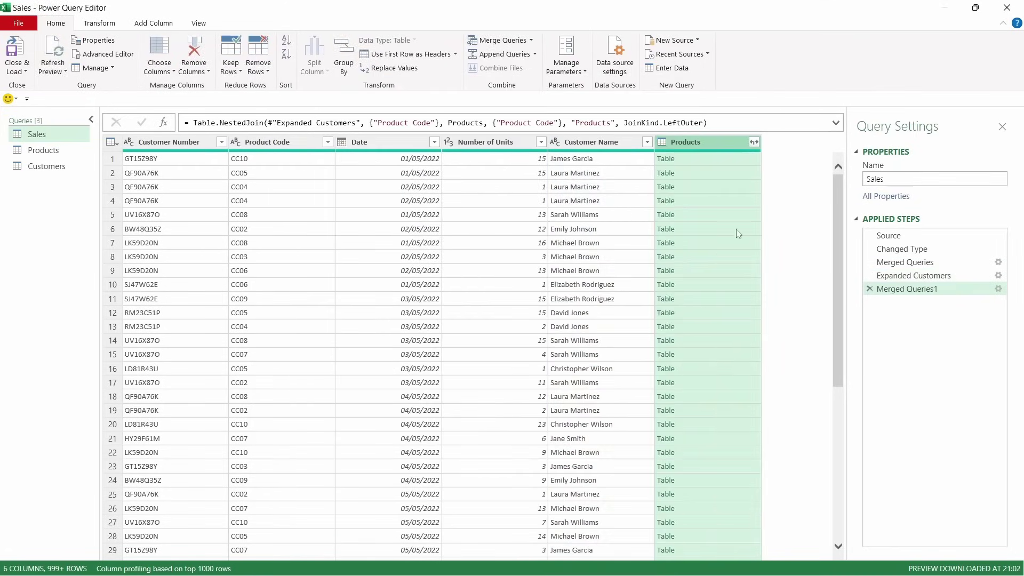
- Expand Cupcake Flavor, Revenue and Cost from Products, leaving out Product Code
click(754, 142)
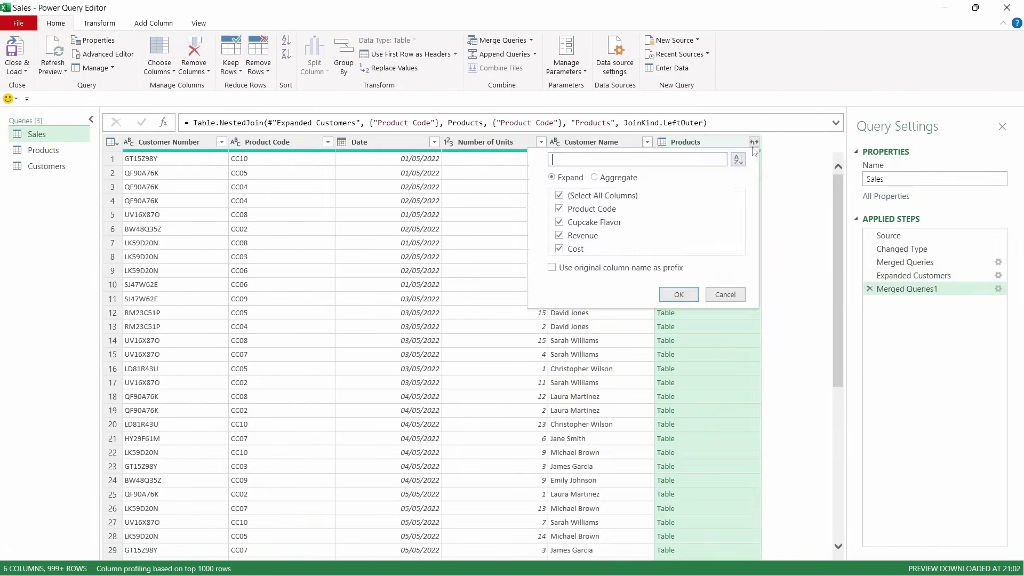
click(592, 210)
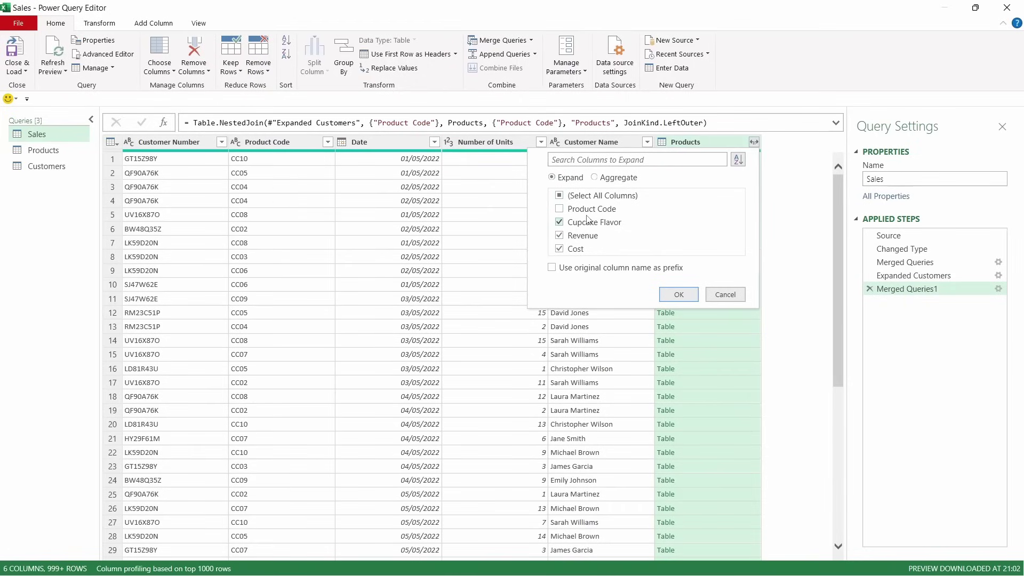
click(676, 295)
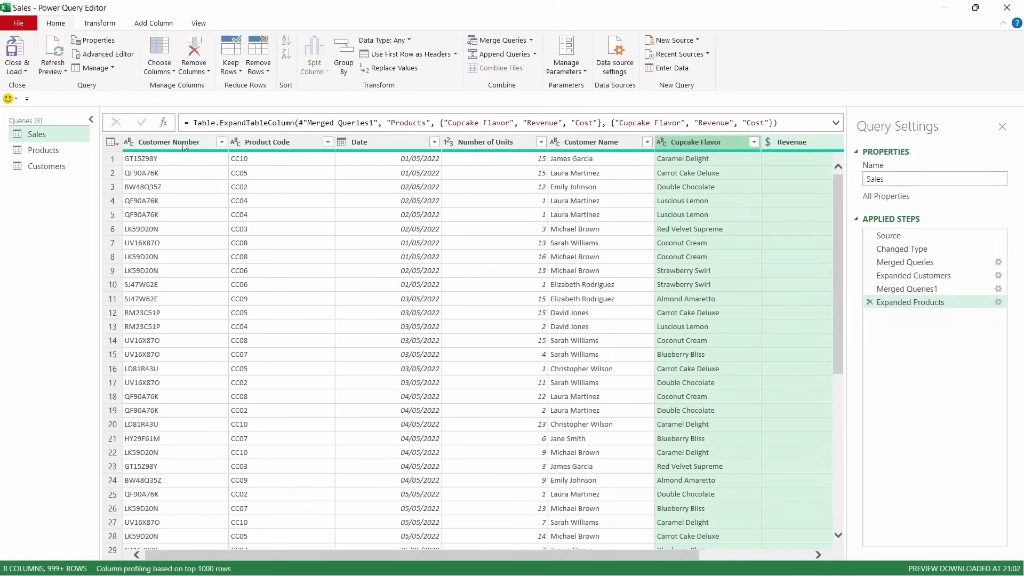
click(155, 142)
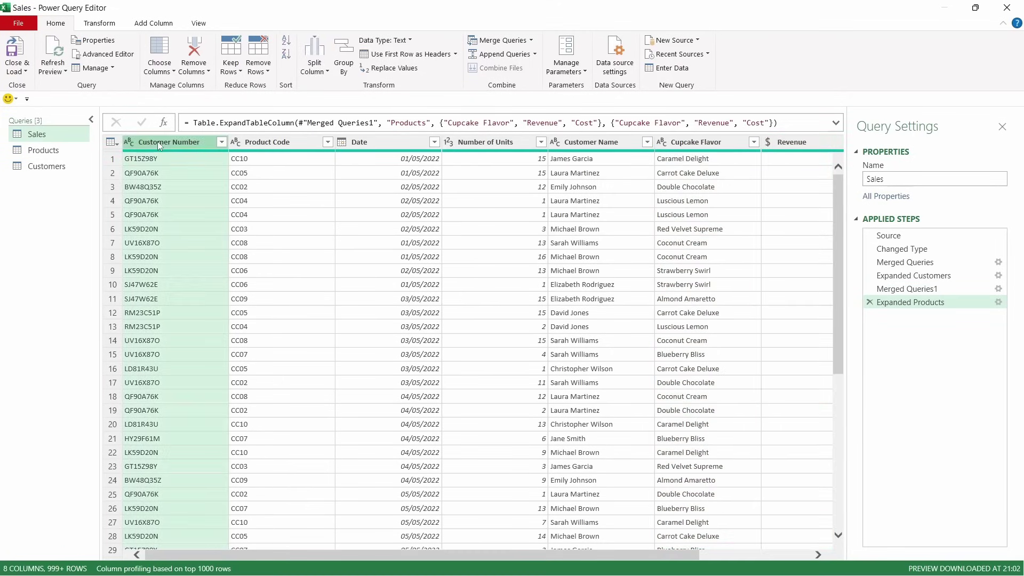
- Delete the Customer Number and Product Code columns, leaving six columns
ctrl+click(291, 142)
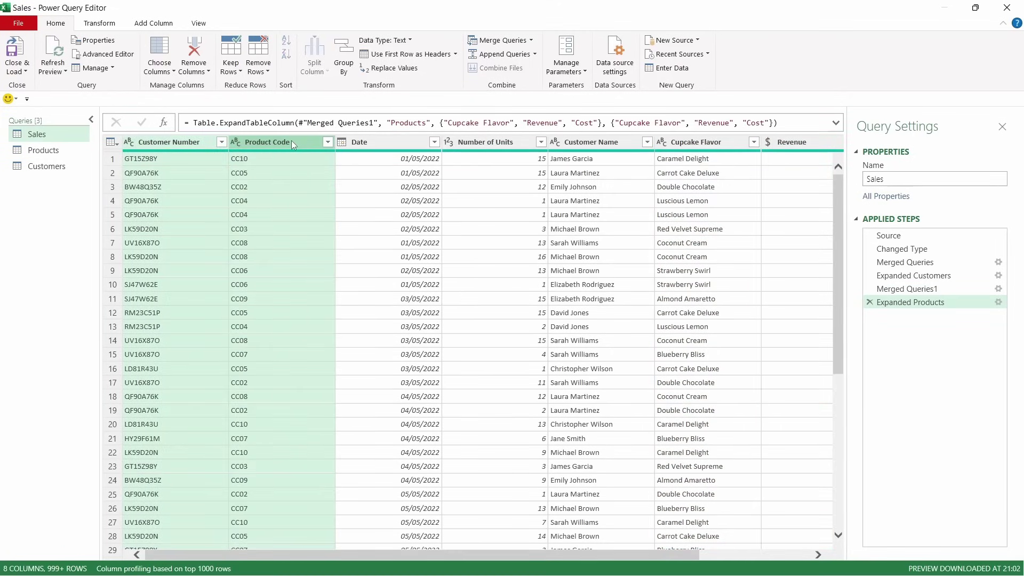
key(Delete)
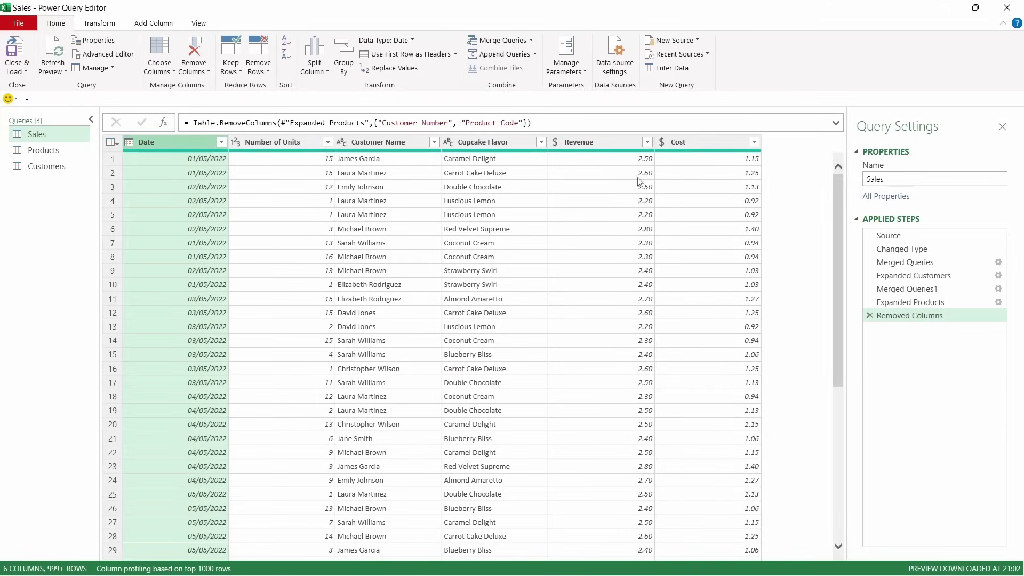
click(603, 143)
ctrl+click(277, 142)
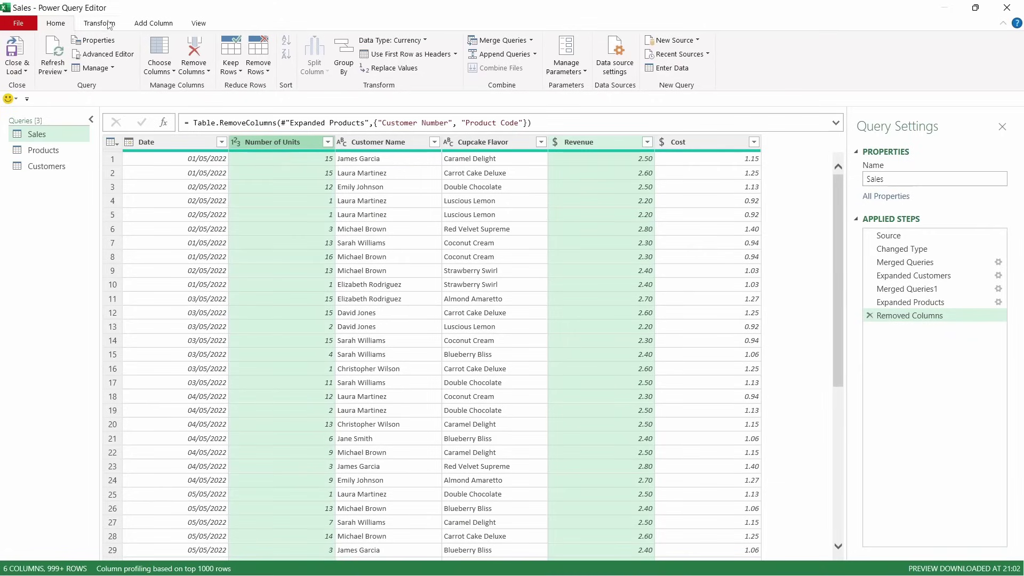
click(138, 25)
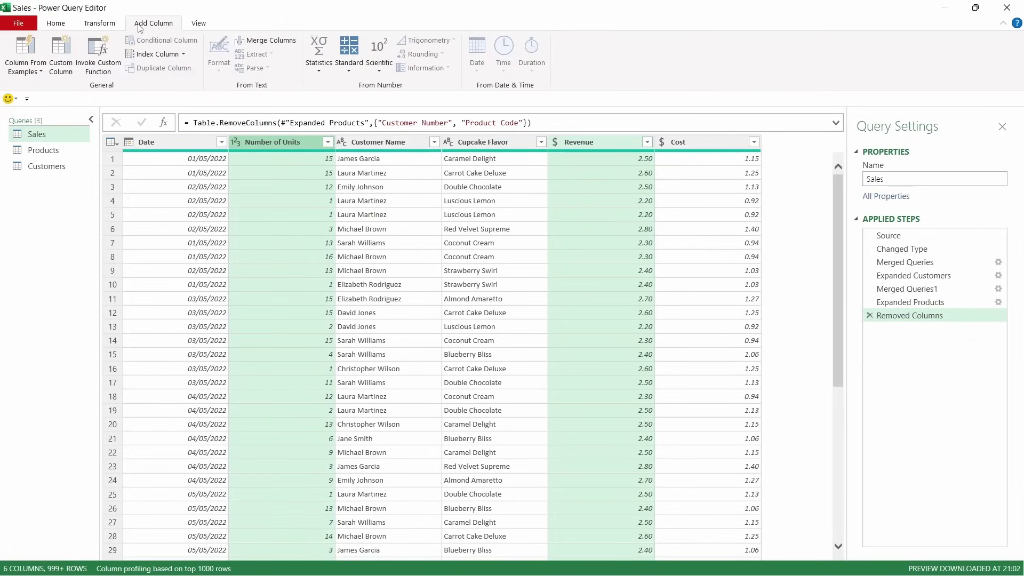
- Add a Total Revenue column multiplying Revenue by Number of Units
click(344, 73)
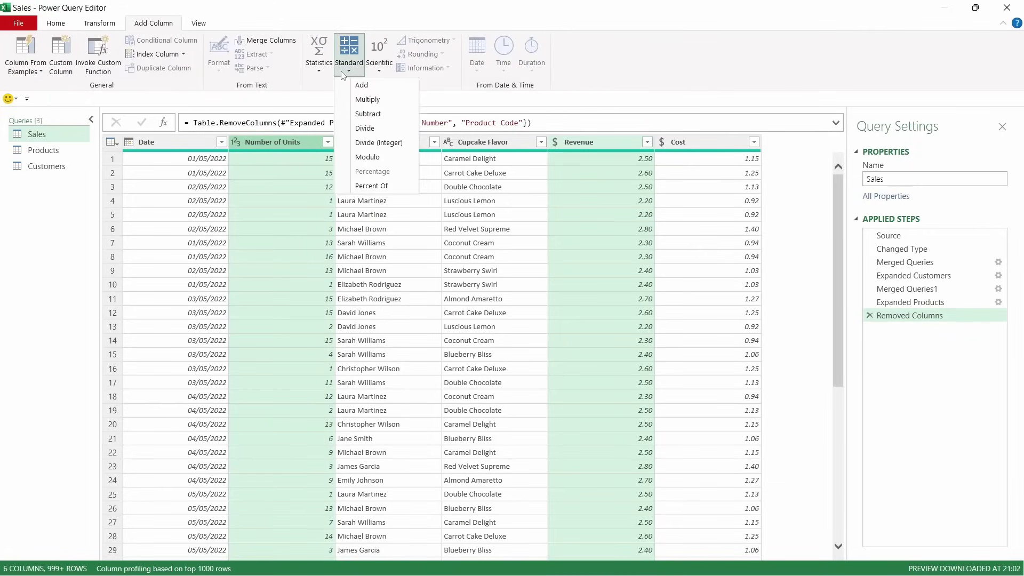
click(374, 99)
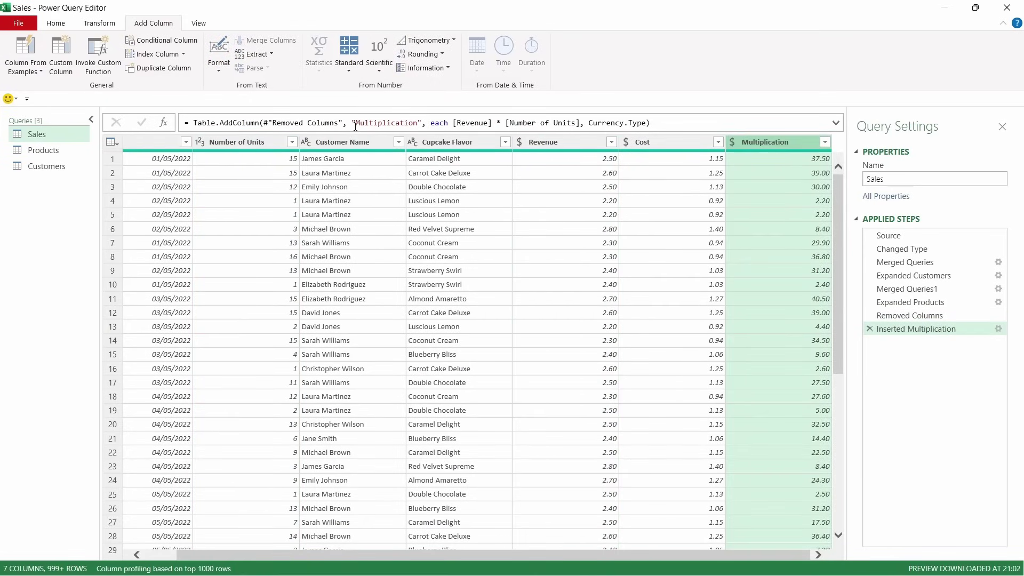
drag(354, 122, 418, 122)
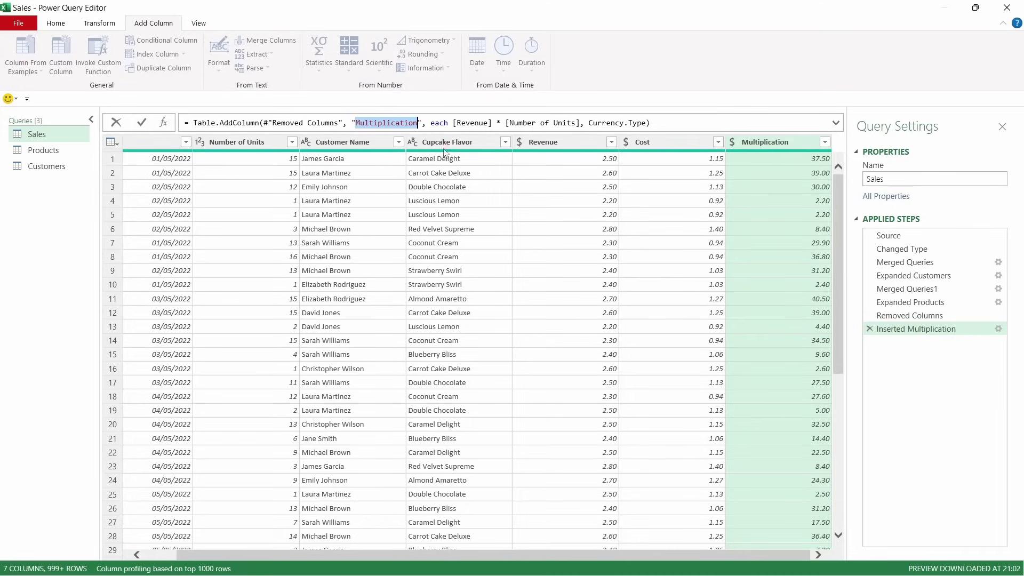
text(Tot)
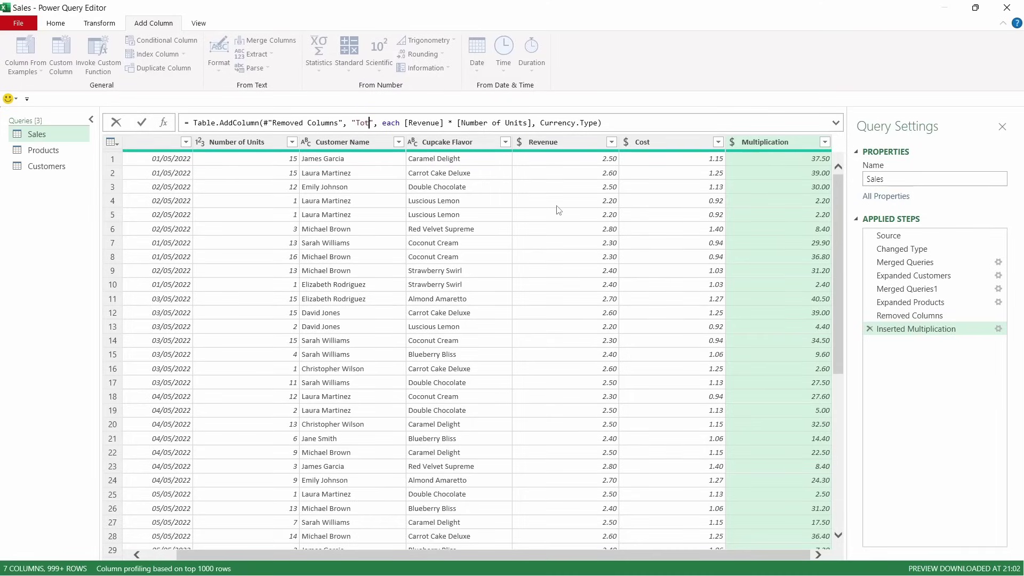
text(al Re)
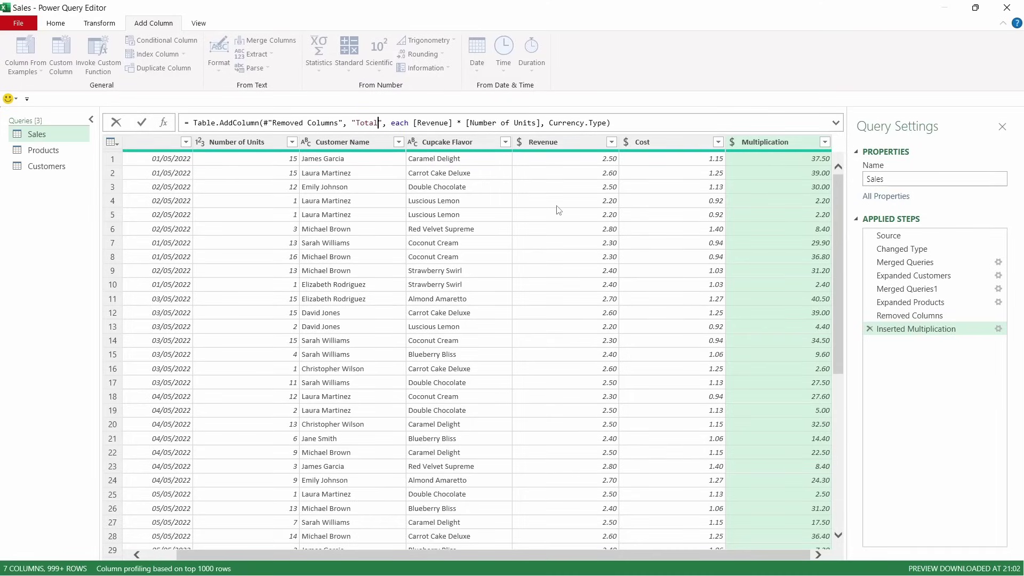
text(venue)
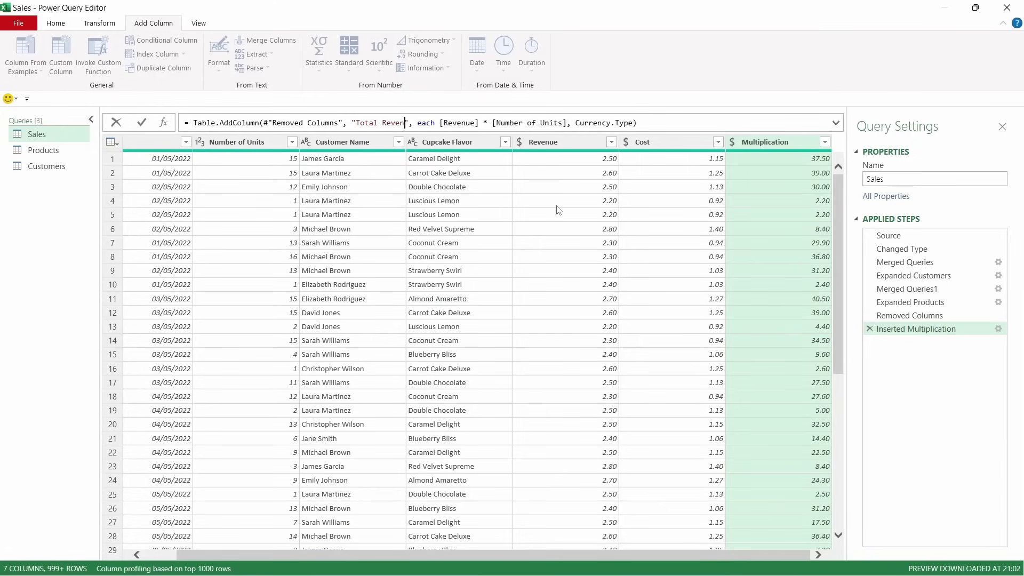
key(Return)
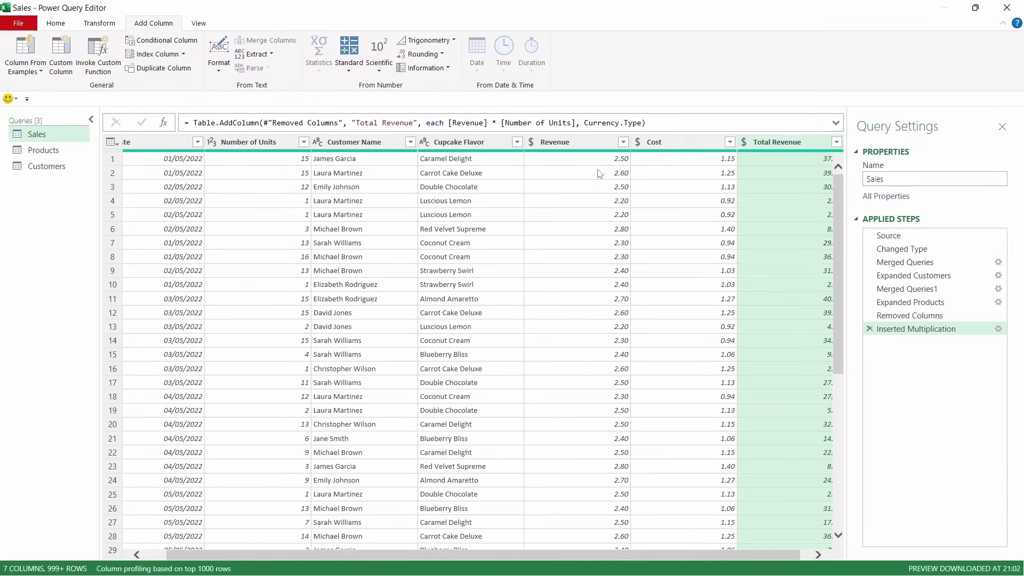
click(673, 143)
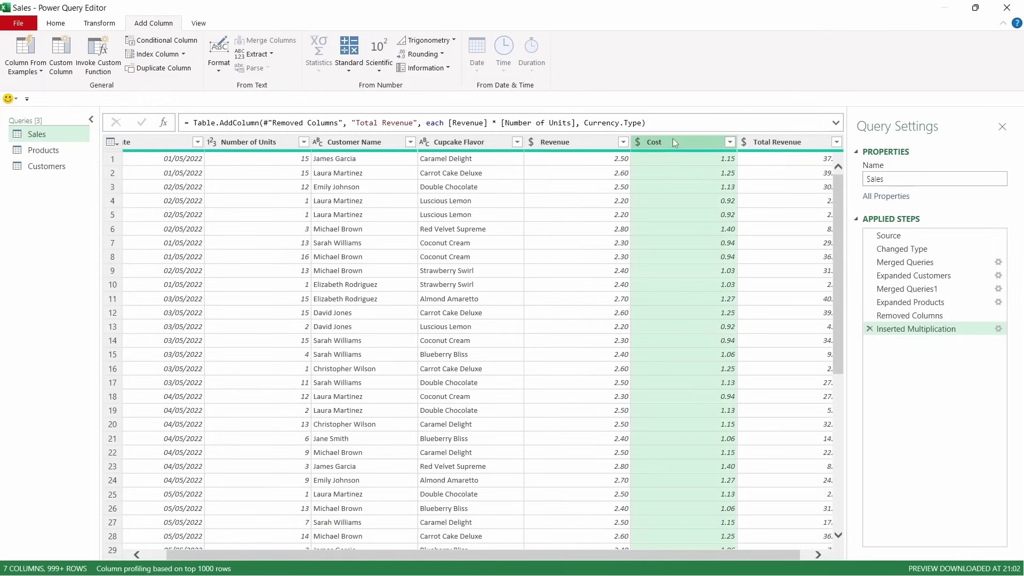
- Multiply Cost by Number of Units into a new column named Total Cost
ctrl+click(262, 143)
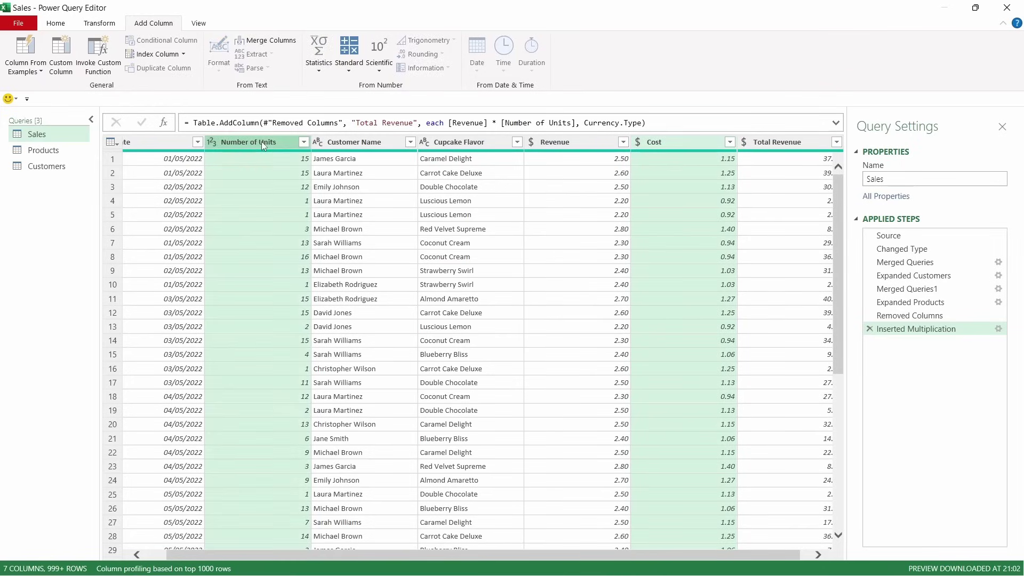
click(349, 67)
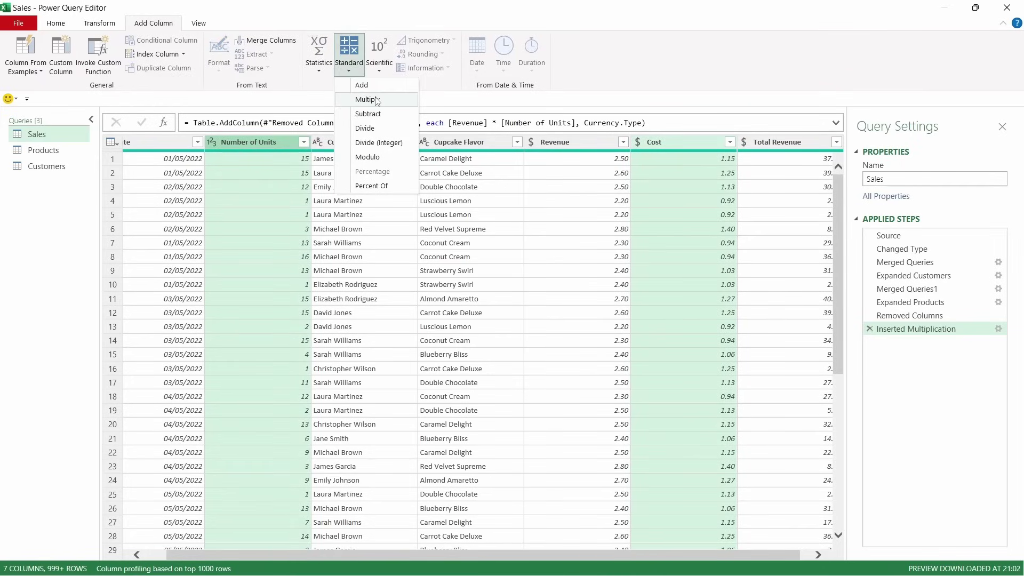
click(377, 101)
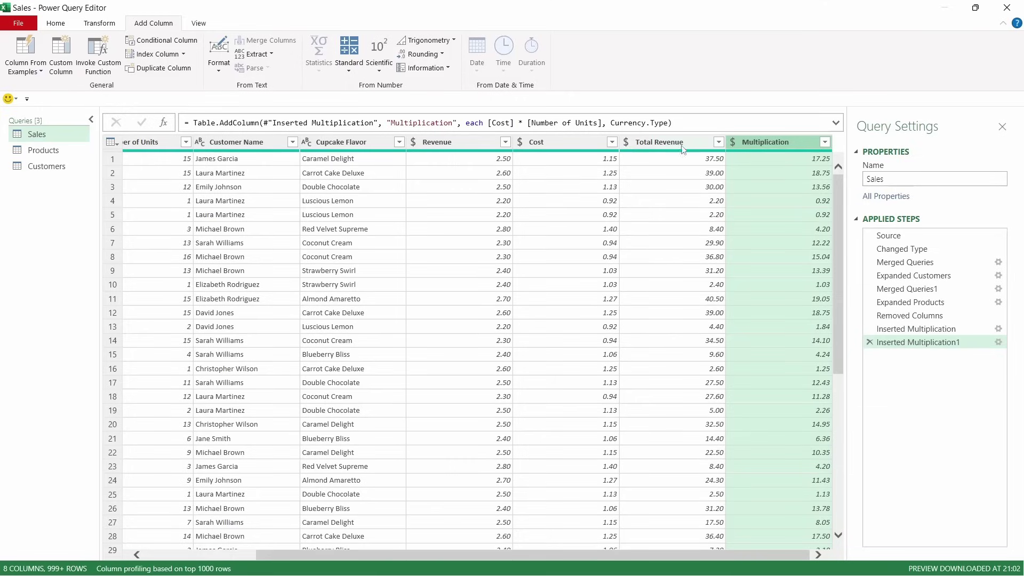
double_click(763, 140)
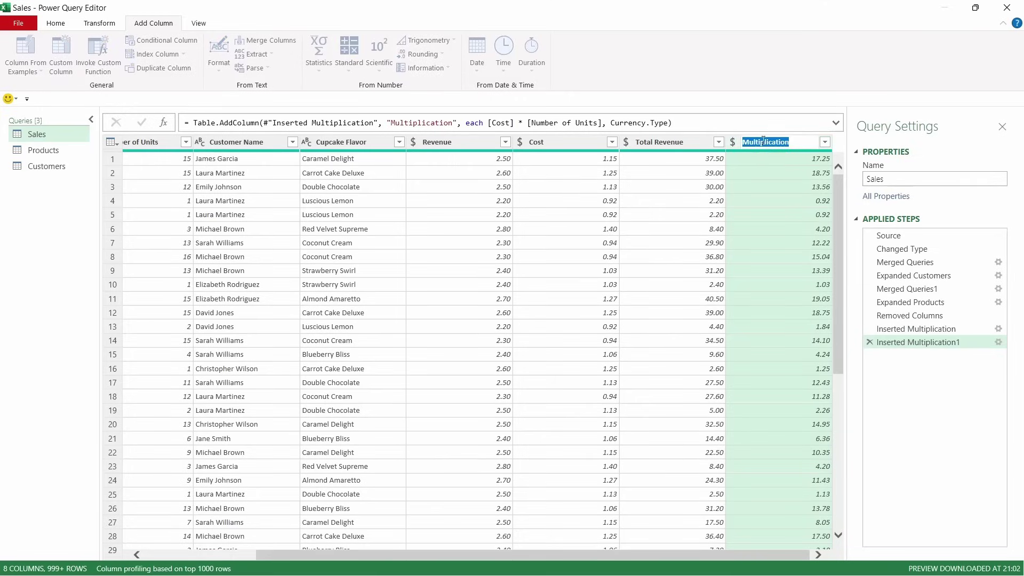
text(Total Cost)
key(Return)
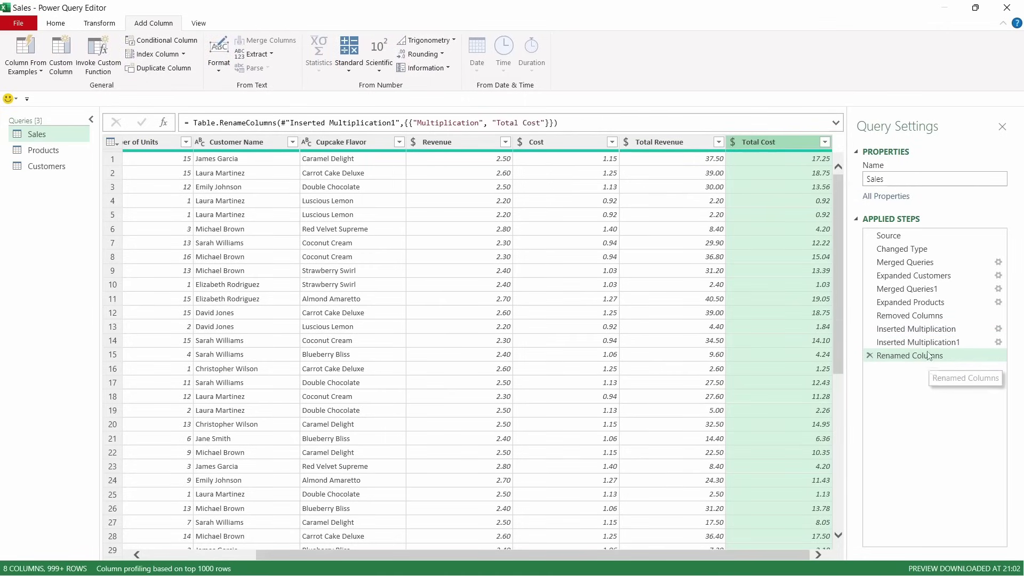
- Review the Inserted Multiplication steps in Applied Steps, ending on Renamed Columns
click(928, 329)
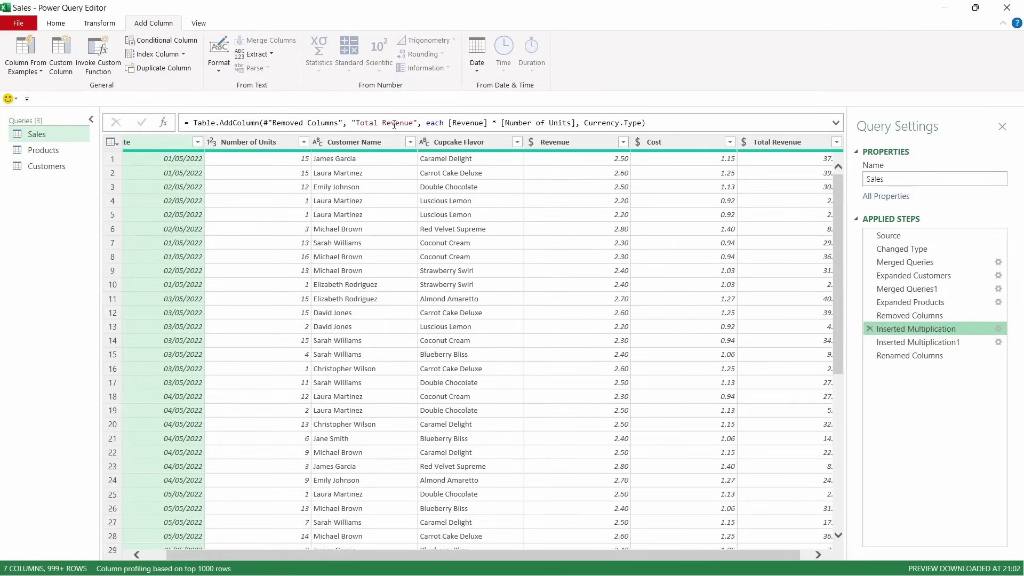
click(910, 344)
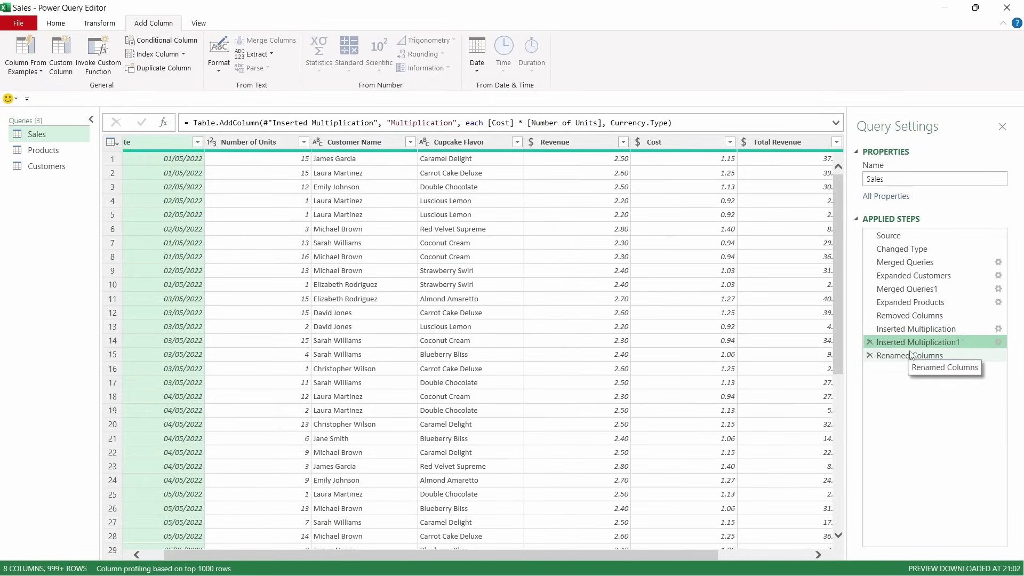
drag(910, 347, 904, 353)
click(906, 356)
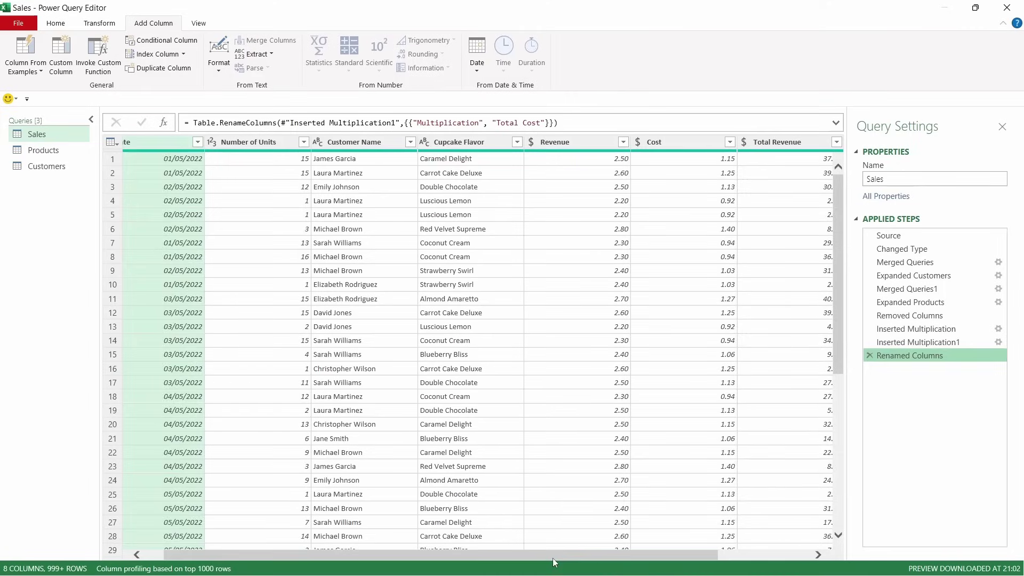
drag(554, 560, 671, 558)
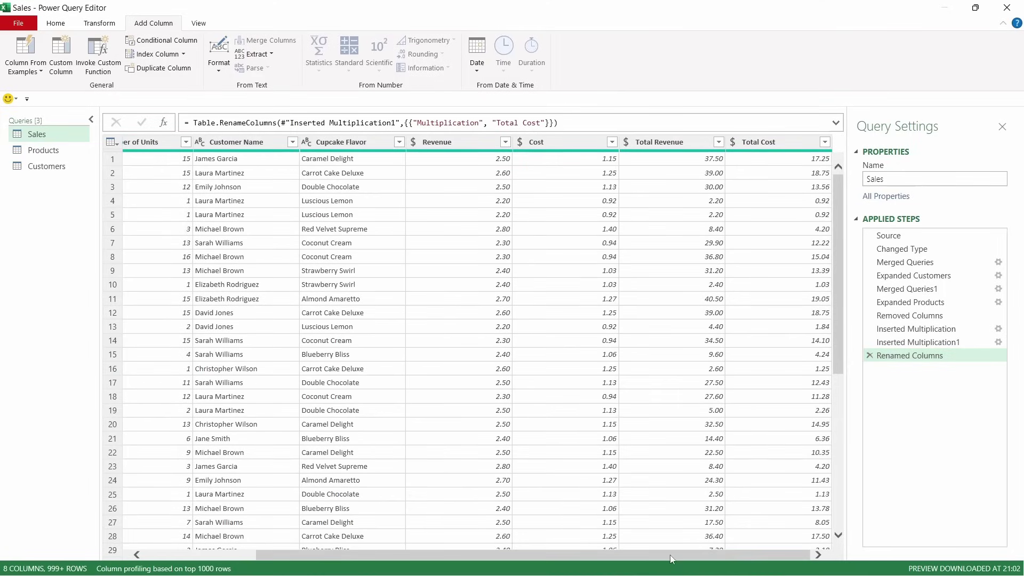
- Delete the Revenue and Cost columns from the Sales query
click(464, 151)
ctrl+click(562, 142)
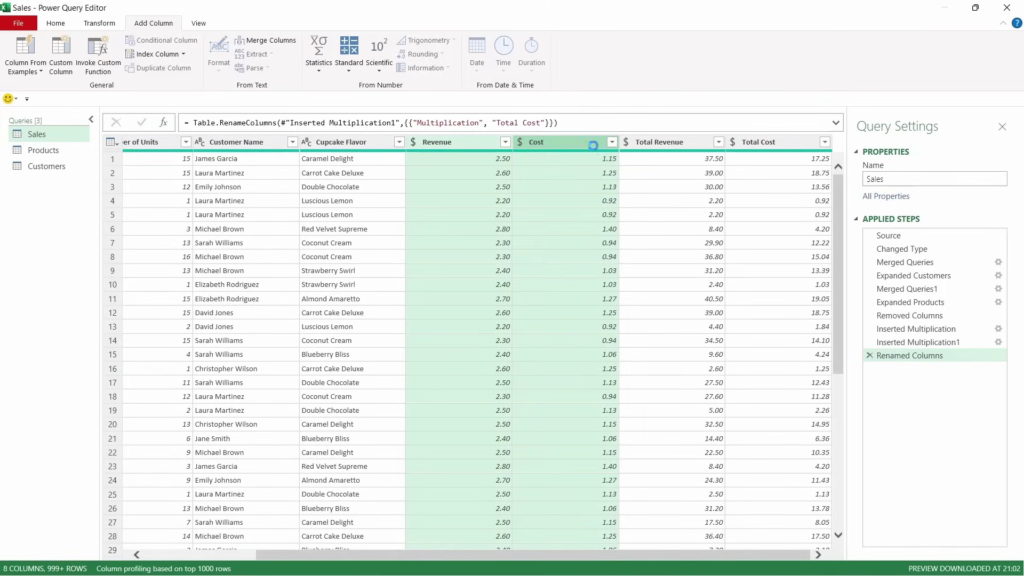
key(Delete)
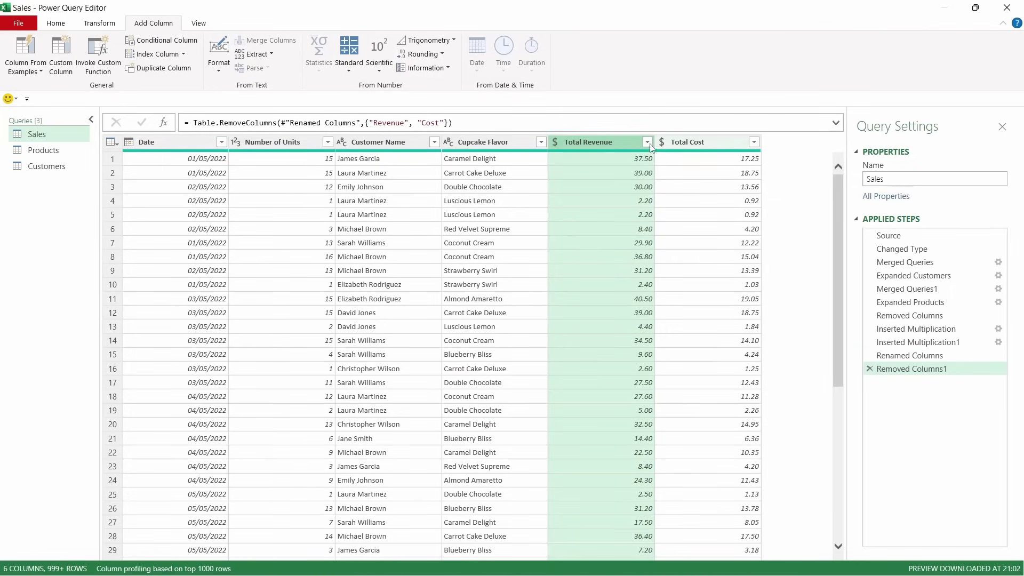
- Add a Profit column equal to Total Revenue minus Total Cost
ctrl+click(699, 142)
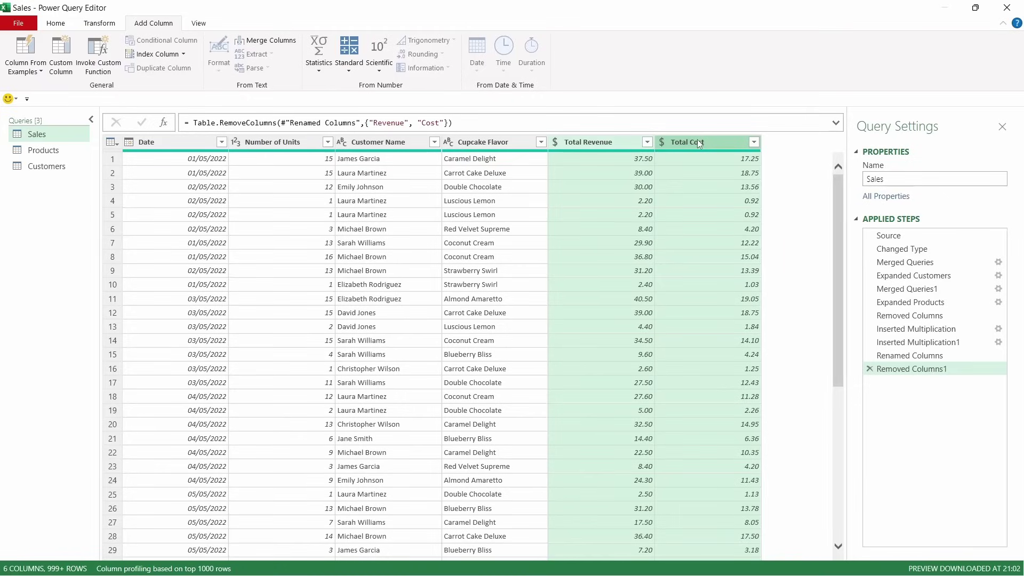
click(350, 67)
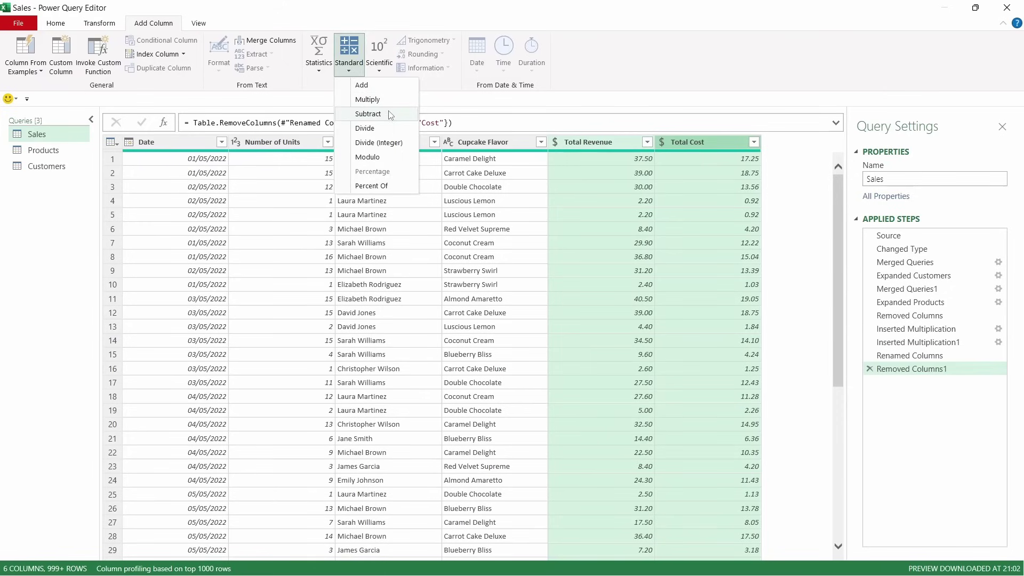
click(368, 114)
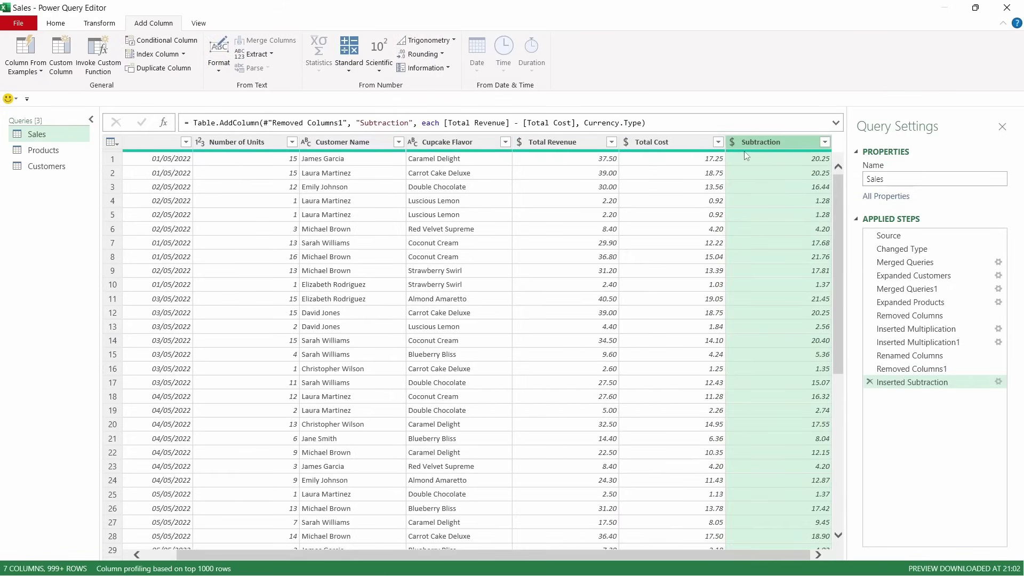
double_click(366, 122)
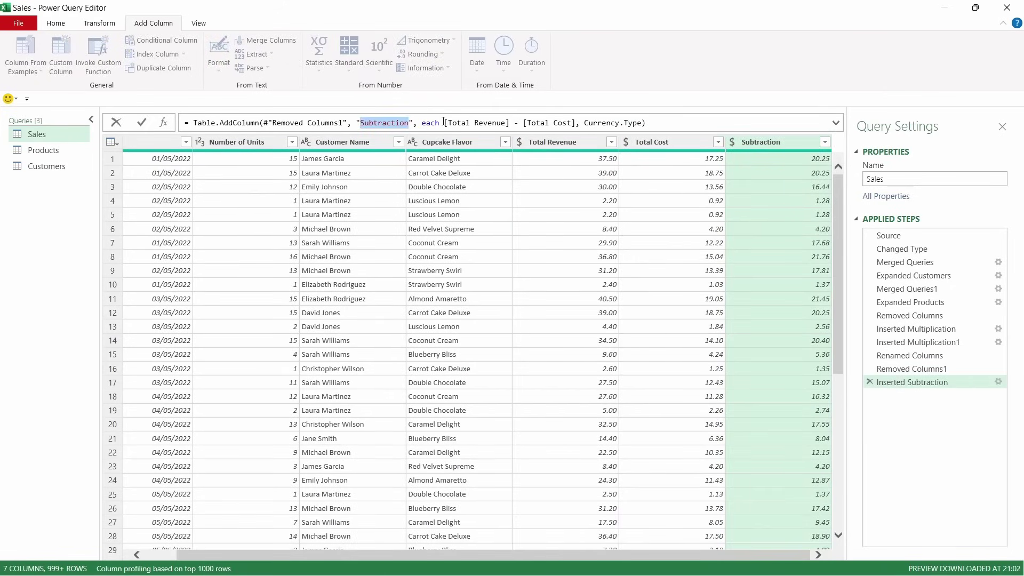
text(Profit)
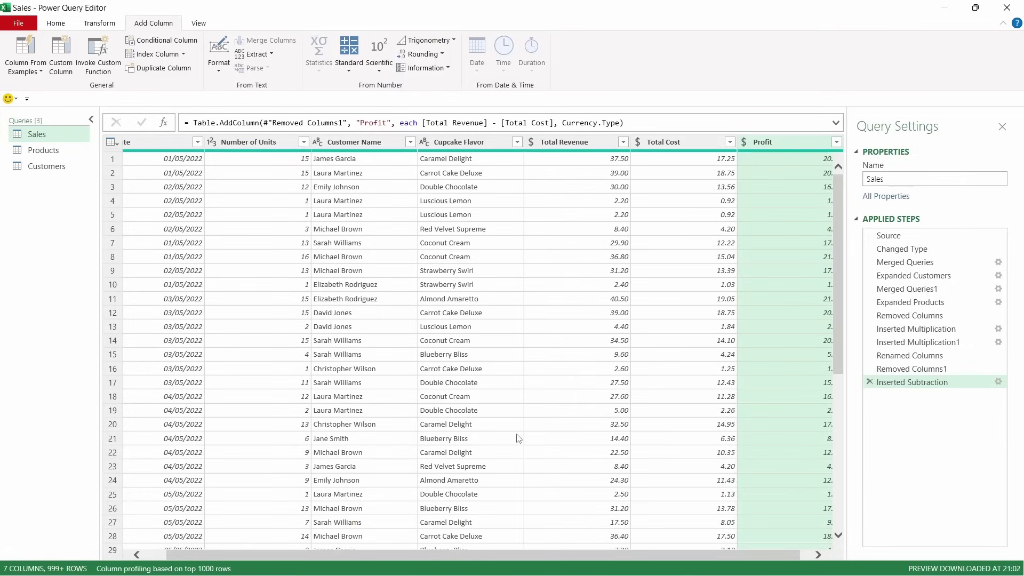
drag(563, 557, 687, 557)
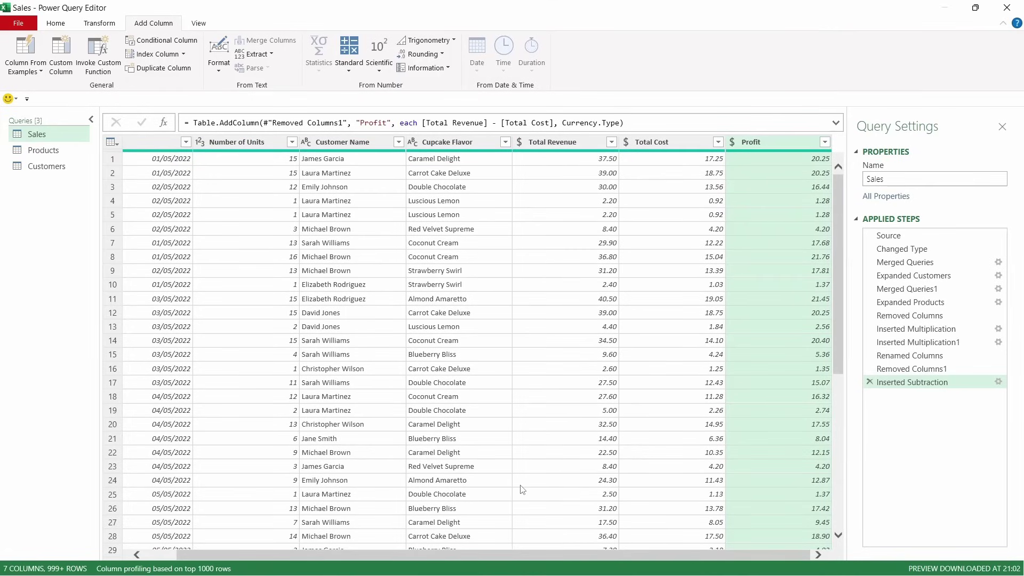
- Close and load the Sales query as Only Create Connection, then return to Sheet1
click(55, 24)
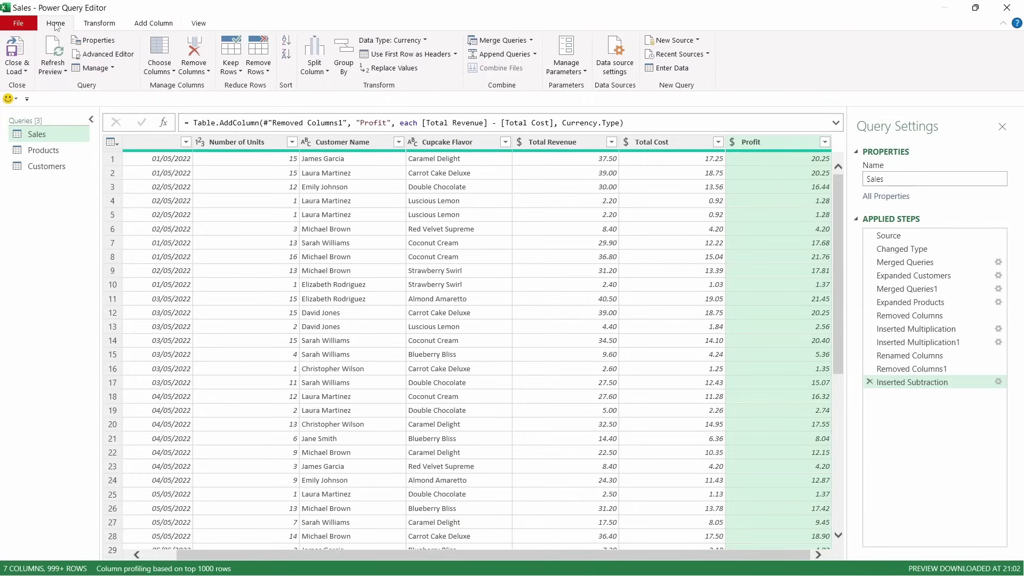
click(11, 70)
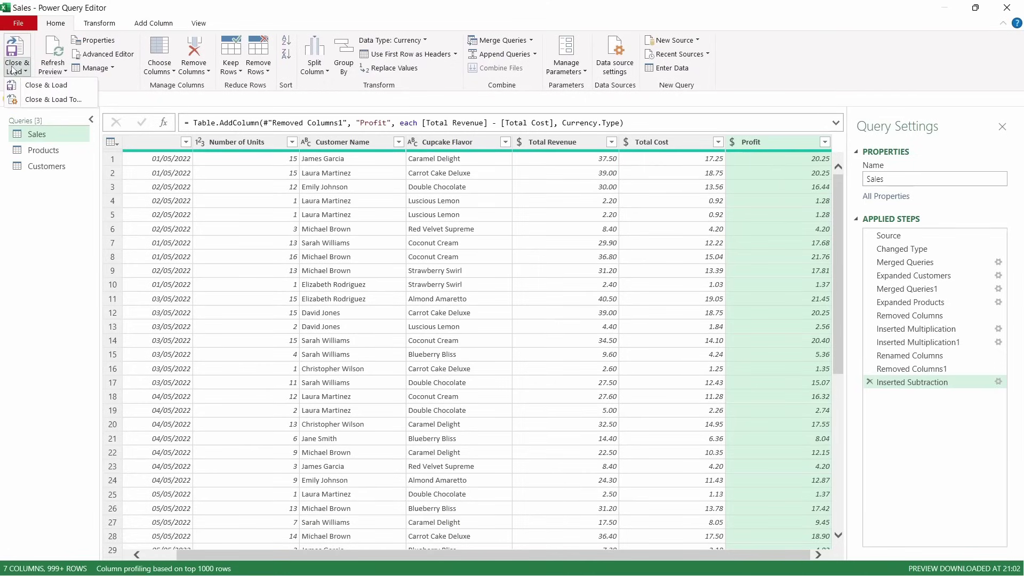
click(78, 100)
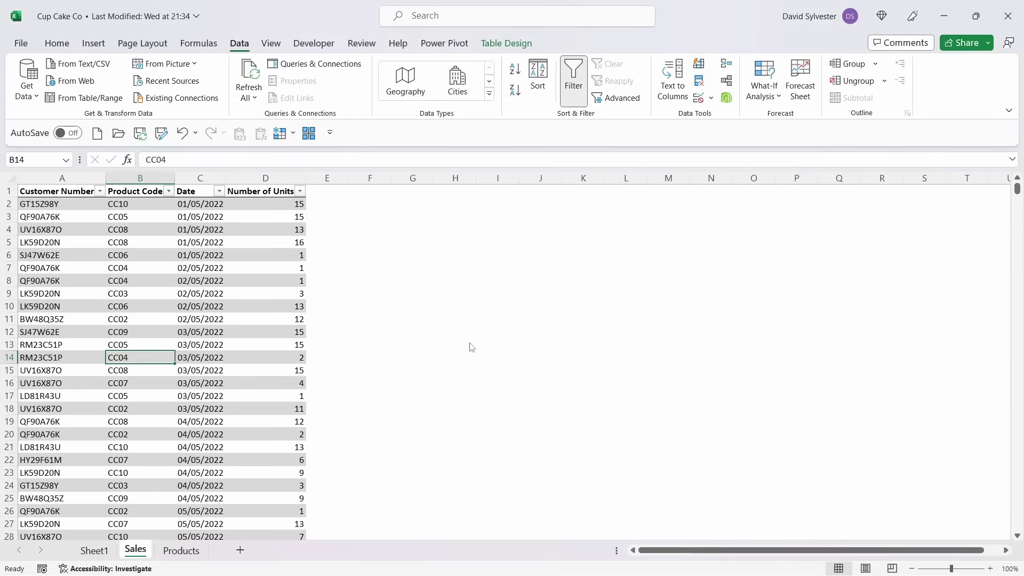
click(633, 349)
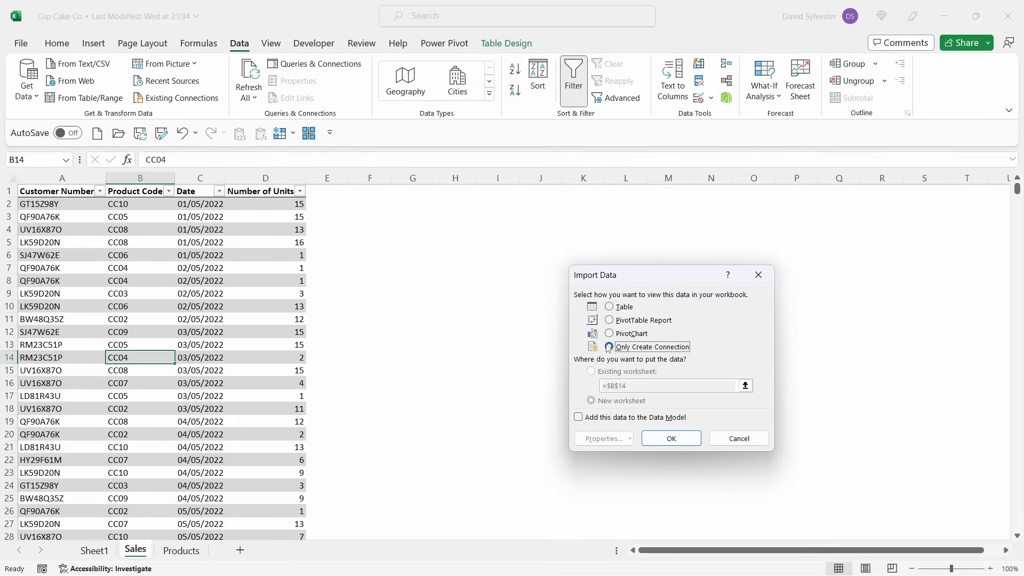
click(655, 436)
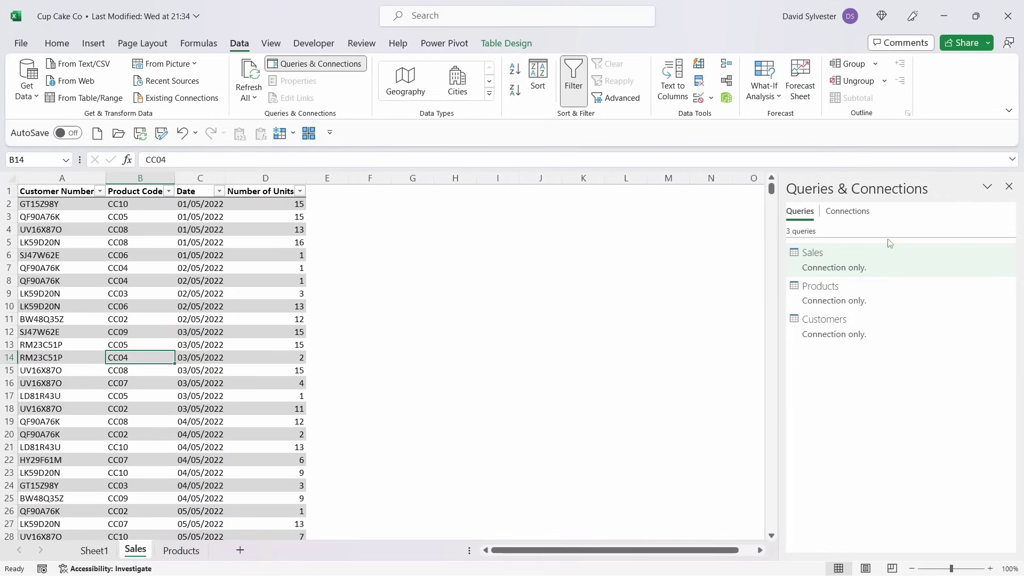
click(94, 551)
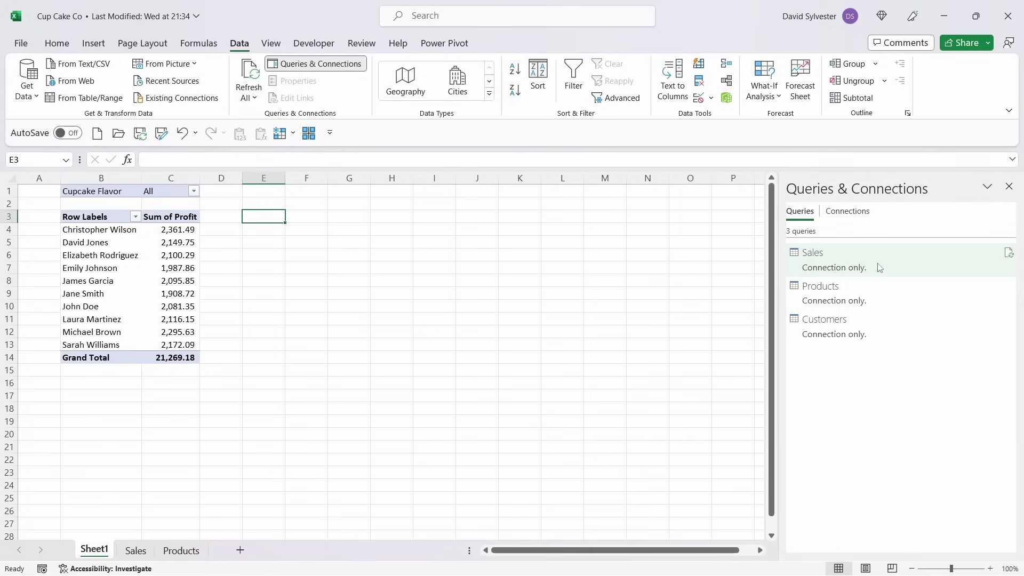
- Load the Sales query as a PivotTable Report at cell E3 of Sheet1
mouse_move(883, 264)
right_click(852, 256)
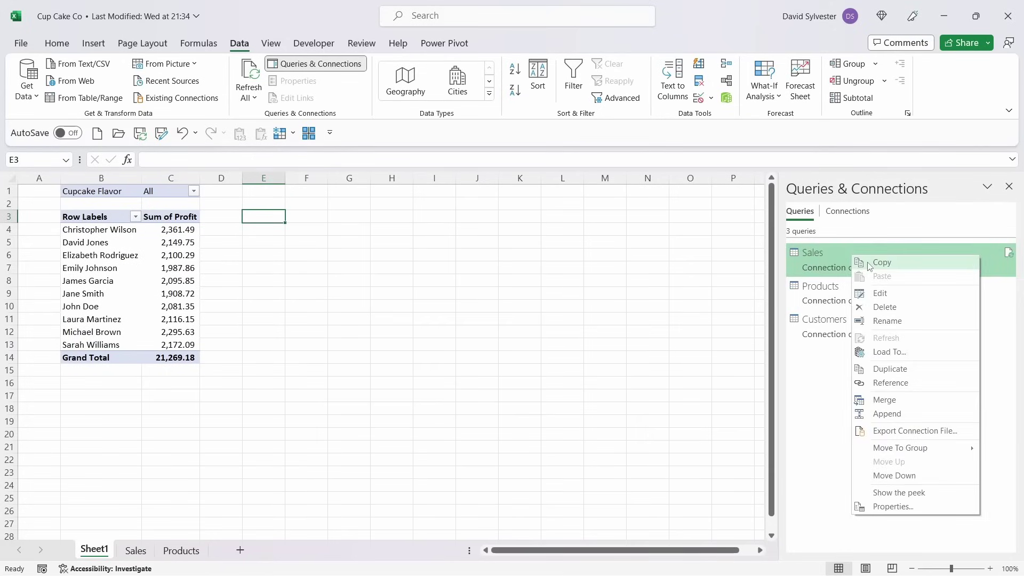
click(919, 353)
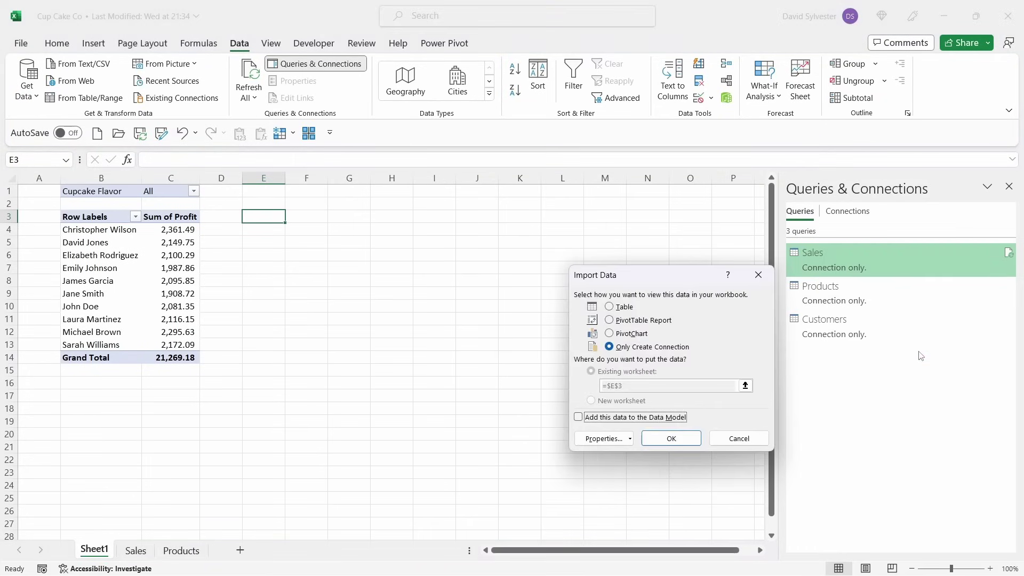
click(652, 323)
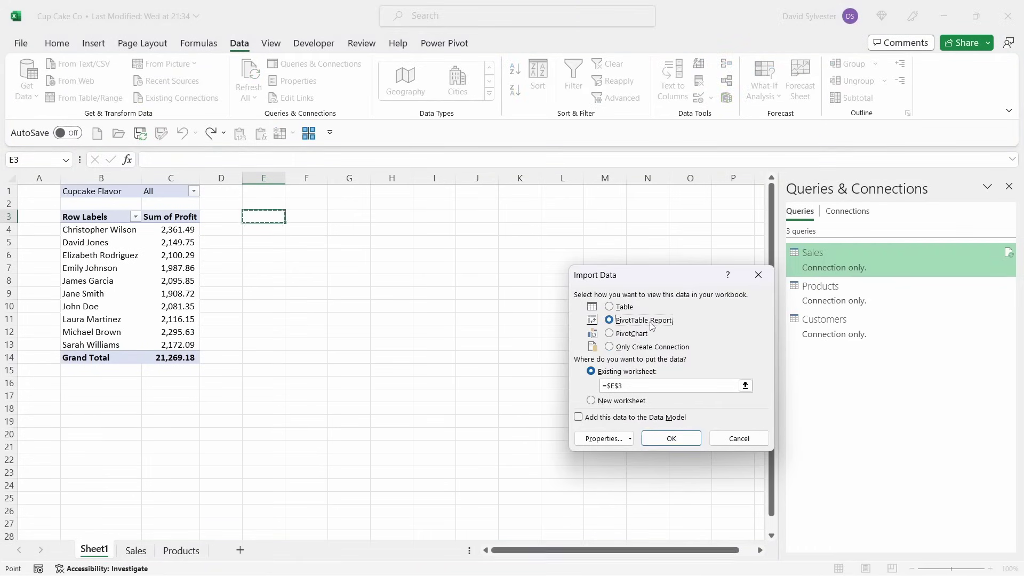
click(670, 438)
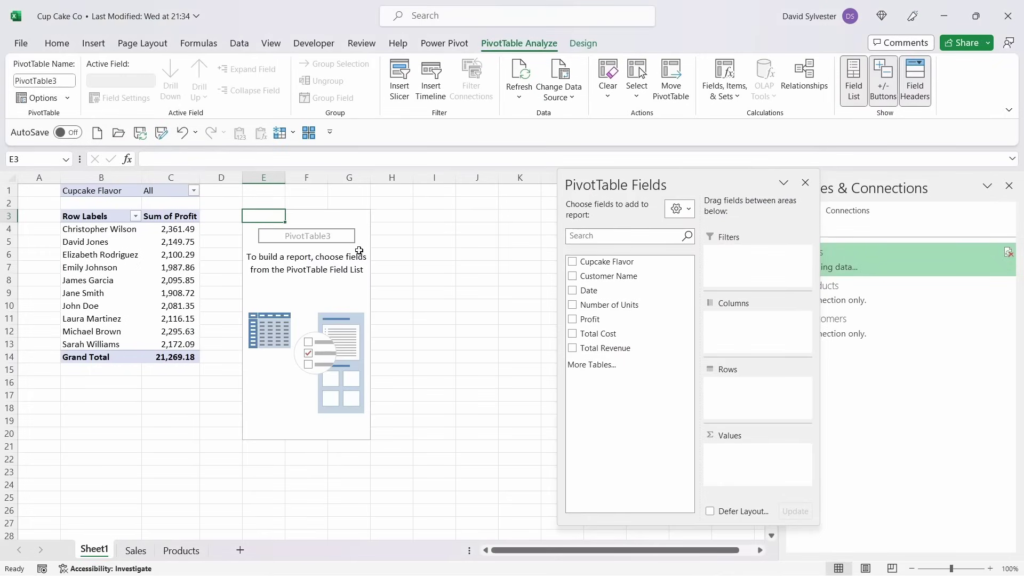
- Place Customer Name in Rows, Sum of Profit in Values and Cupcake Flavor in Filters
drag(602, 186, 540, 178)
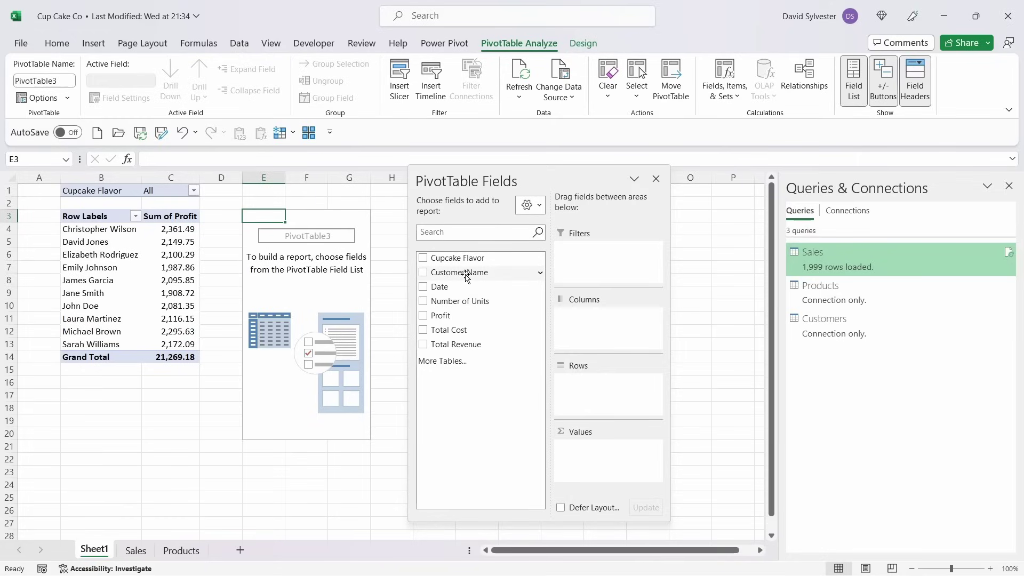
drag(465, 275, 629, 404)
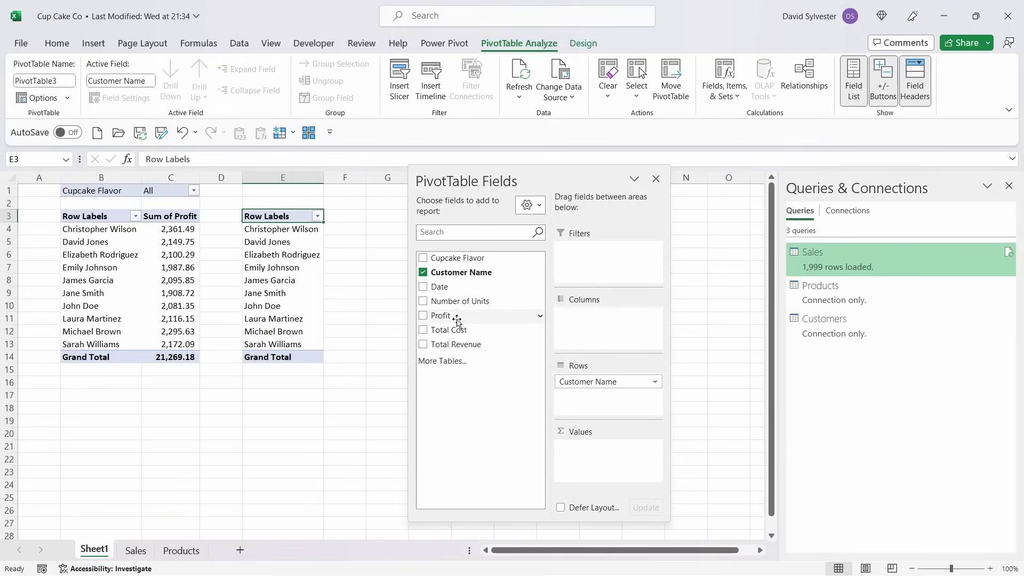
drag(454, 317, 597, 458)
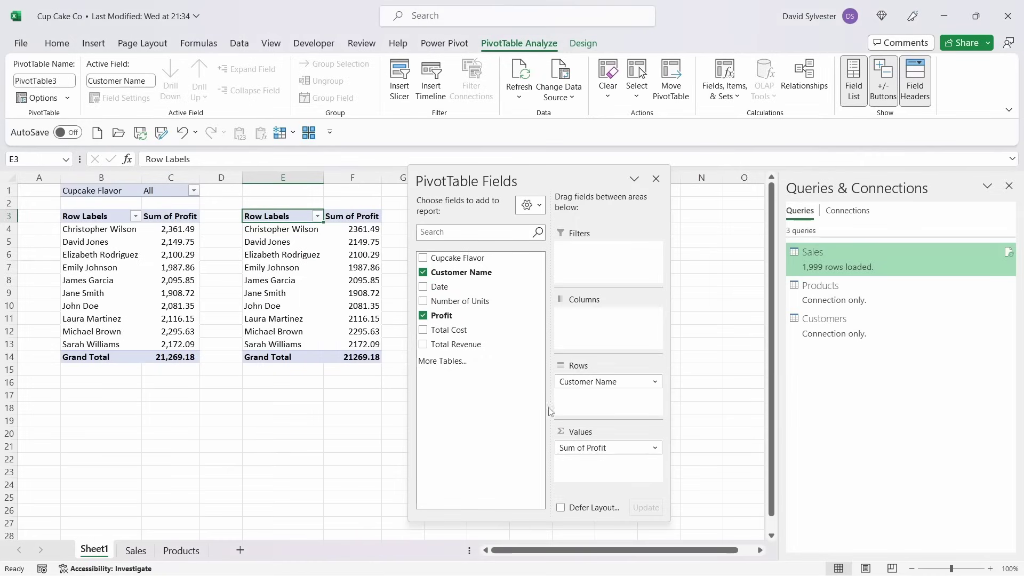
drag(452, 259, 622, 292)
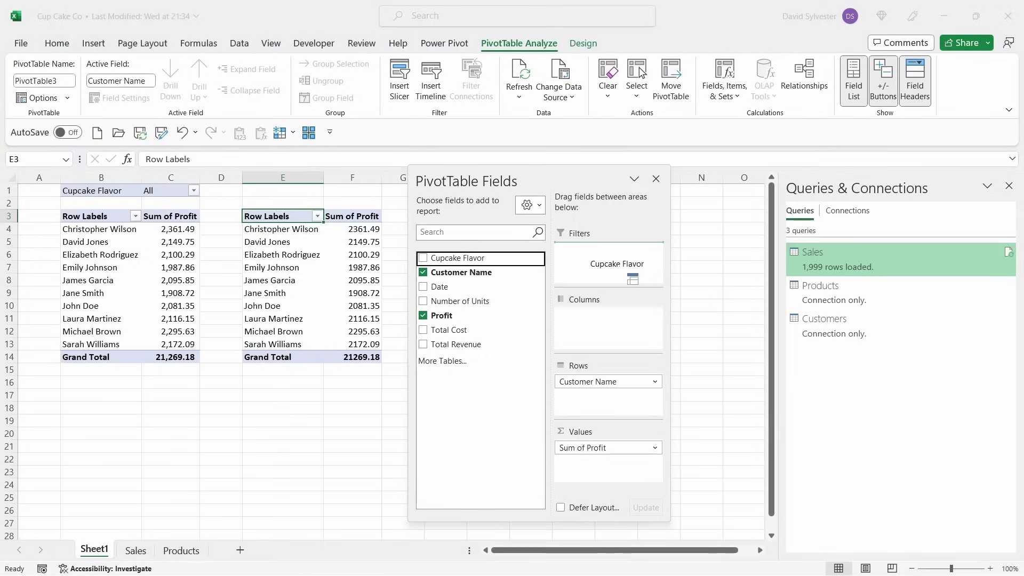
drag(629, 275, 619, 269)
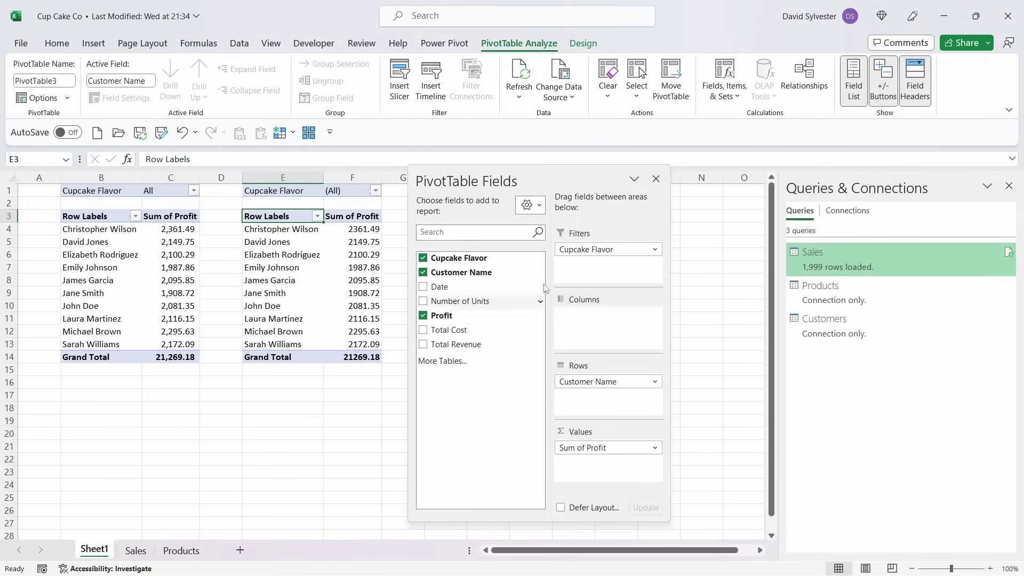
click(363, 214)
- Apply Comma Style to the profit values F4:F14
drag(359, 232, 363, 354)
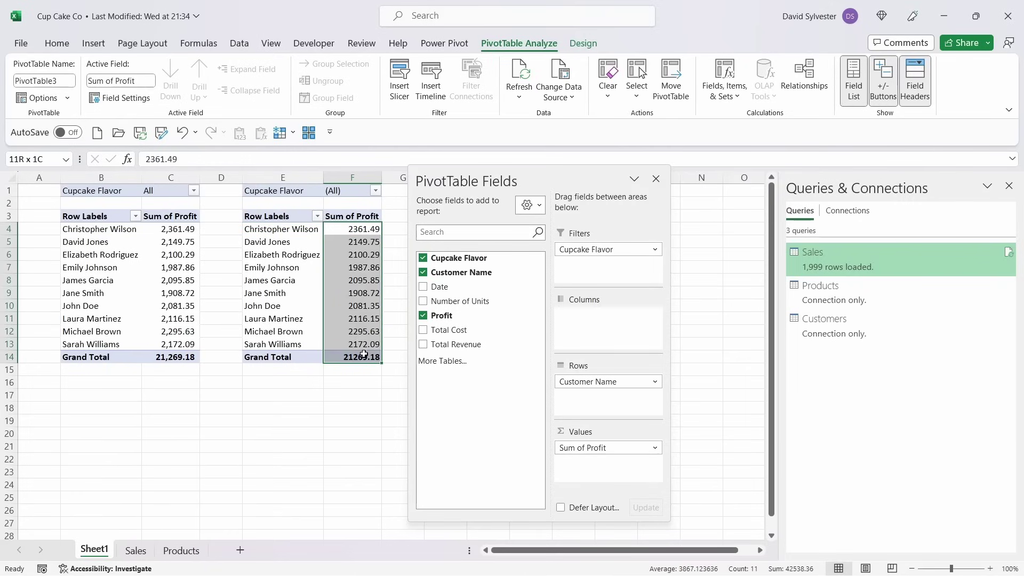
click(57, 44)
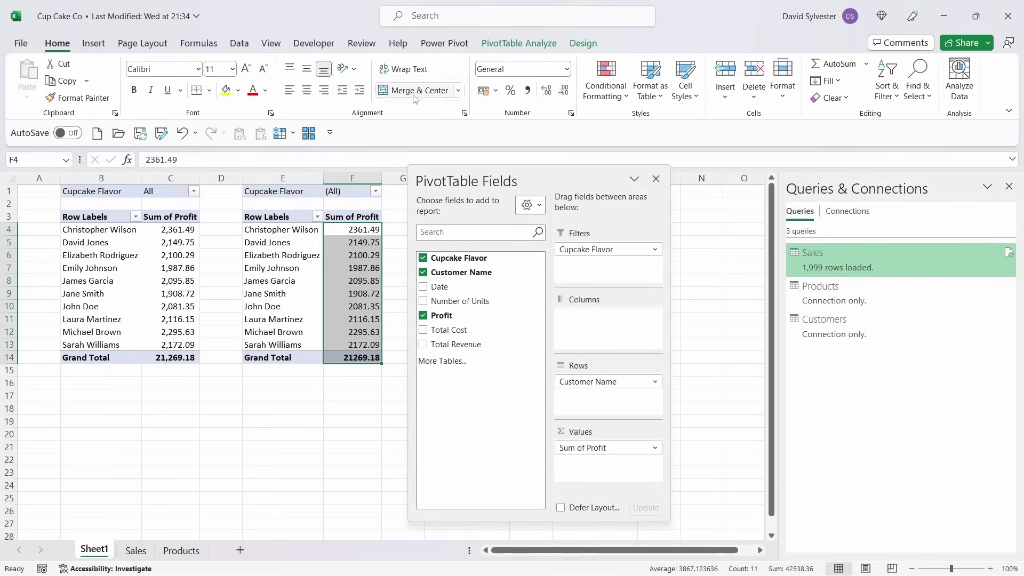
click(528, 91)
- Compare a first-pivot profit value with the matching 1,987.86 in F7
click(289, 397)
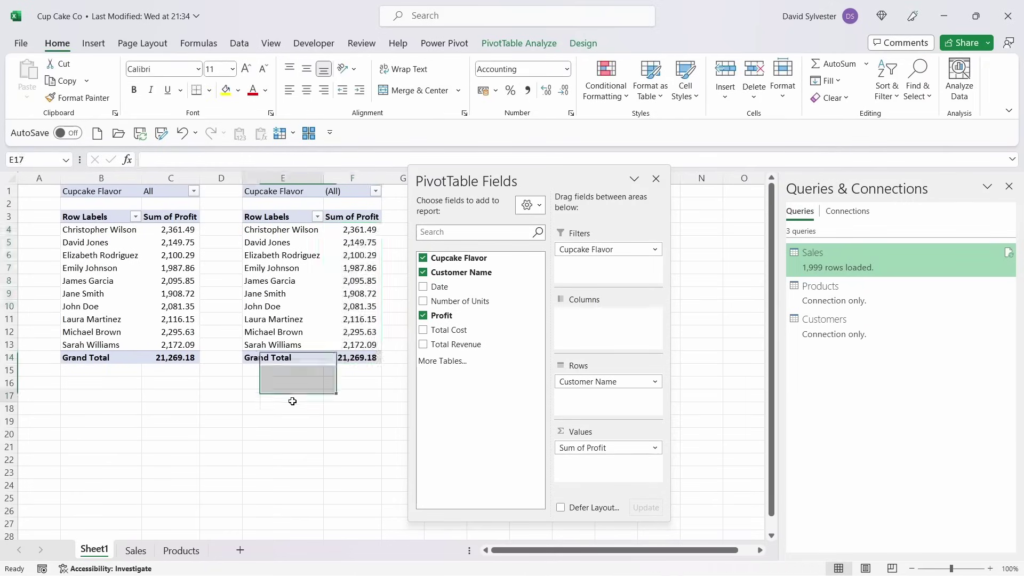
click(177, 277)
click(333, 269)
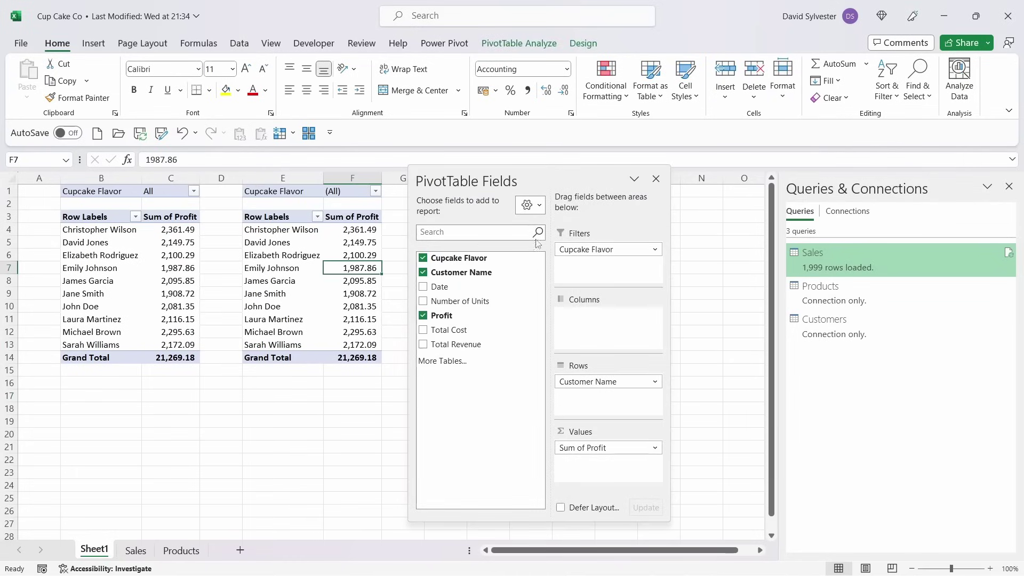